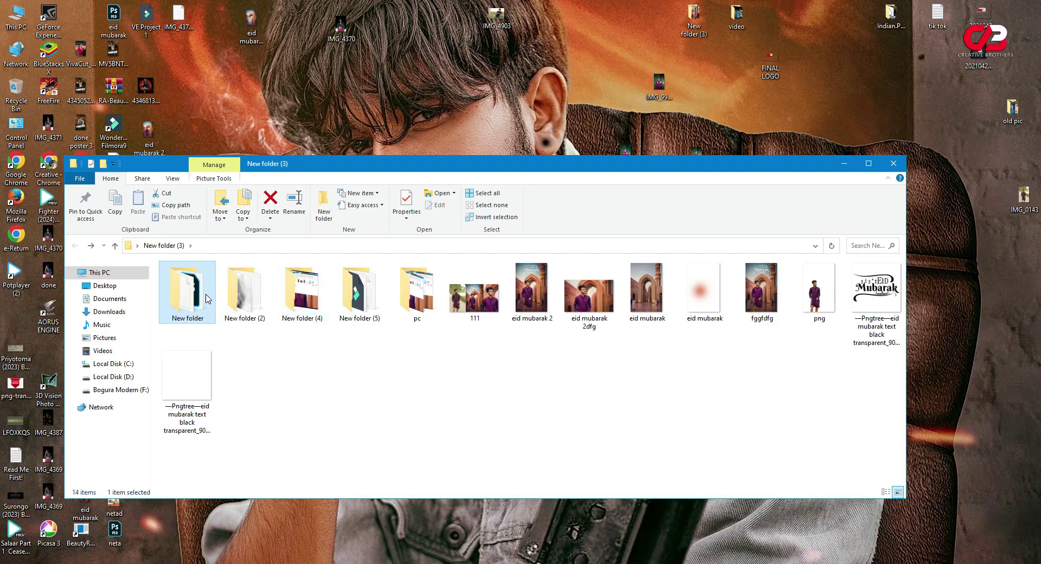
# Step: Place the IMG_0262 room photo into the poster and move its layer below the man's Layer 1
pyautogui.doubleClick(228, 302)
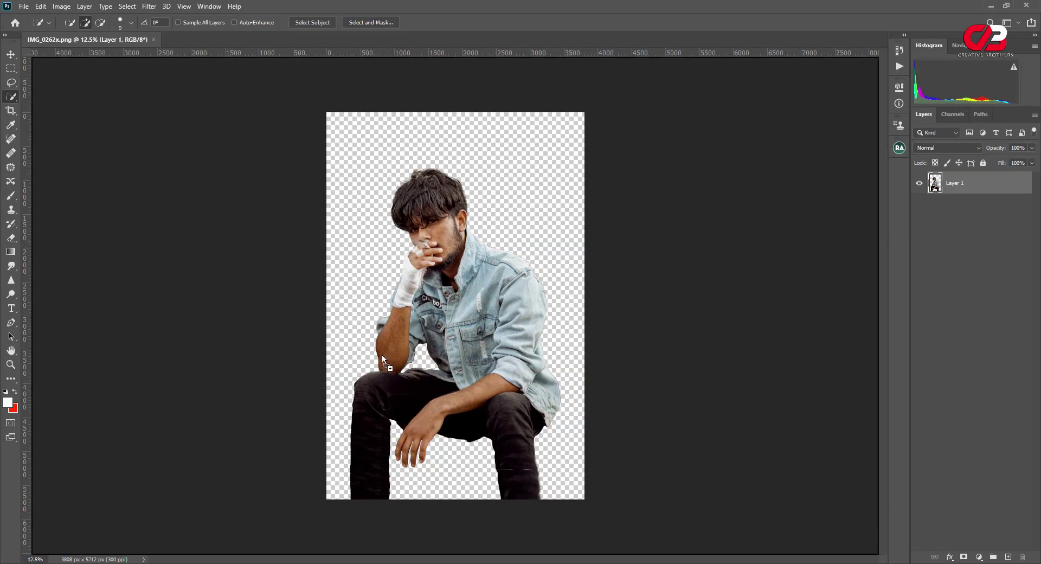
pyautogui.moveTo(432, 272); pyautogui.dragTo(430, 276)
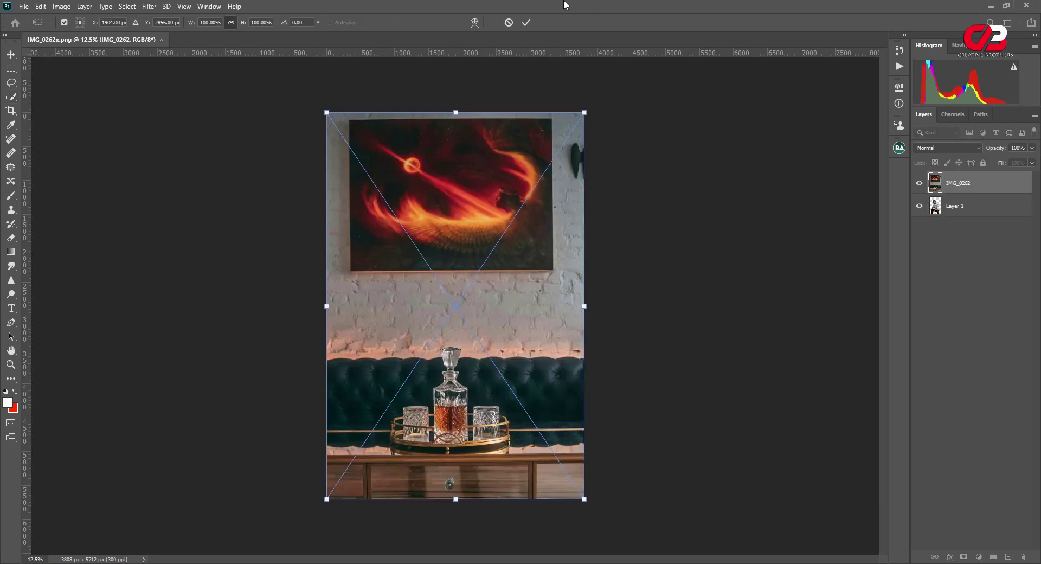
pyautogui.click(526, 23)
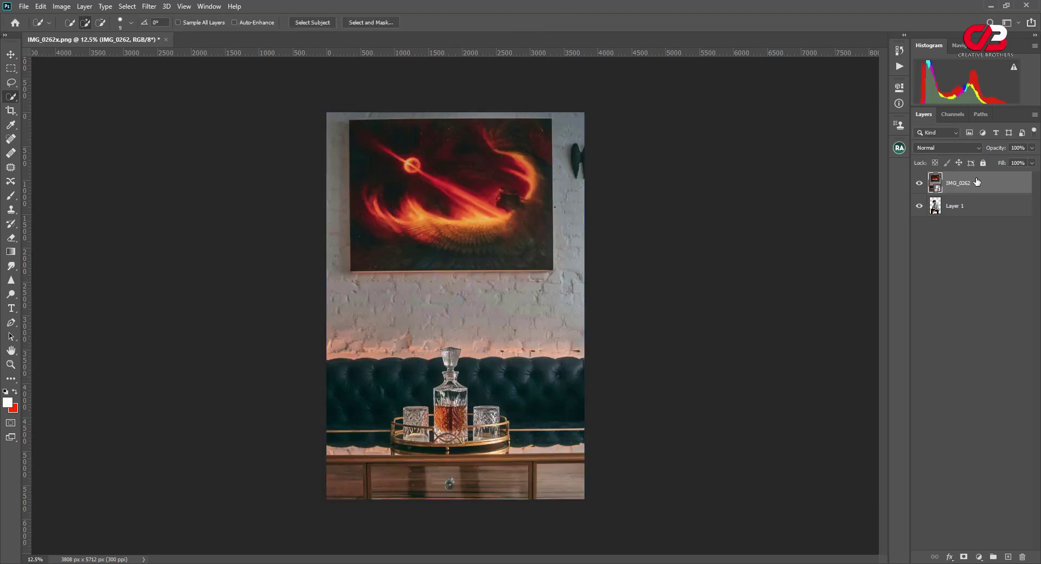
pyautogui.moveTo(976, 182); pyautogui.dragTo(968, 216)
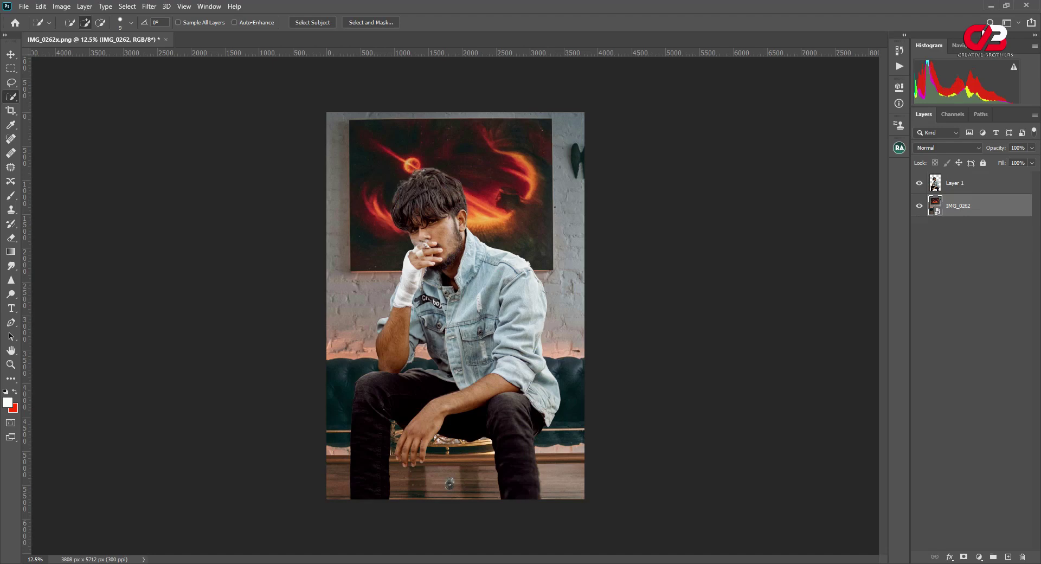
pyautogui.click(988, 7)
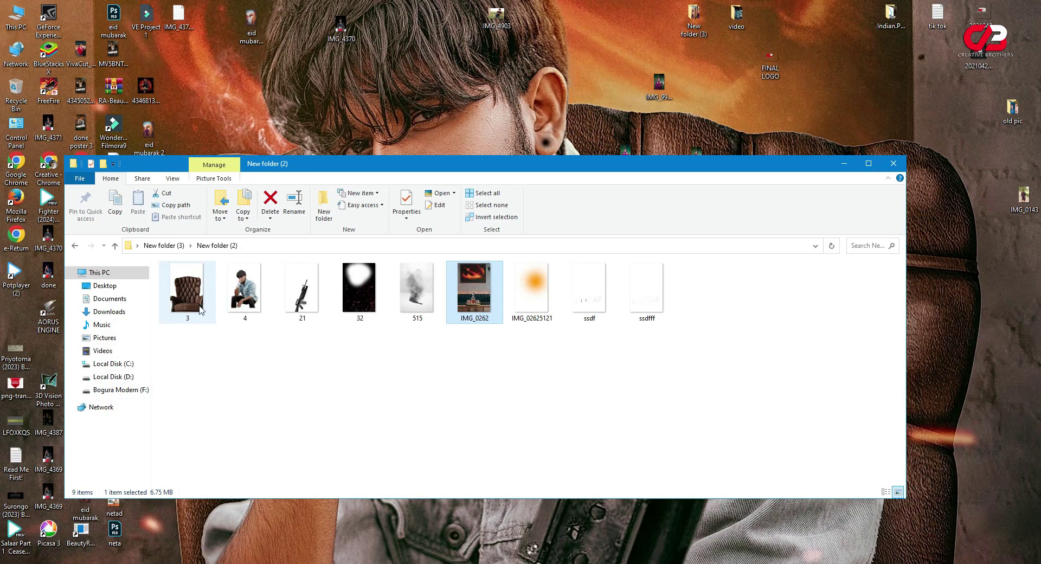
# Step: From New folder > New folder (2), drag the IMG_0262 armchair and IMG_0262h rifle into the poster
pyautogui.click(76, 245)
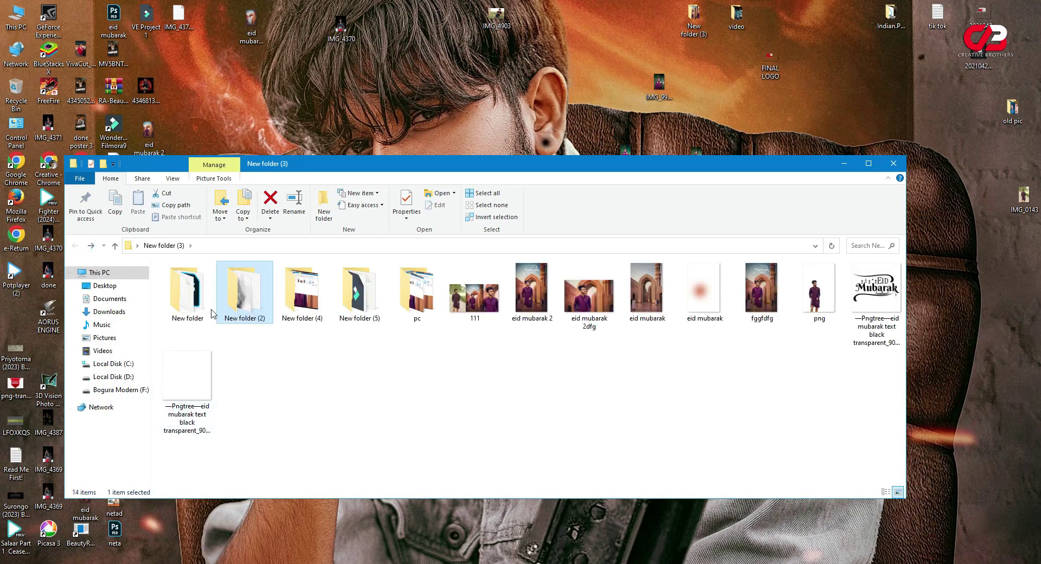
pyautogui.doubleClick(190, 295)
pyautogui.doubleClick(244, 295)
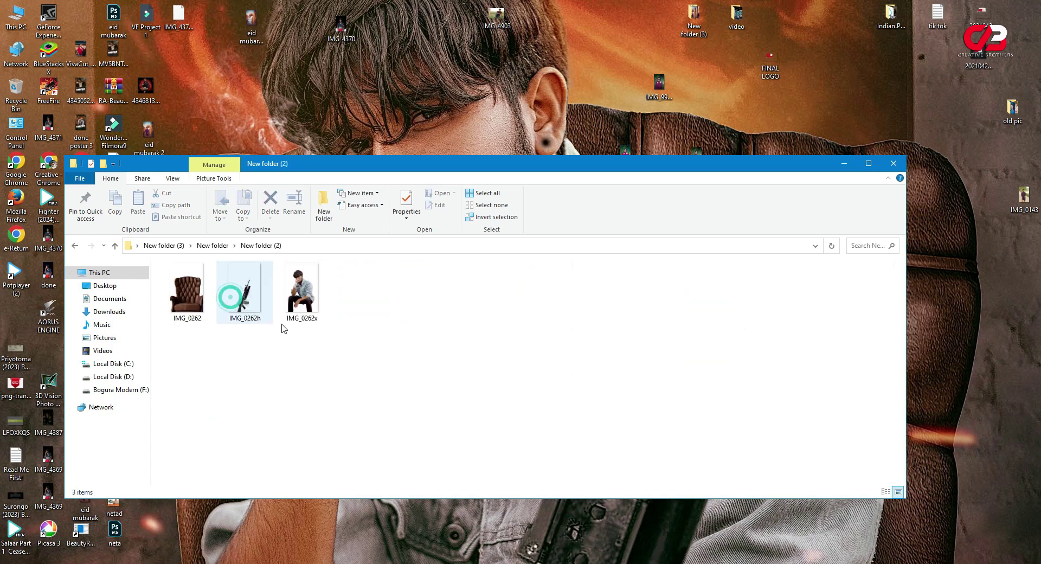
pyautogui.moveTo(265, 306); pyautogui.dragTo(179, 349)
pyautogui.moveTo(238, 298)
pyautogui.mouseDown()
pyautogui.moveTo(429, 523)
pyautogui.moveTo(449, 481)
pyautogui.mouseUp()
pyautogui.click(528, 21)
# Step: Commit the armchair placement and rasterize the armchair, rifle and room photo layers
pyautogui.click(527, 22)
pyautogui.press('w')
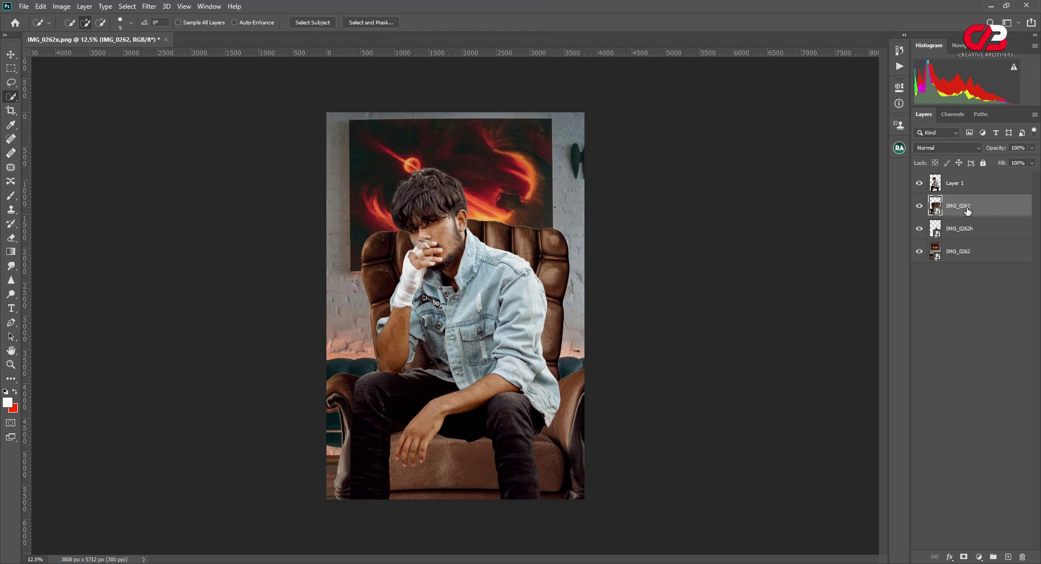
pyautogui.rightClick(967, 211)
pyautogui.click(852, 299)
pyautogui.rightClick(971, 229)
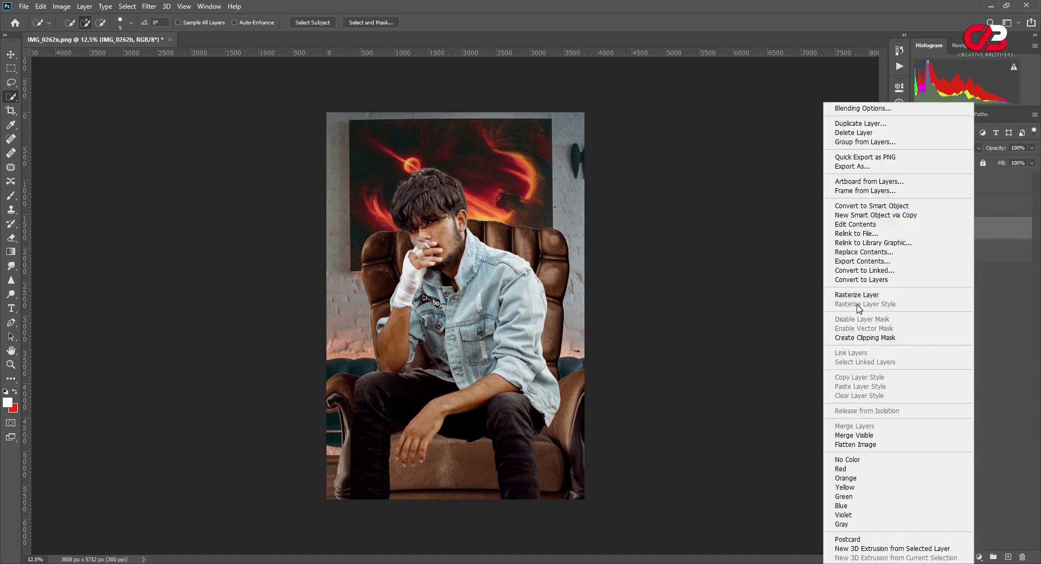
pyautogui.click(856, 295)
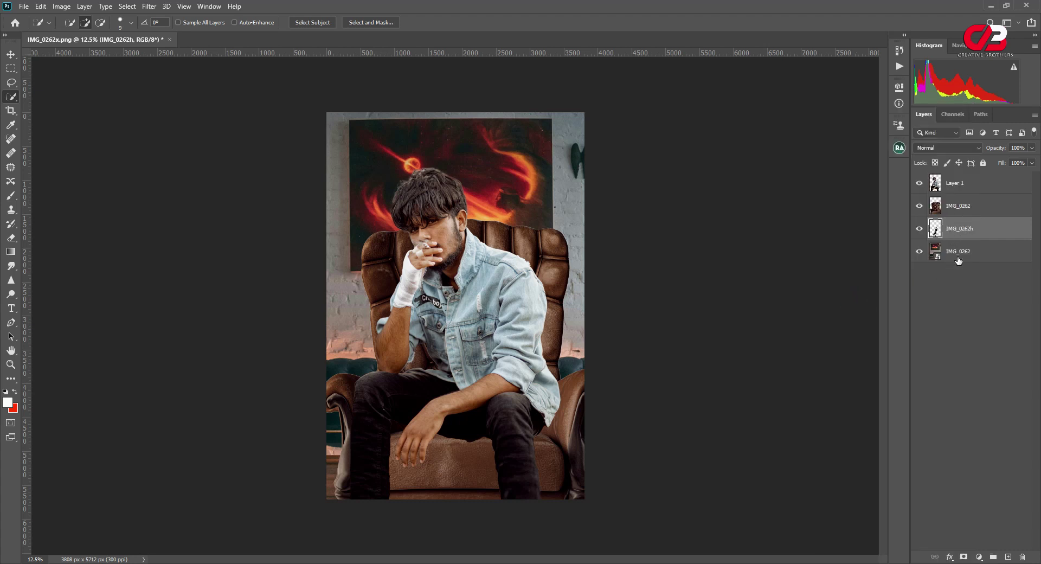
pyautogui.rightClick(957, 258)
pyautogui.click(849, 295)
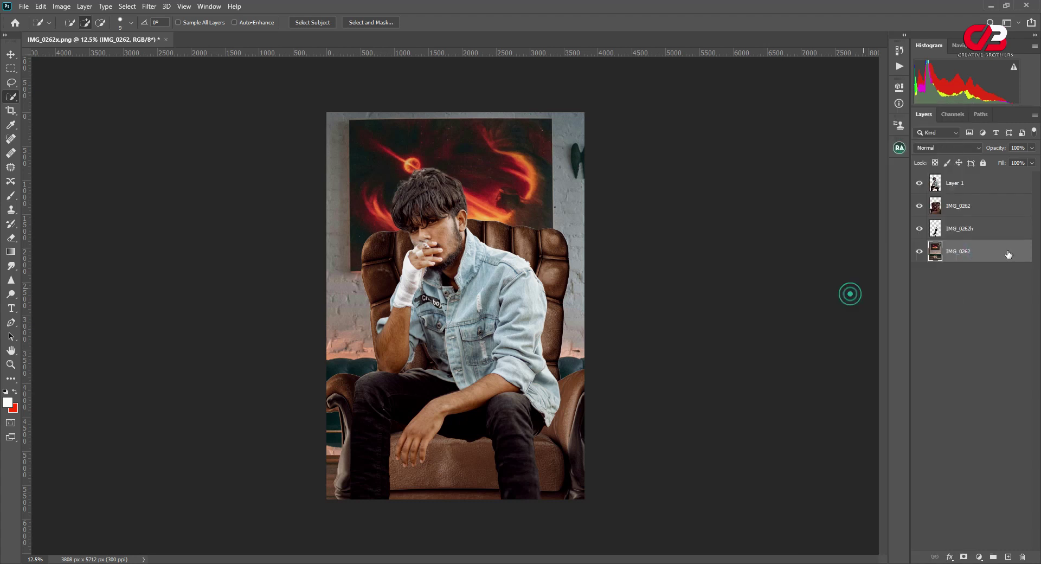
# Step: Move the IMG_0262h rifle layer to the top of the stack and hide it
pyautogui.moveTo(959, 236); pyautogui.dragTo(979, 183)
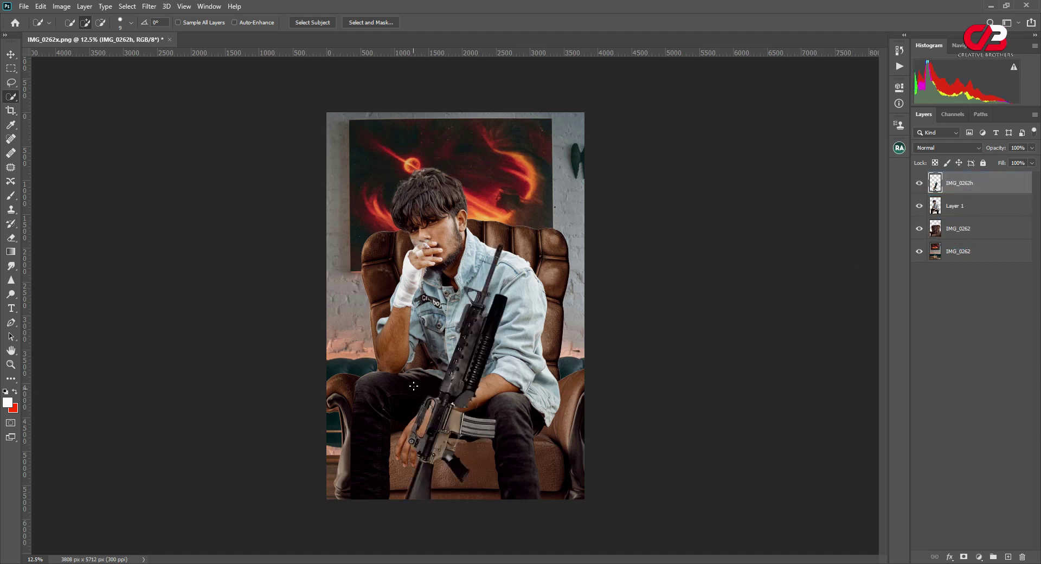
pyautogui.click(917, 185)
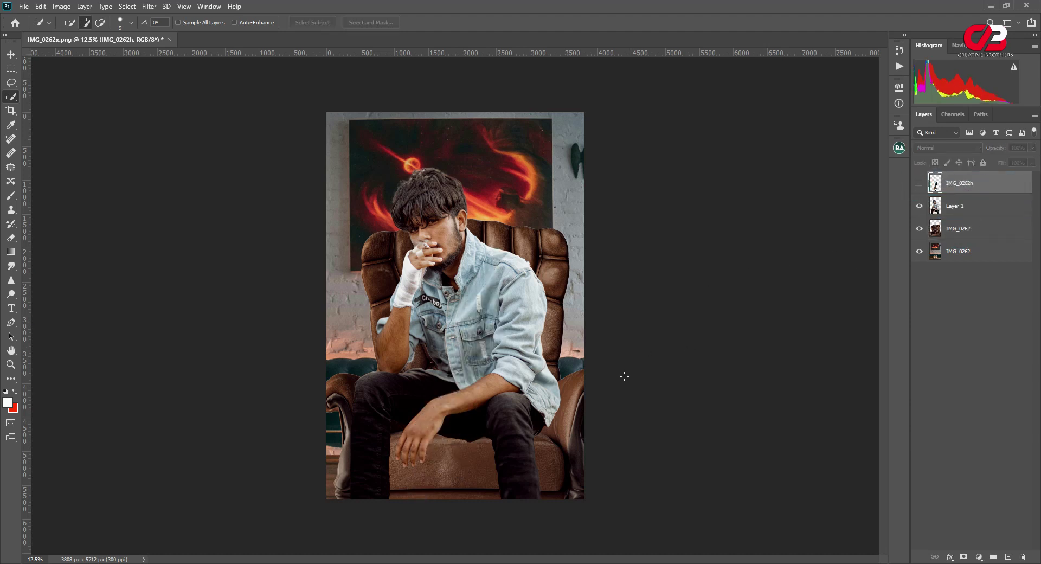
pyautogui.scroll(1, 509, 468)
pyautogui.scroll(2, 510, 467)
pyautogui.scroll(2, 509, 467)
pyautogui.scroll(-2, 510, 467)
pyautogui.scroll(-2, 510, 467)
pyautogui.click(972, 229)
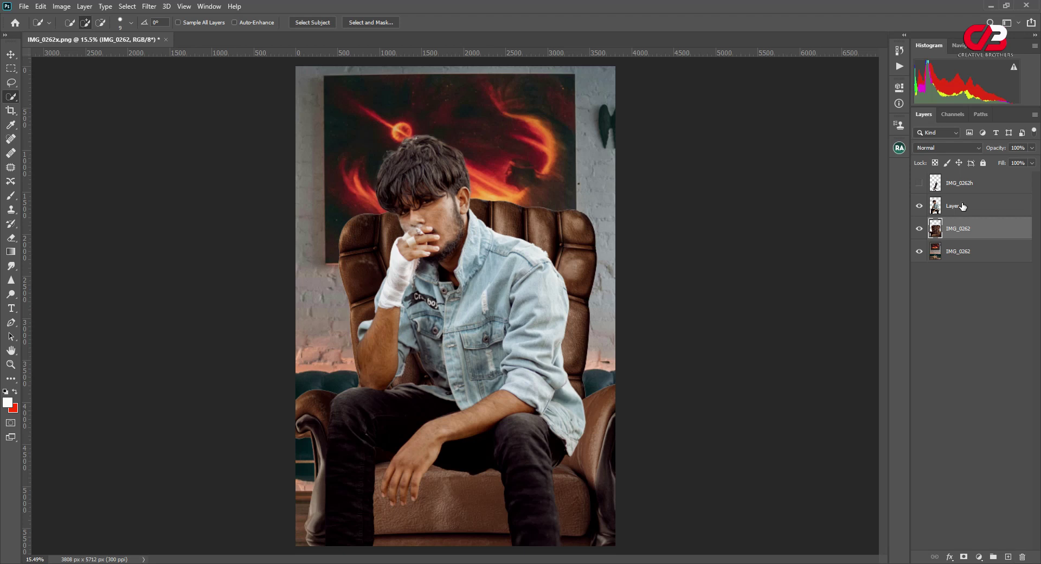
# Step: On a new layer above the armchair, paint #20261e shadow with a smaller soft brush
pyautogui.click(1005, 556)
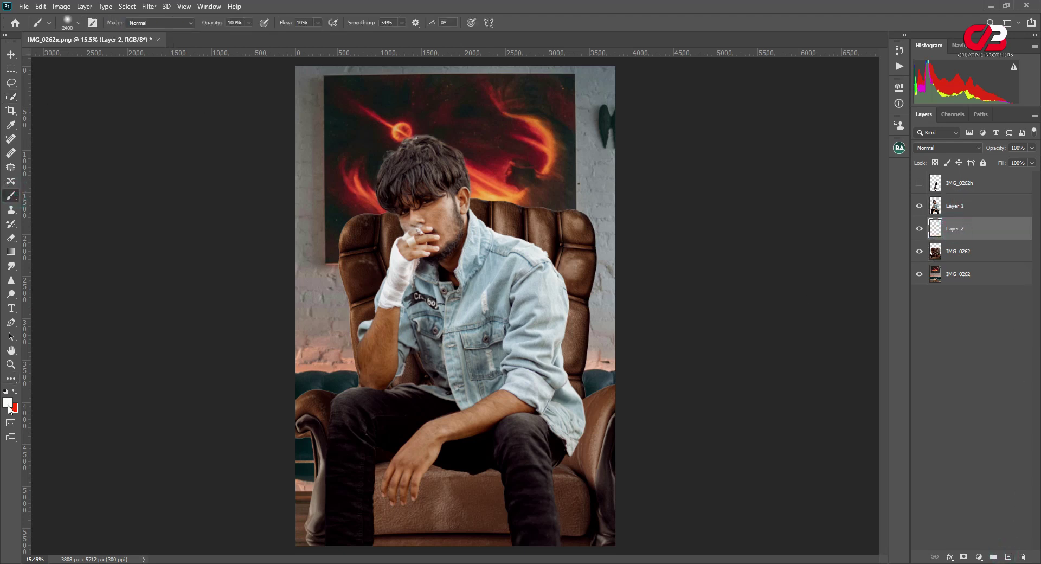
pyautogui.click(7, 402)
pyautogui.write('20261e')
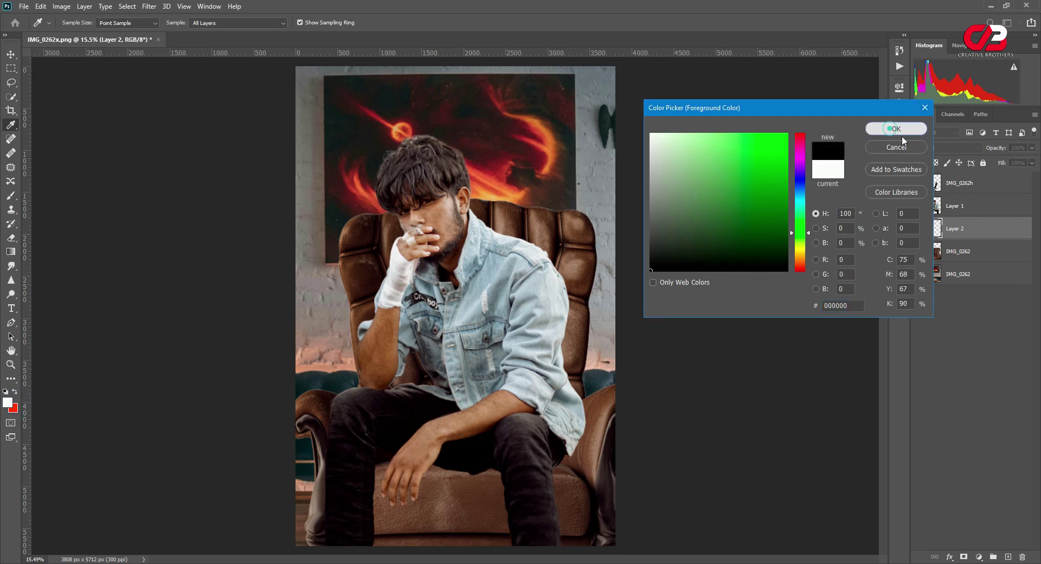
pyautogui.click(896, 128)
pyautogui.press('b')
pyautogui.press('[')
pyautogui.press('[')
pyautogui.press('[')
pyautogui.press('[')
pyautogui.press('[')
pyautogui.press('[')
pyautogui.press('[')
pyautogui.press('[')
pyautogui.press('[')
pyautogui.press('[')
pyautogui.press('[')
pyautogui.press('[')
pyautogui.press('[')
pyautogui.press('[')
pyautogui.press('[')
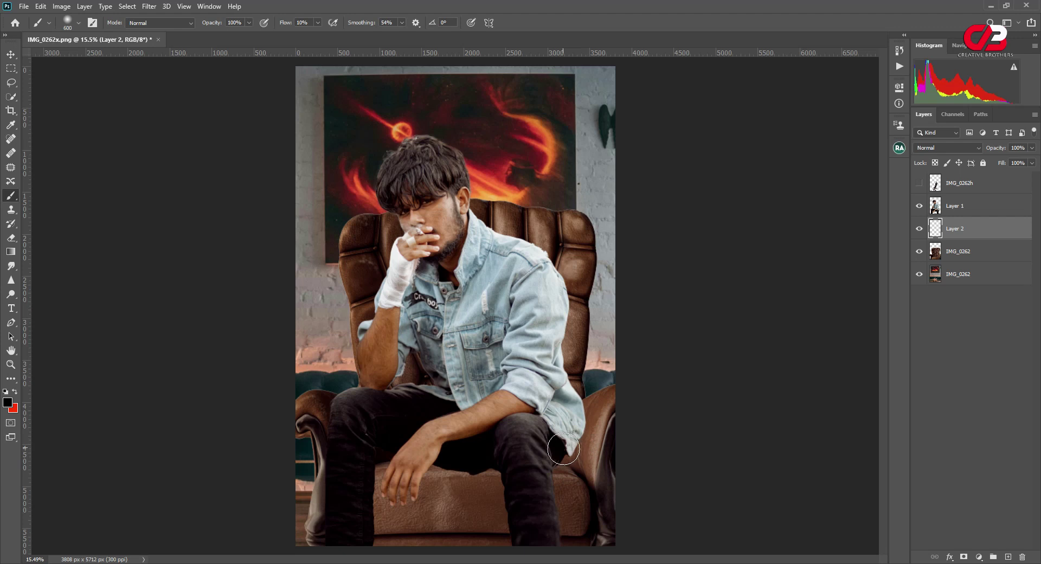
pyautogui.moveTo(534, 472); pyautogui.dragTo(560, 449)
# Step: Paint more half-flow shadow along the jeans, wrist and hand, then add a layer above the man
pyautogui.moveTo(283, 23); pyautogui.dragTo(304, 23)
pyautogui.scroll(3, 559, 374)
pyautogui.moveTo(564, 343)
pyautogui.mouseDown()
pyautogui.moveTo(538, 446)
pyautogui.moveTo(558, 550)
pyautogui.mouseUp()
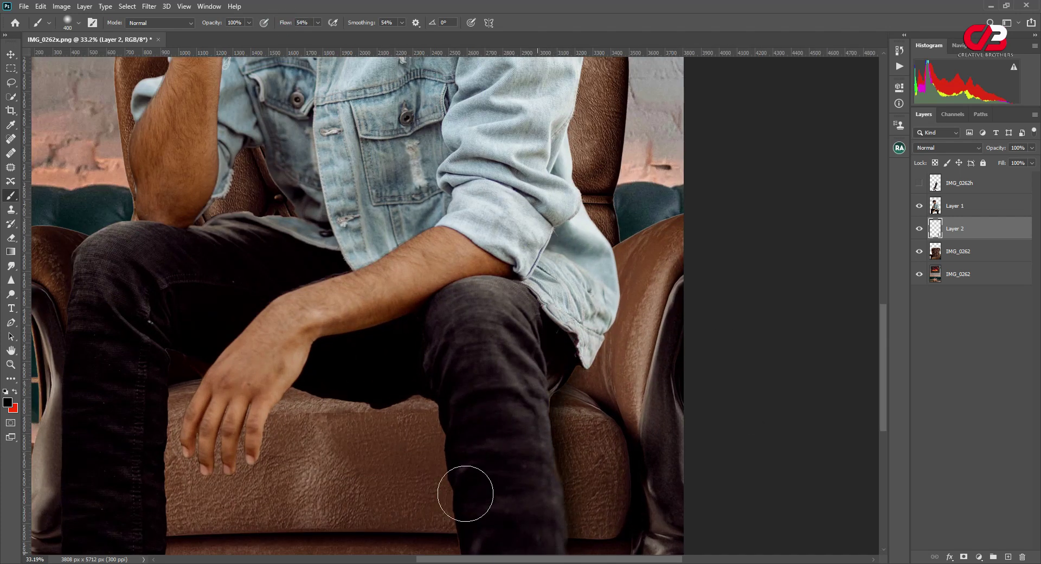
pyautogui.moveTo(418, 382)
pyautogui.mouseDown()
pyautogui.moveTo(403, 377)
pyautogui.moveTo(477, 424)
pyautogui.mouseUp()
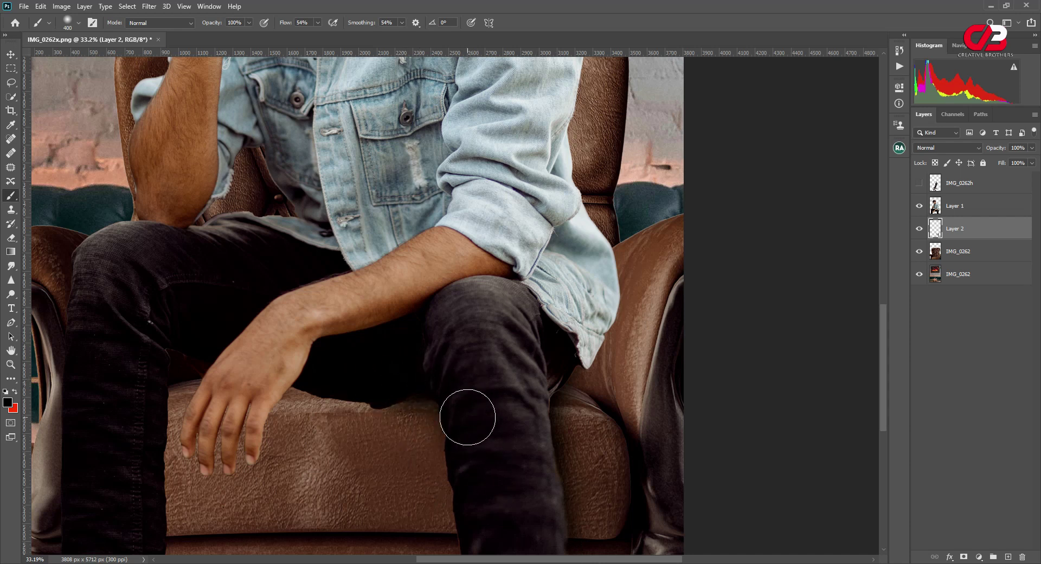
pyautogui.moveTo(280, 340)
pyautogui.mouseDown()
pyautogui.moveTo(326, 372)
pyautogui.moveTo(367, 376)
pyautogui.moveTo(236, 334)
pyautogui.moveTo(144, 365)
pyautogui.moveTo(132, 400)
pyautogui.moveTo(181, 372)
pyautogui.moveTo(151, 402)
pyautogui.moveTo(146, 477)
pyautogui.mouseUp()
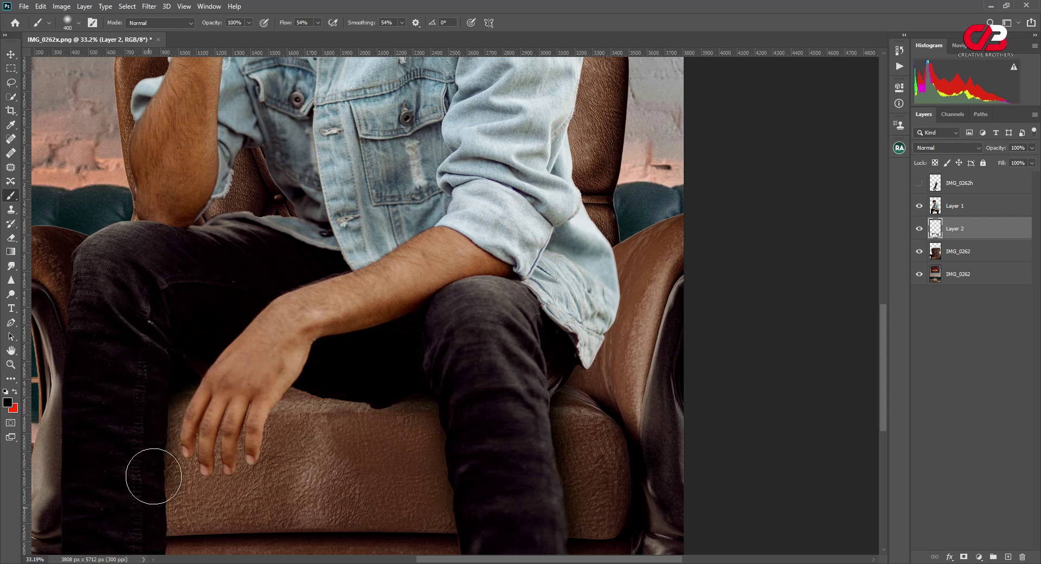
pyautogui.scroll(-3, 146, 466)
pyautogui.moveTo(239, 326)
pyautogui.mouseDown()
pyautogui.moveTo(271, 298)
pyautogui.moveTo(204, 371)
pyautogui.moveTo(192, 331)
pyautogui.mouseUp()
pyautogui.scroll(-2, 191, 331)
pyautogui.scroll(-2, 379, 271)
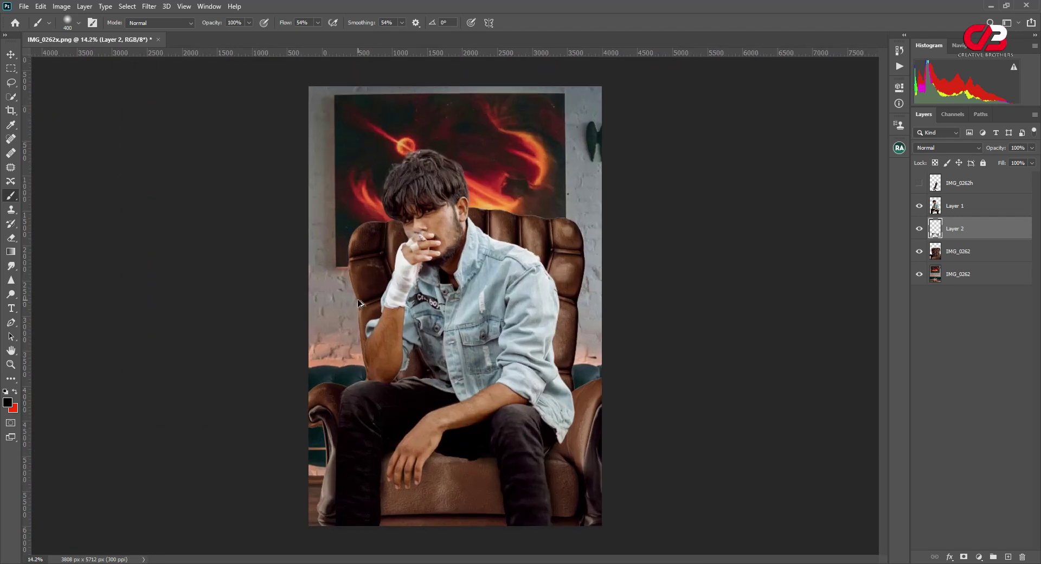
pyautogui.scroll(3, 583, 402)
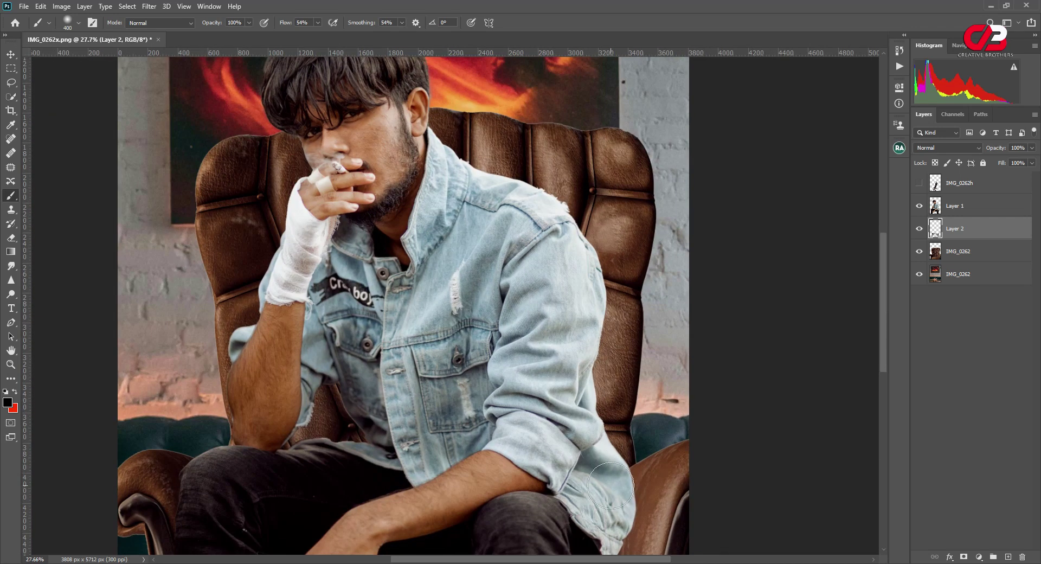
pyautogui.scroll(-3, 611, 485)
pyautogui.moveTo(612, 412)
pyautogui.mouseDown()
pyautogui.moveTo(596, 470)
pyautogui.moveTo(558, 476)
pyautogui.moveTo(602, 477)
pyautogui.mouseUp()
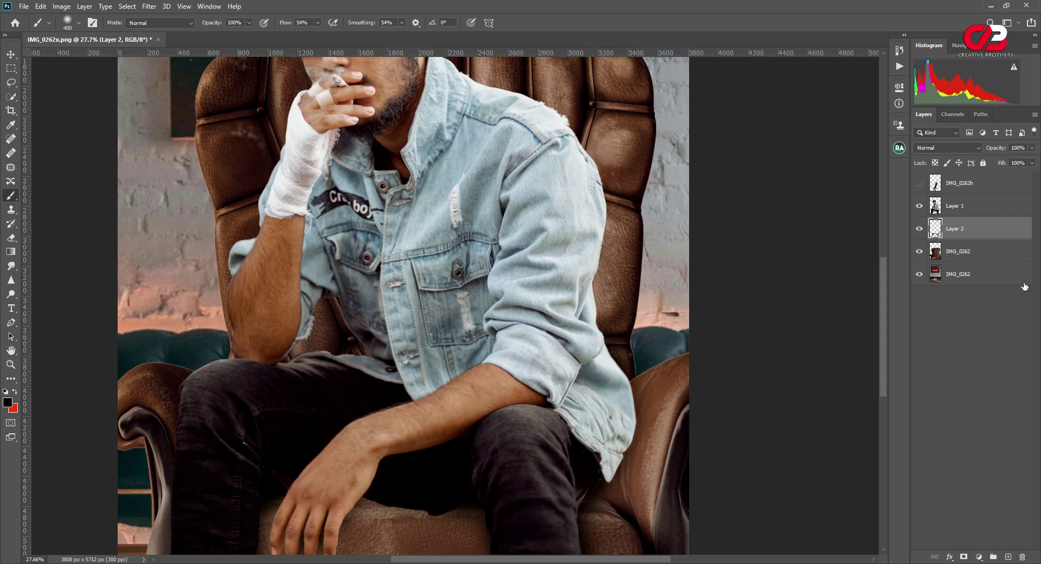
pyautogui.click(968, 204)
pyautogui.click(1008, 557)
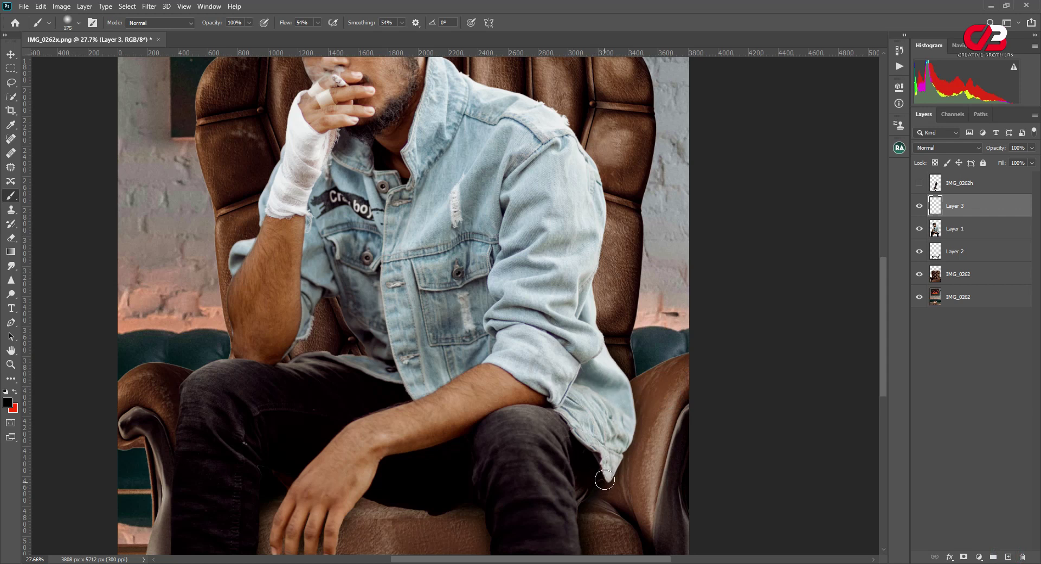
# Step: Undo a trial stroke near the jacket hem and drop the brush flow to a faint amount
pyautogui.moveTo(288, 23); pyautogui.dragTo(284, 24)
pyautogui.press('XF86AudioLowerVolume')
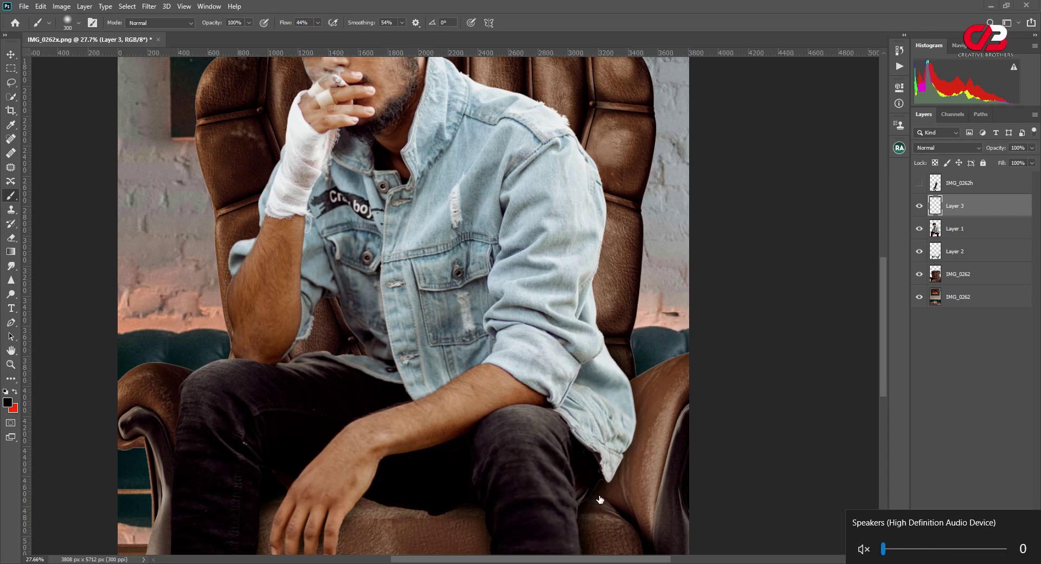
pyautogui.moveTo(600, 488); pyautogui.dragTo(607, 428)
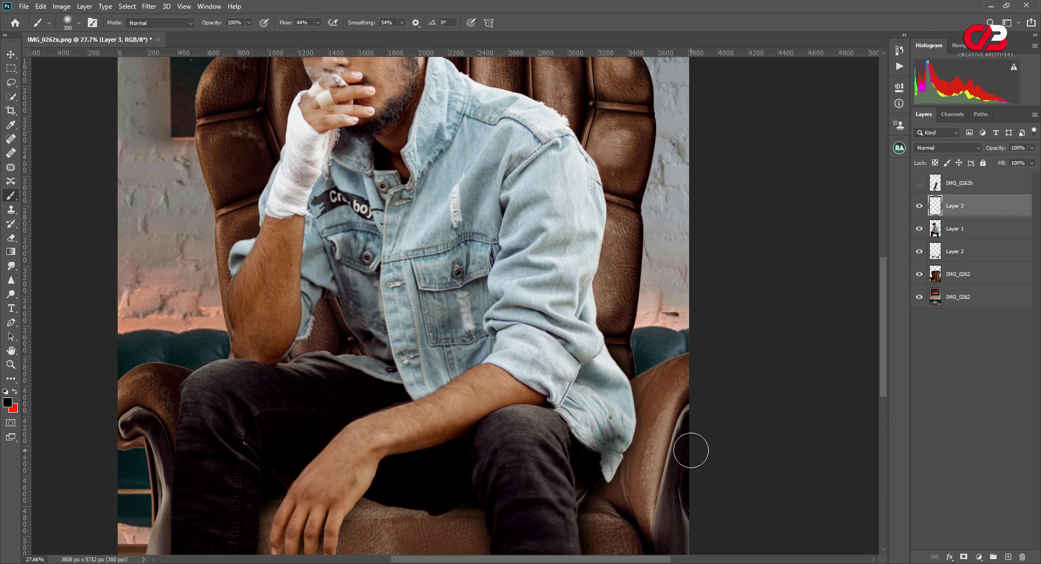
pyautogui.hotkey('ctrl', 'z')
pyautogui.moveTo(282, 21); pyautogui.dragTo(262, 23)
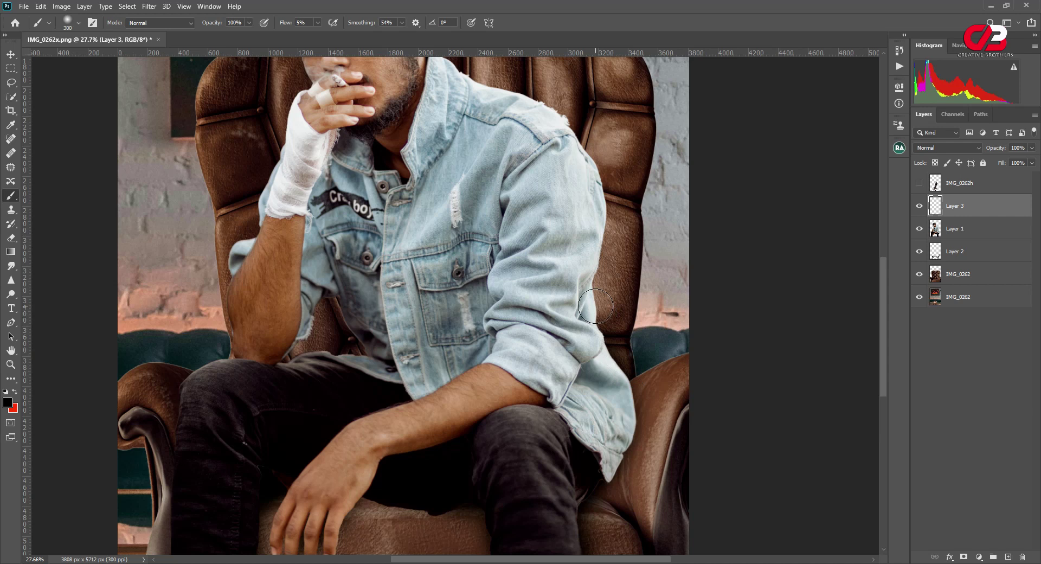
# Step: Softly shade the jacket side, arm edge and chair back beside the man
pyautogui.moveTo(360, 260)
pyautogui.mouseDown()
pyautogui.moveTo(362, 344)
pyautogui.moveTo(344, 308)
pyautogui.mouseUp()
pyautogui.moveTo(353, 359); pyautogui.dragTo(255, 356)
pyautogui.moveTo(239, 210)
pyautogui.mouseDown()
pyautogui.moveTo(234, 255)
pyautogui.moveTo(254, 187)
pyautogui.mouseUp()
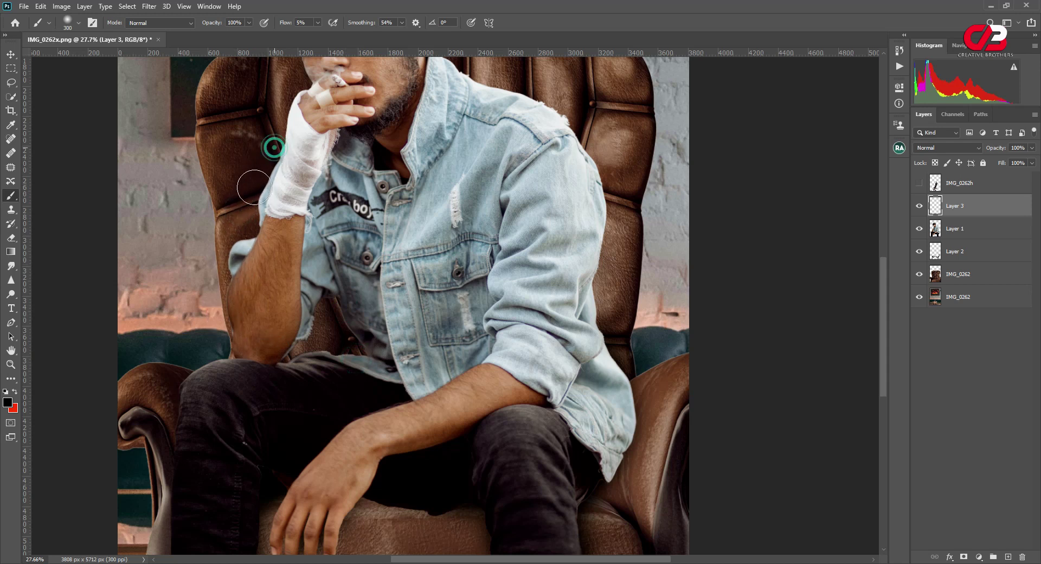
pyautogui.scroll(2, 352, 181)
pyautogui.scroll(1, 423, 176)
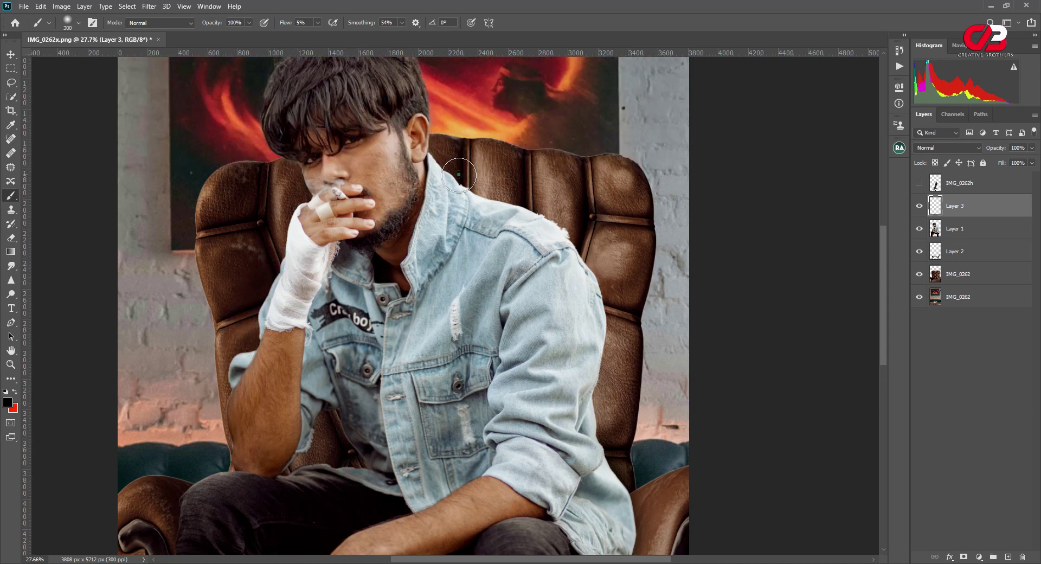
pyautogui.moveTo(602, 255); pyautogui.dragTo(604, 276)
pyautogui.scroll(-4, 564, 241)
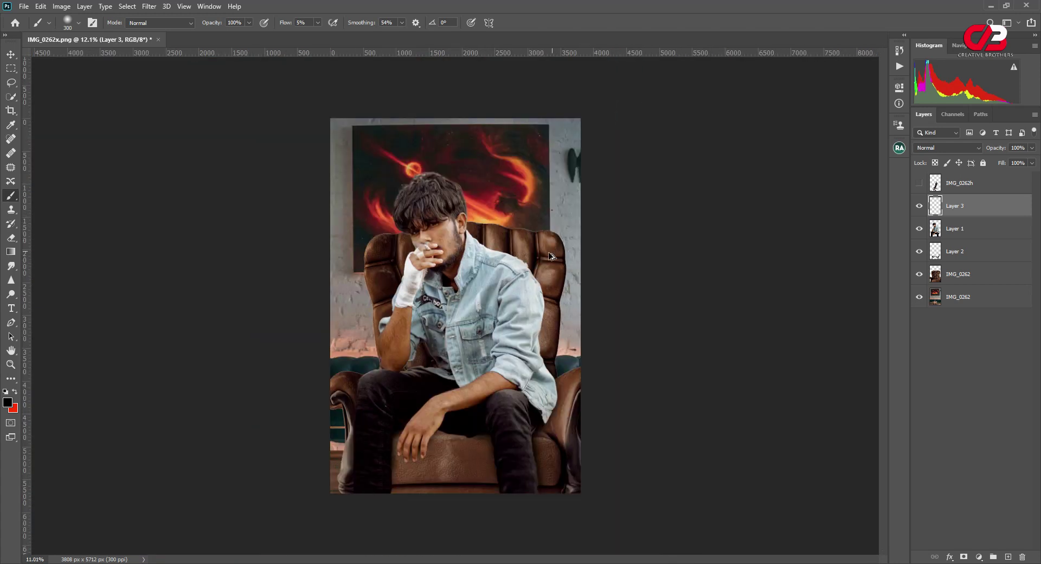
pyautogui.scroll(2, 549, 256)
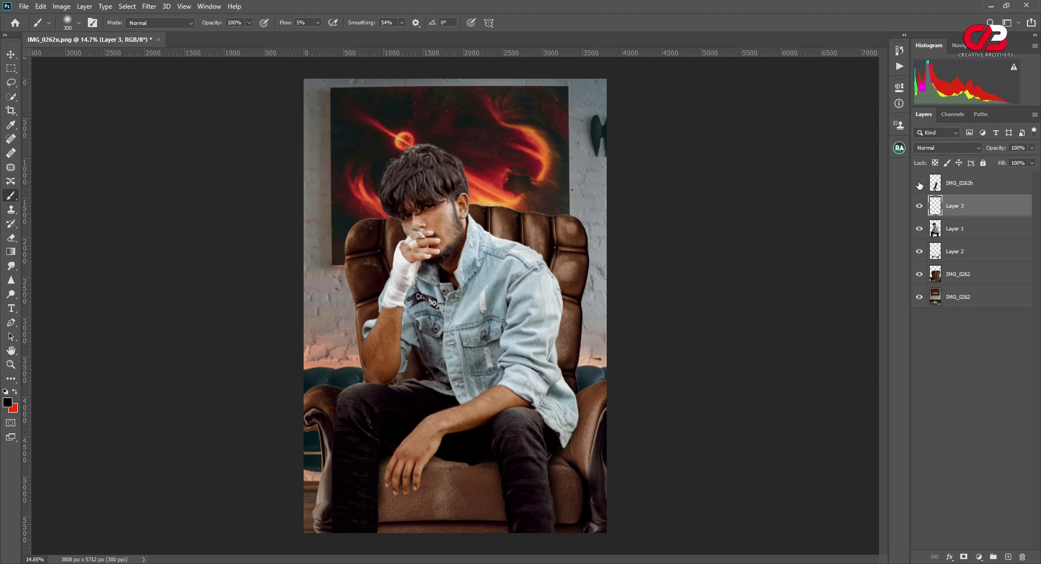
# Step: Quick-select the man's forearm and hand on Layer 1 and copy it to its own layer
pyautogui.click(920, 183)
pyautogui.click(968, 185)
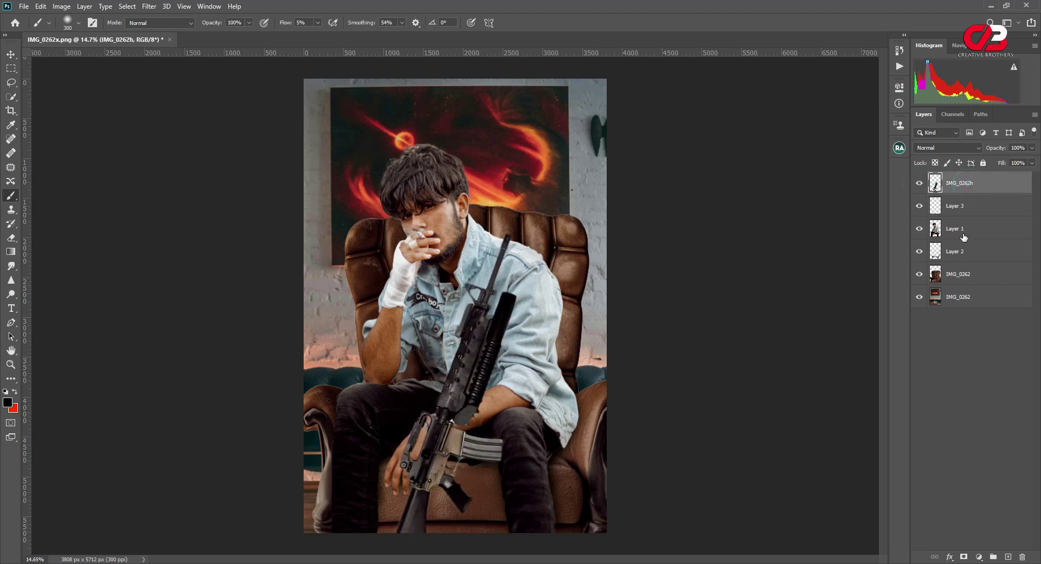
pyautogui.click(963, 230)
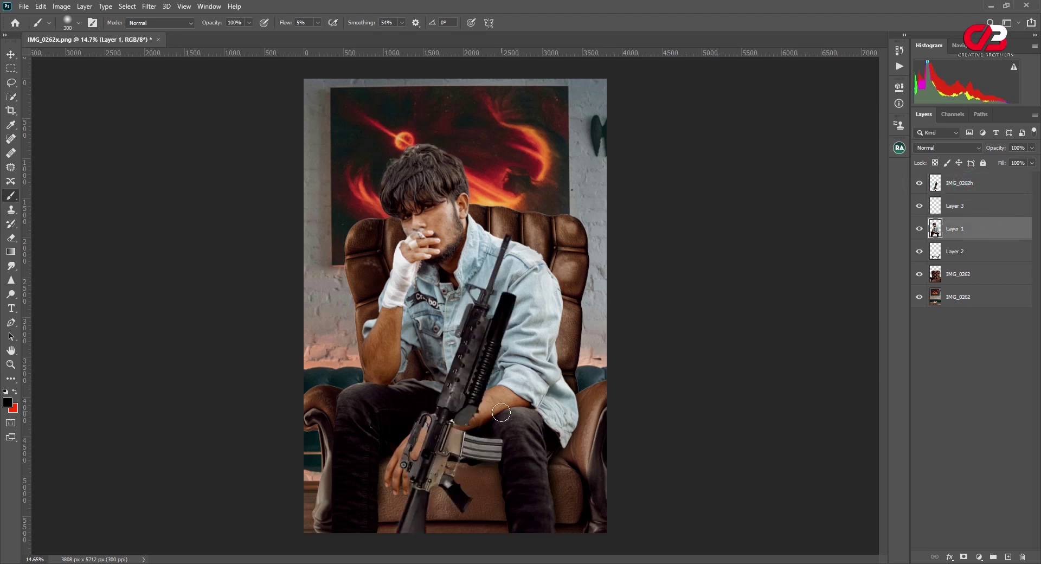
pyautogui.click(919, 183)
pyautogui.scroll(5, 352, 495)
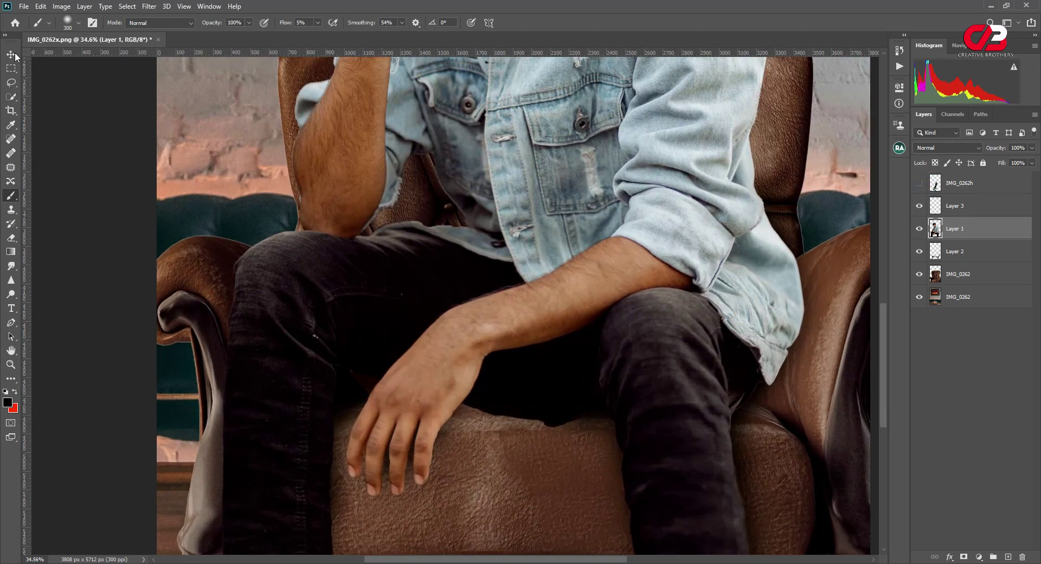
pyautogui.click(10, 96)
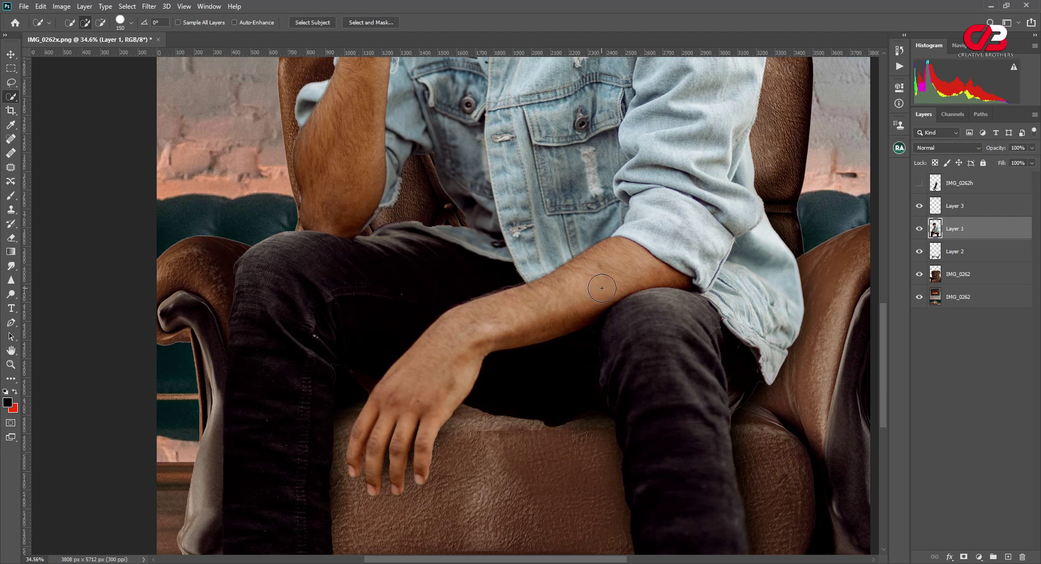
pyautogui.moveTo(599, 279); pyautogui.dragTo(442, 382)
pyautogui.hotkey('ctrl', 'j')
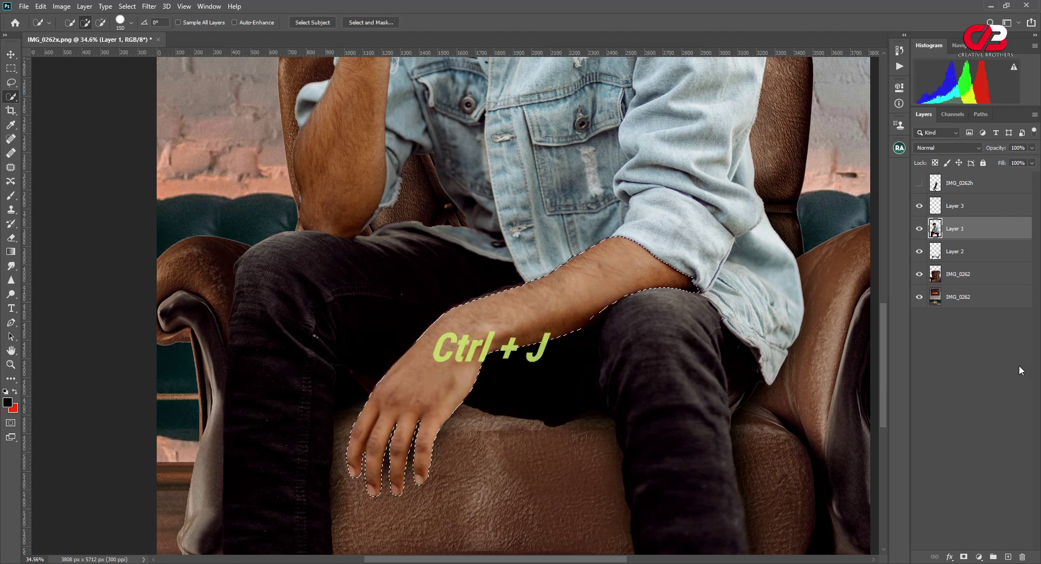
pyautogui.hotkey('ctrl', 'j')
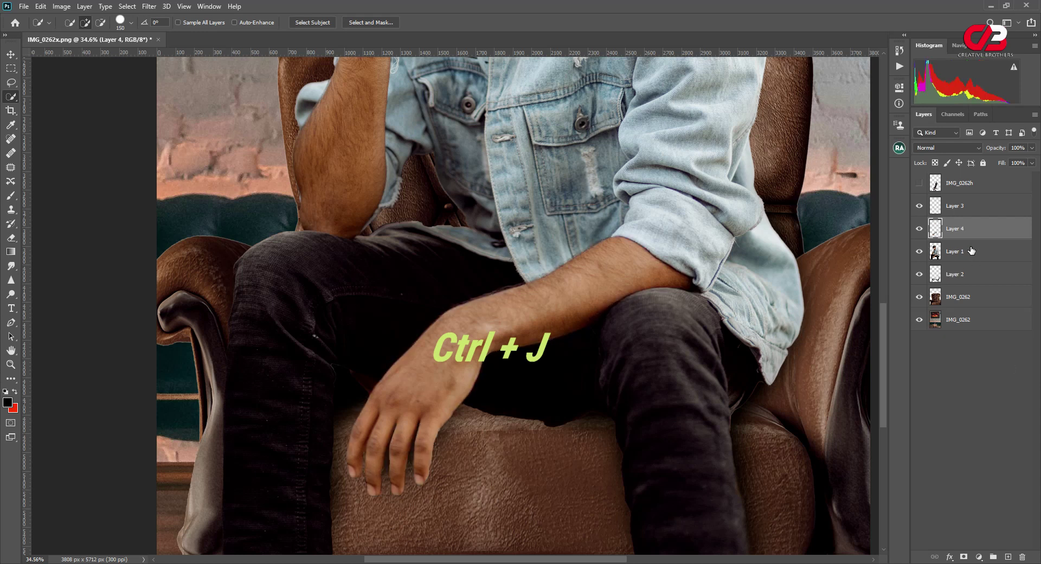
# Step: Show the IMG_0262h rifle and move it below the copied forearm layer, Layer 4
pyautogui.click(919, 183)
pyautogui.moveTo(971, 184); pyautogui.dragTo(974, 231)
pyautogui.scroll(-2, 550, 322)
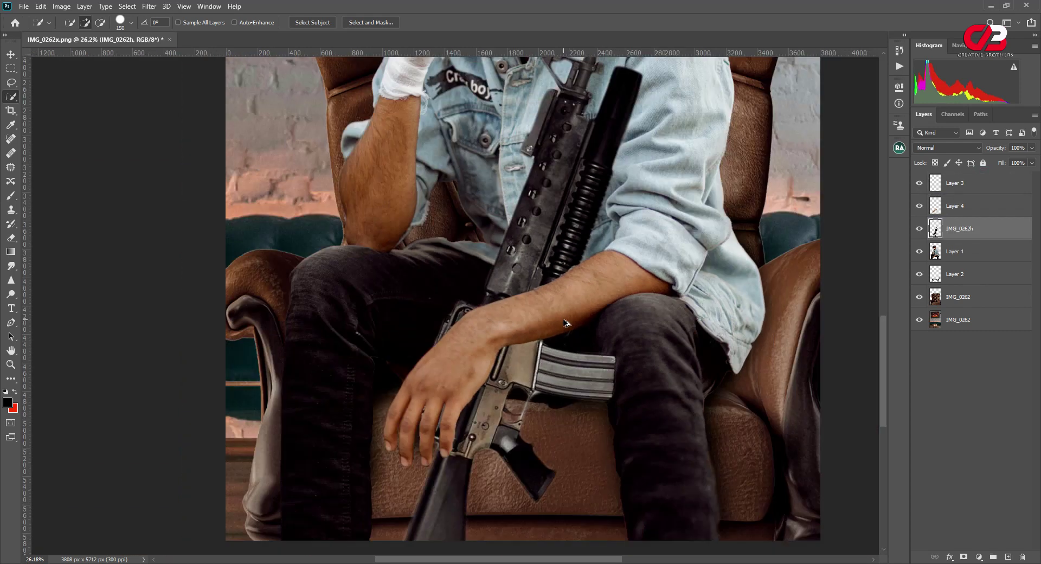
pyautogui.scroll(-3, 564, 320)
pyautogui.scroll(-2, 564, 318)
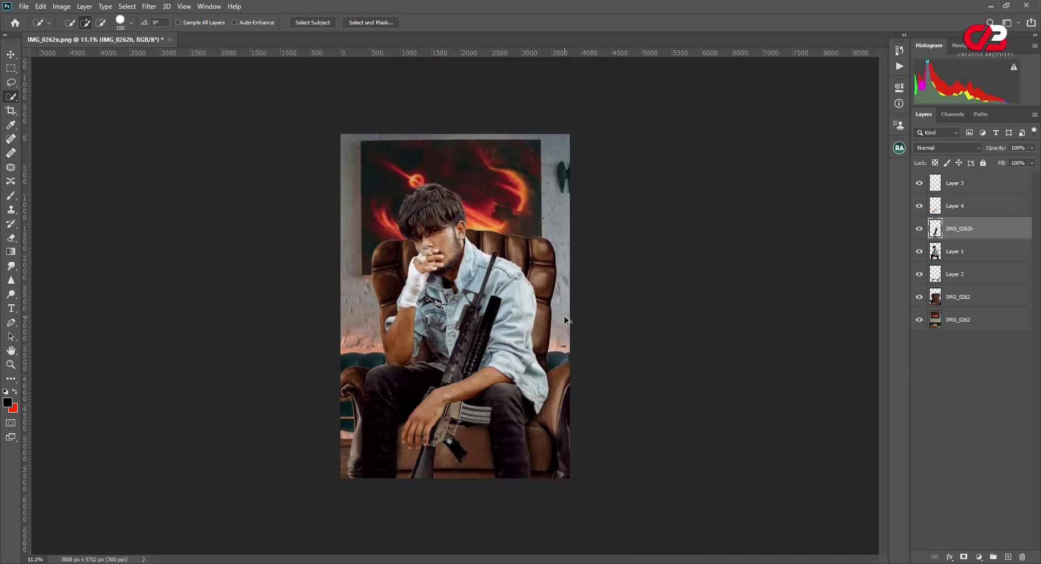
pyautogui.scroll(2, 564, 316)
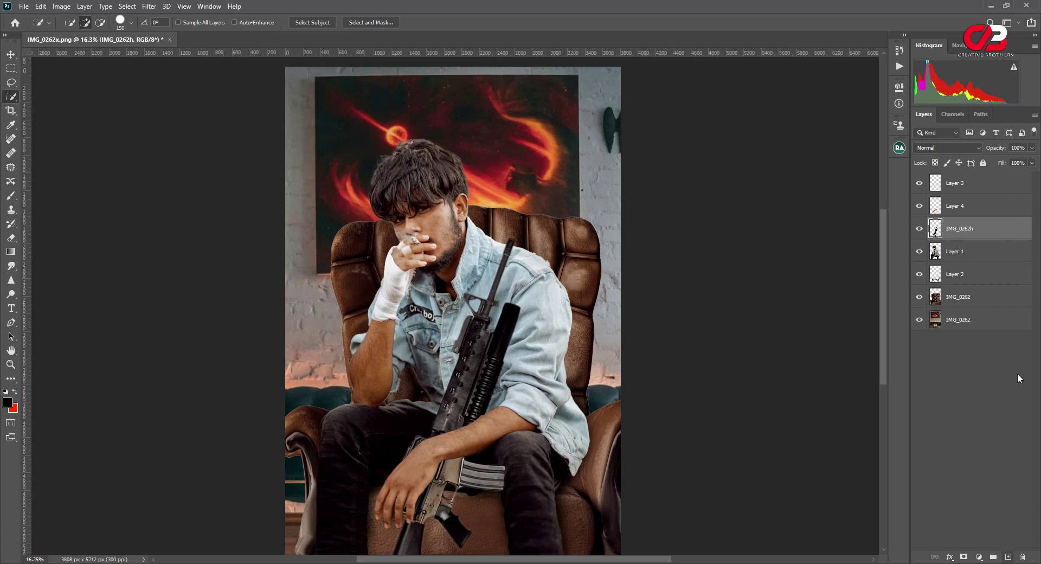
# Step: Add a top layer with a black-to-transparent gradient rising from the bottom, at 36% opacity
pyautogui.click(963, 187)
pyautogui.click(1008, 557)
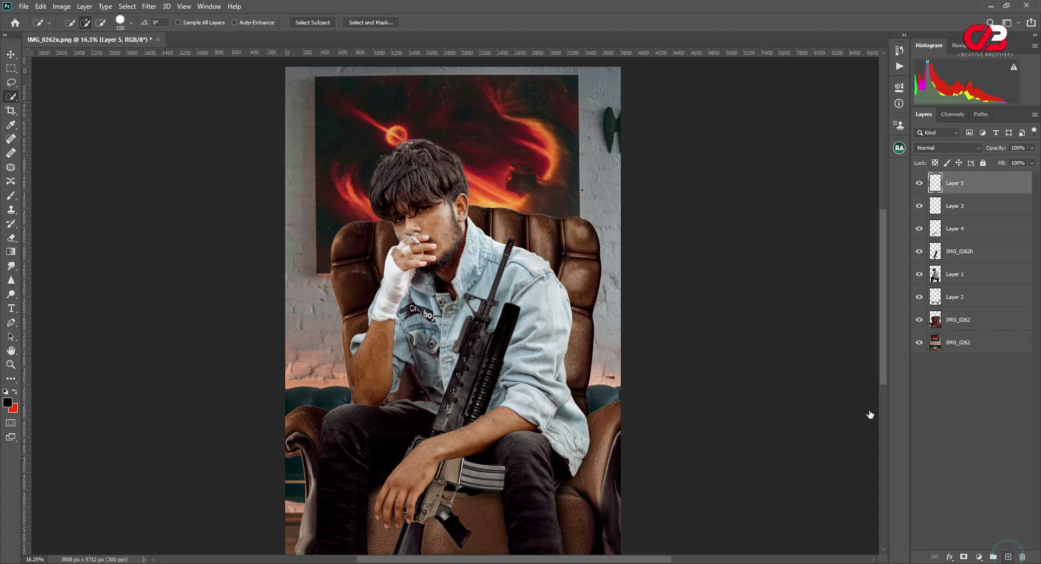
pyautogui.click(11, 252)
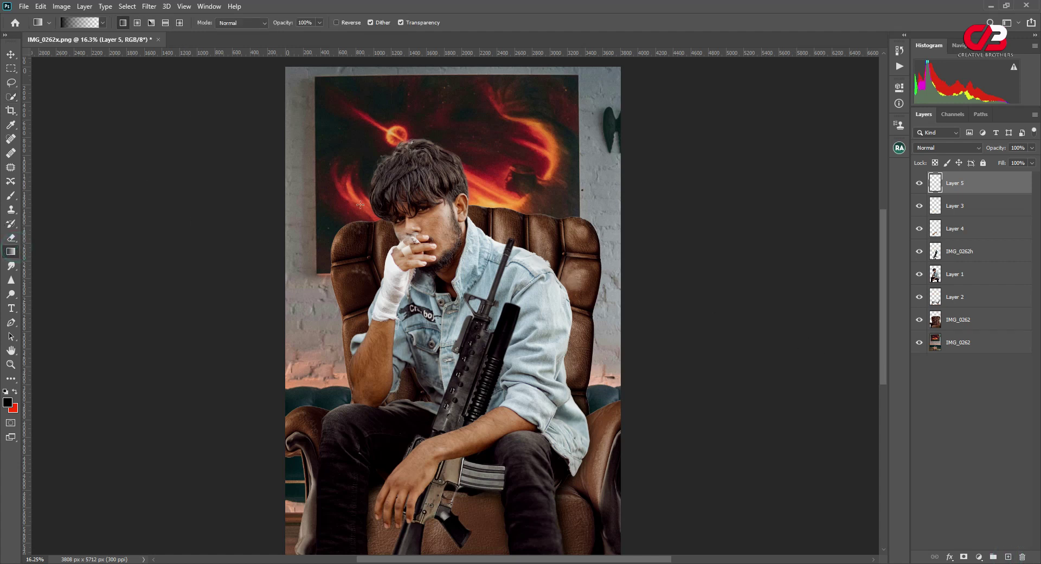
pyautogui.scroll(-3, 456, 348)
pyautogui.moveTo(439, 534); pyautogui.dragTo(439, 339)
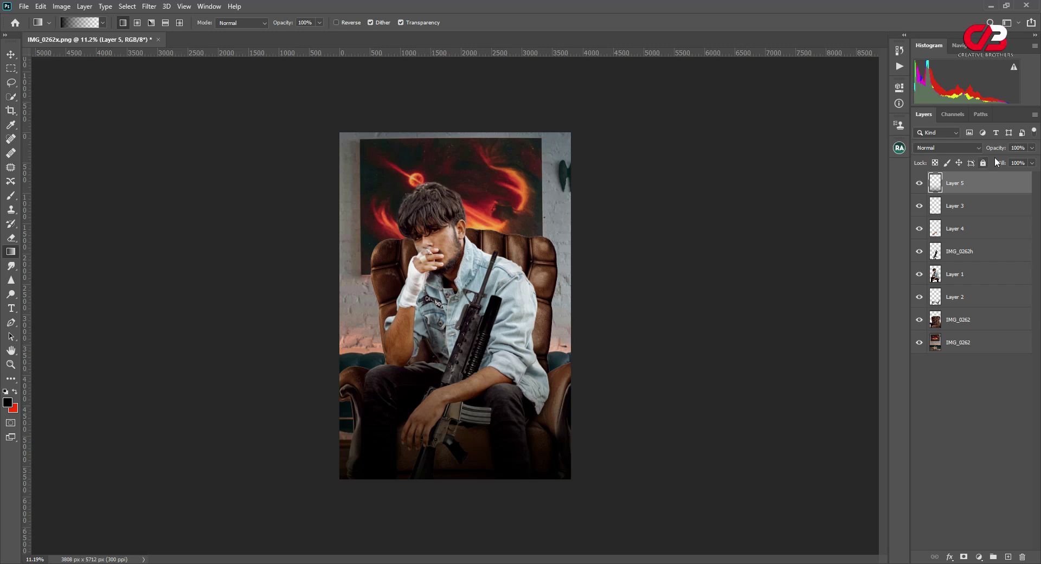
pyautogui.moveTo(1002, 151); pyautogui.dragTo(974, 146)
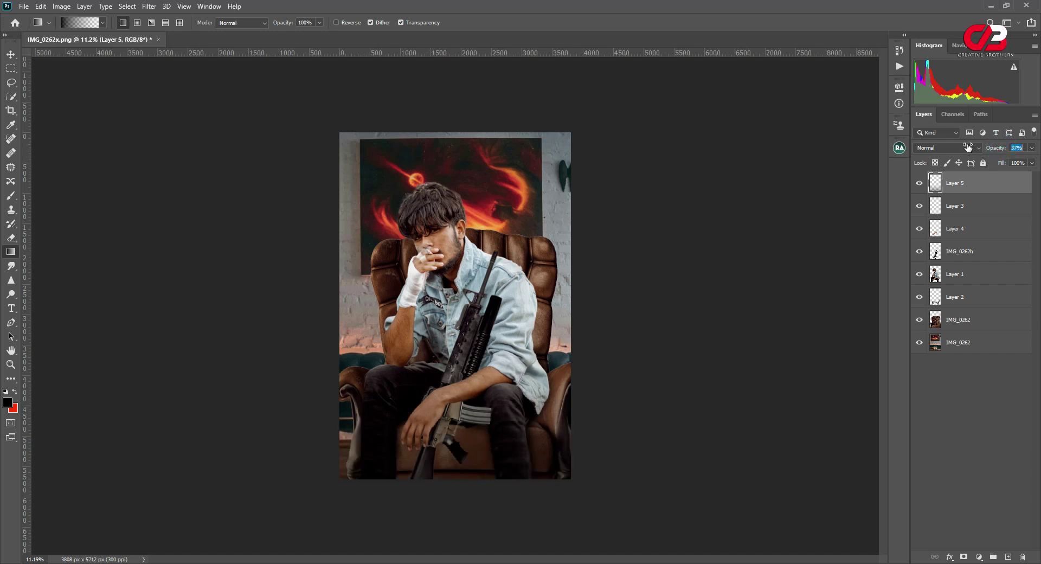
pyautogui.scroll(1, 476, 268)
pyautogui.scroll(1, 476, 267)
pyautogui.scroll(-1, 476, 266)
pyautogui.scroll(1, 476, 267)
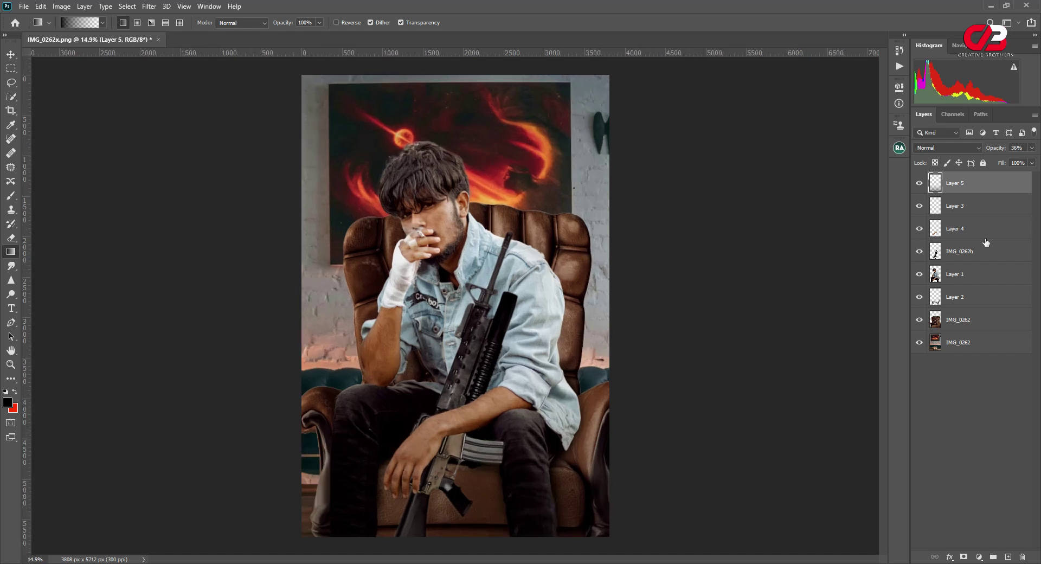
# Step: Add a Selective Color layer with Reds at Cyan -37, Magenta -9, Yellow -10, then hide it
pyautogui.click(981, 558)
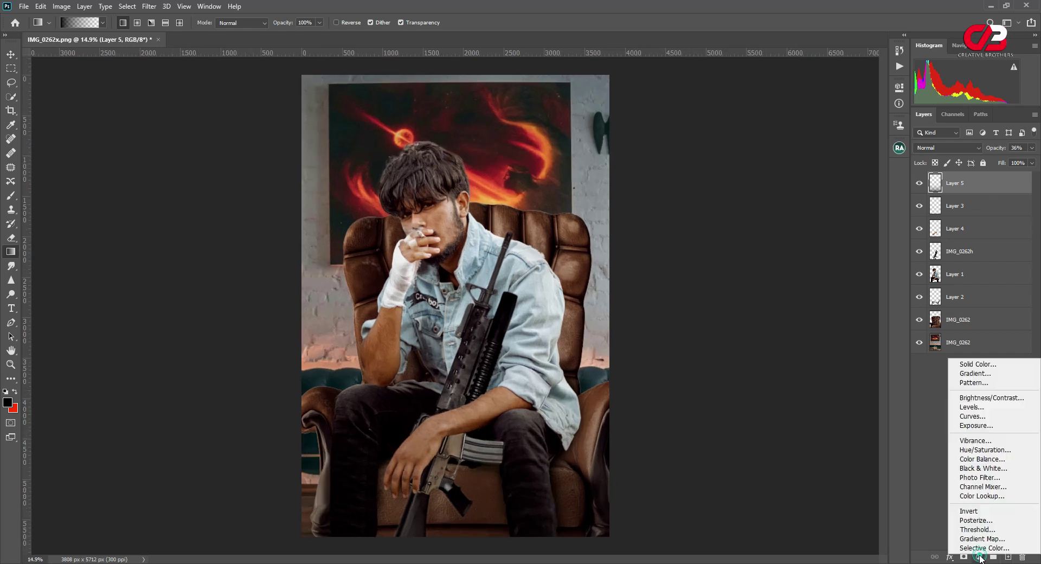
pyautogui.click(962, 543)
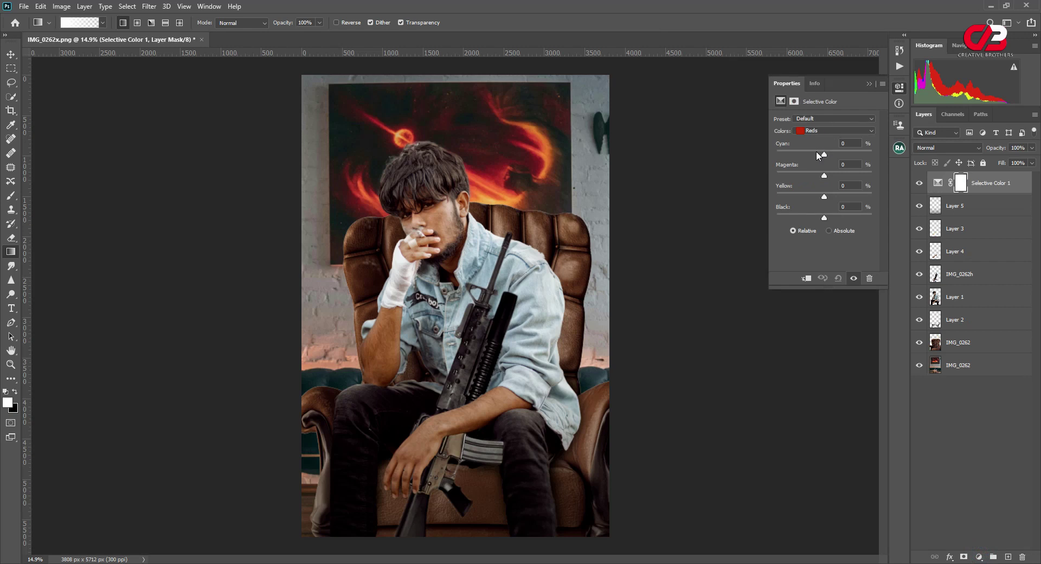
pyautogui.moveTo(834, 154)
pyautogui.mouseDown()
pyautogui.moveTo(796, 156)
pyautogui.moveTo(818, 175)
pyautogui.moveTo(822, 196)
pyautogui.mouseUp()
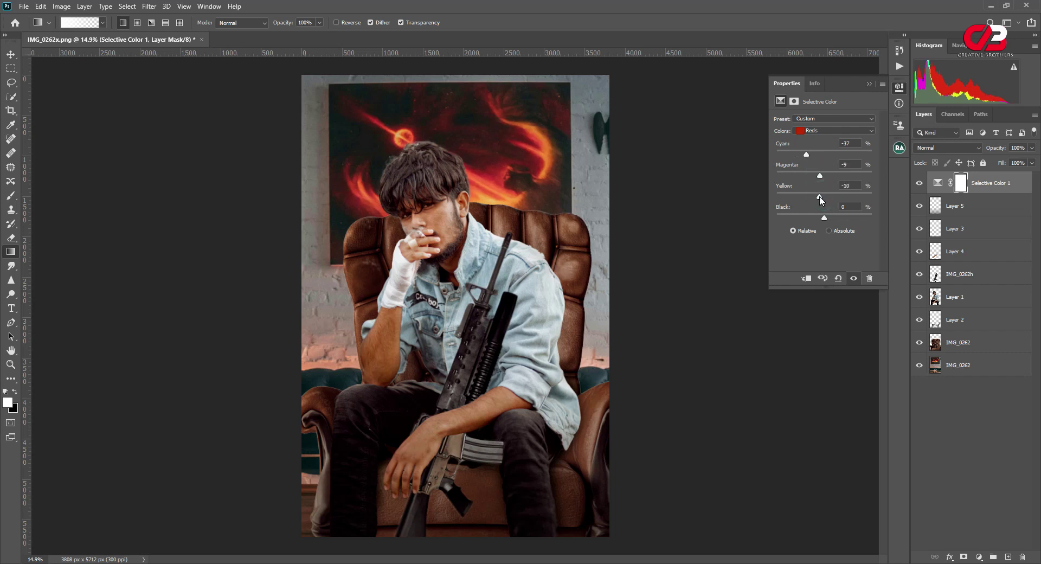
pyautogui.click(868, 84)
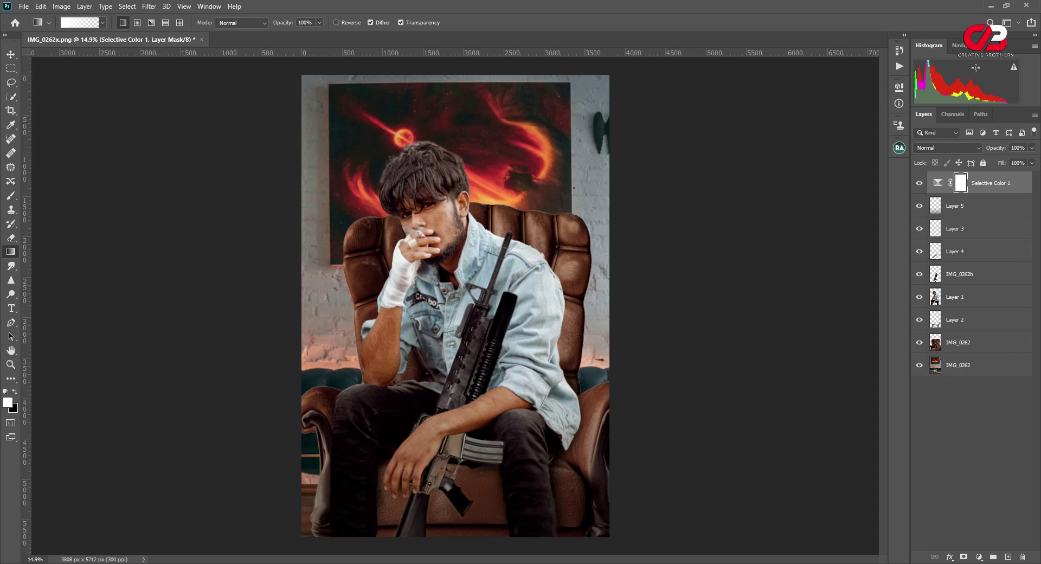
pyautogui.click(919, 182)
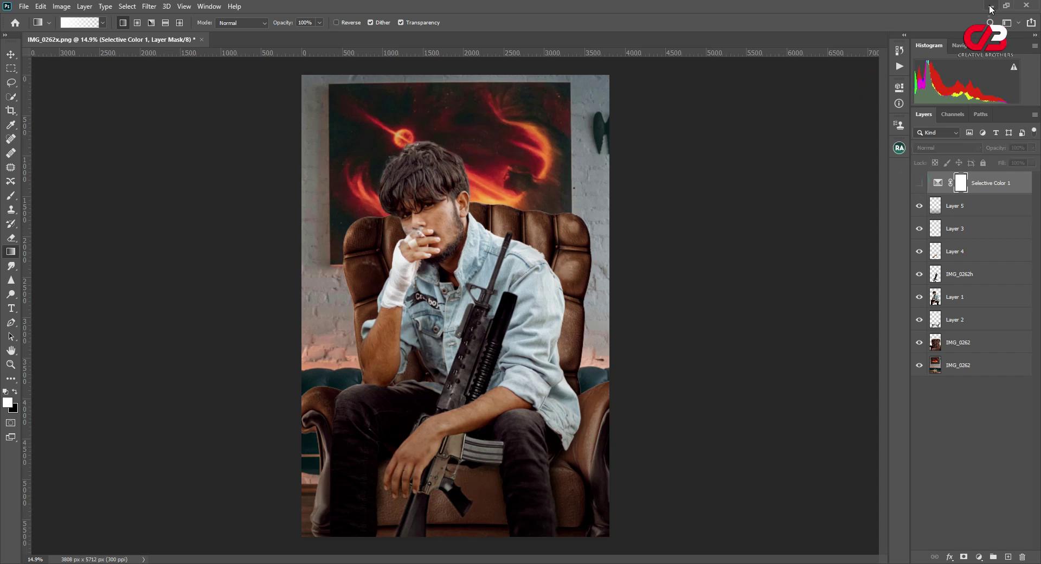
pyautogui.click(990, 8)
# Step: Browse to New folder (3) > New folder (2) and drag IMG_02625121 into the poster
pyautogui.click(77, 249)
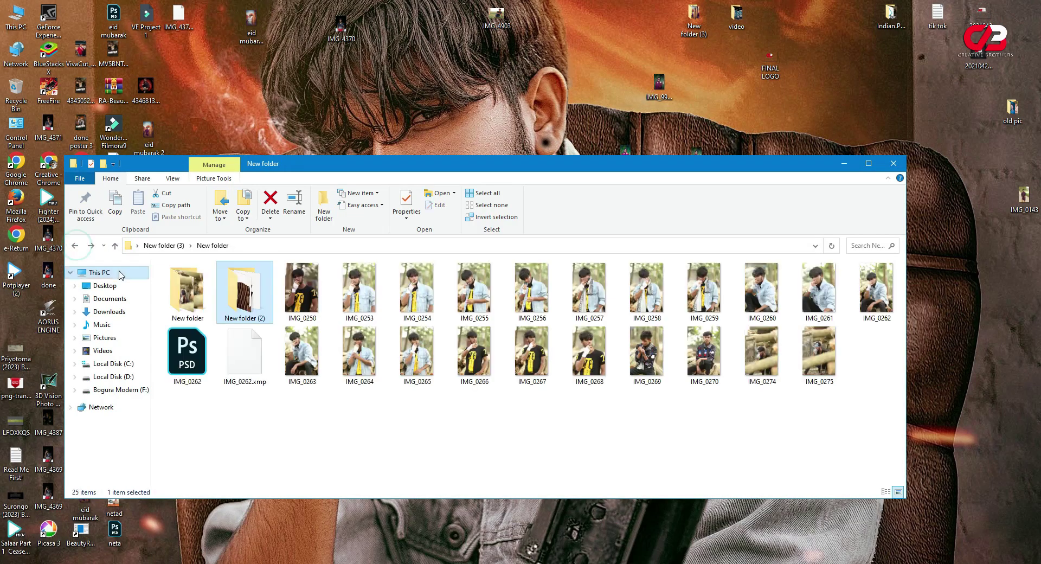
pyautogui.doubleClick(260, 292)
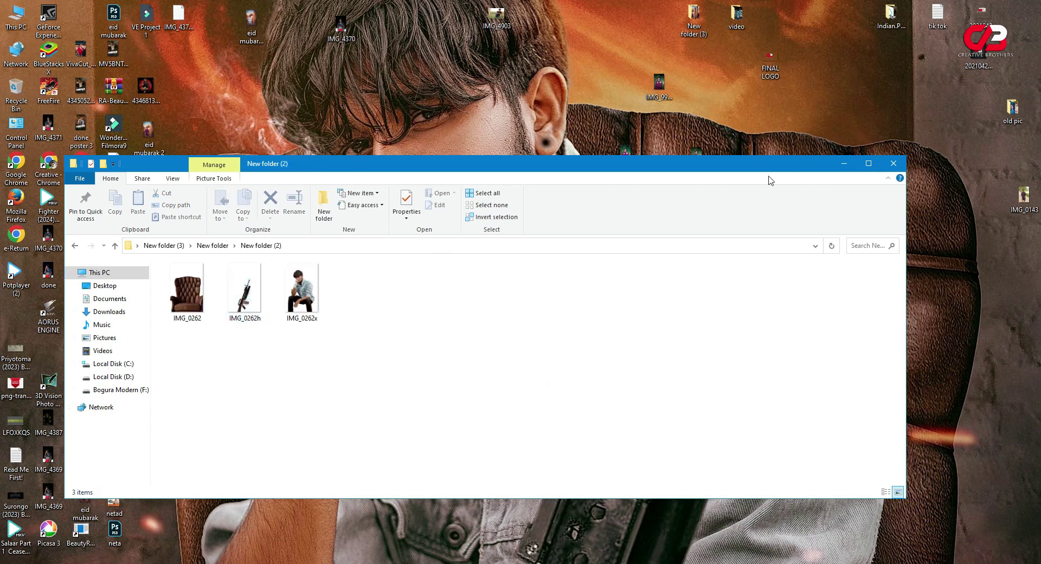
pyautogui.click(74, 247)
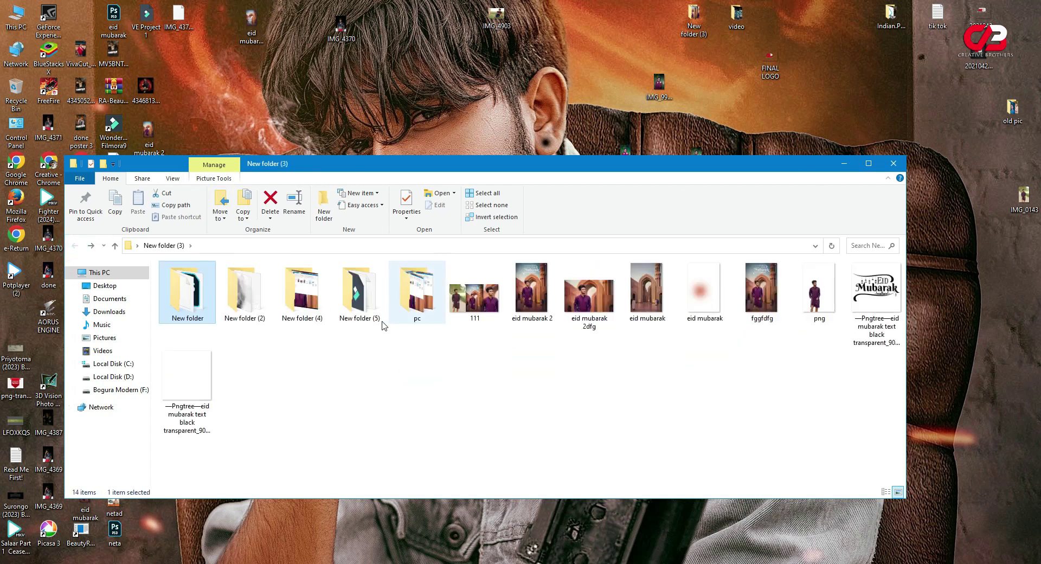
pyautogui.doubleClick(247, 297)
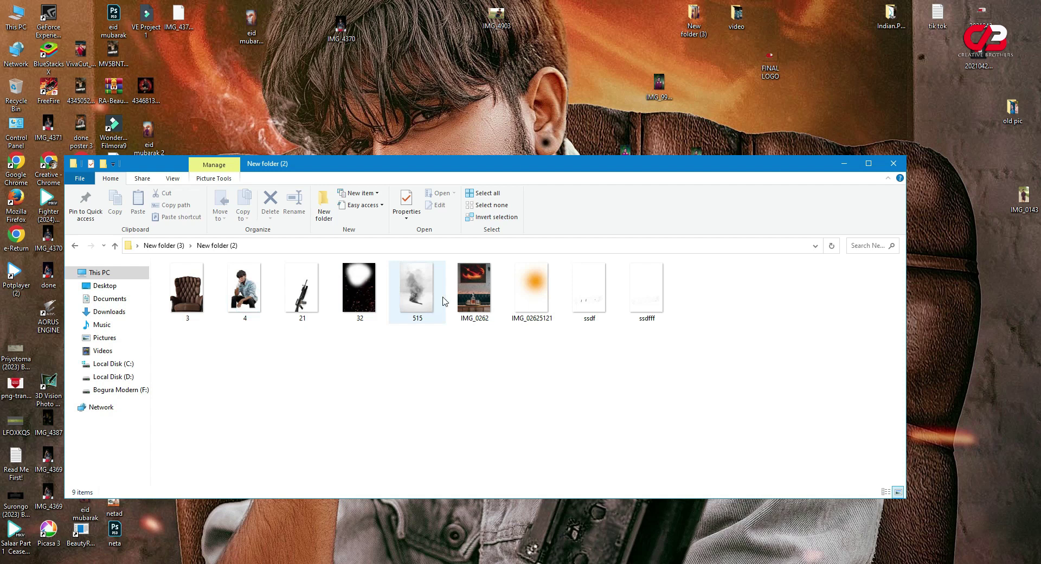
pyautogui.click(527, 303)
pyautogui.moveTo(528, 304)
pyautogui.mouseDown()
pyautogui.moveTo(258, 546)
pyautogui.moveTo(415, 287)
pyautogui.mouseUp()
# Step: Commit the IMG_02625121 glow, try Multiply blending on it, then delete the layer
pyautogui.click(526, 22)
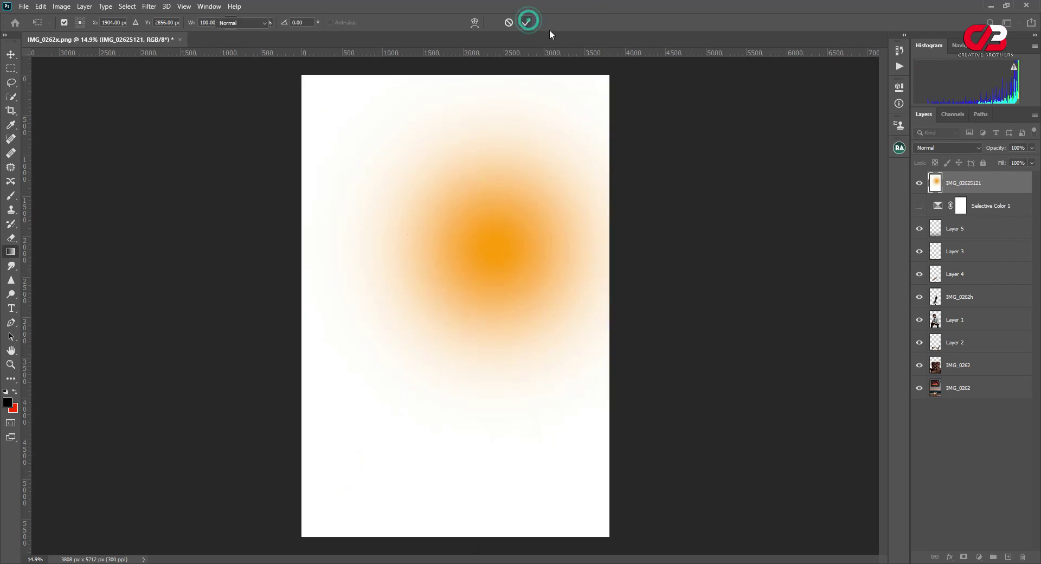
pyautogui.click(955, 148)
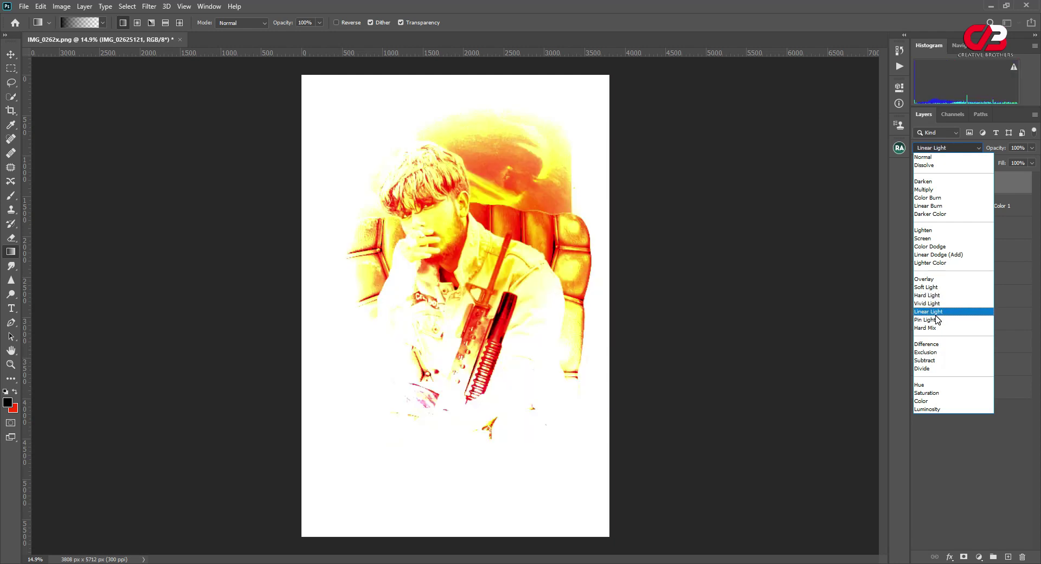
pyautogui.click(924, 189)
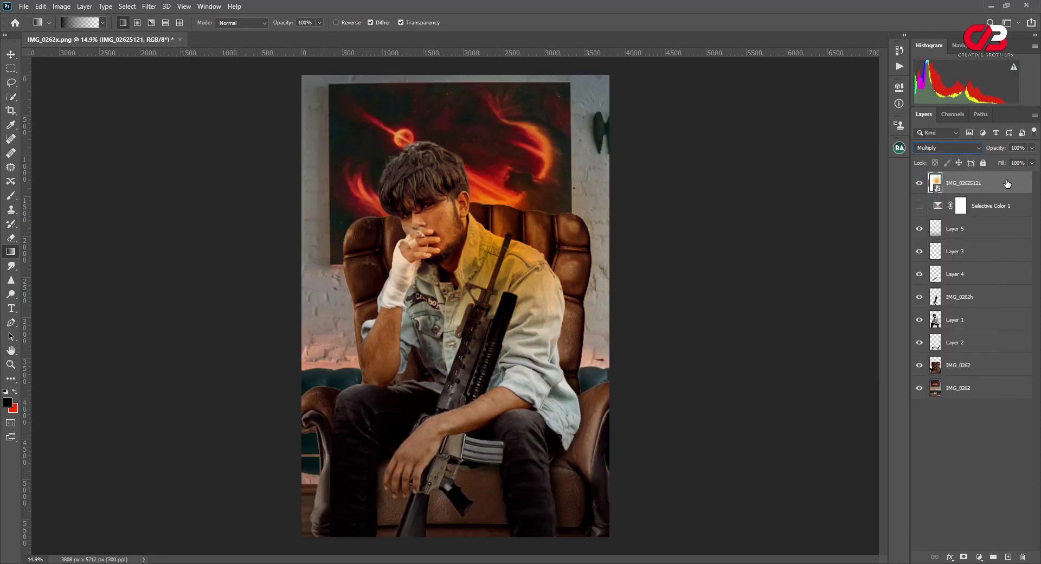
pyautogui.moveTo(1006, 184); pyautogui.dragTo(1021, 557)
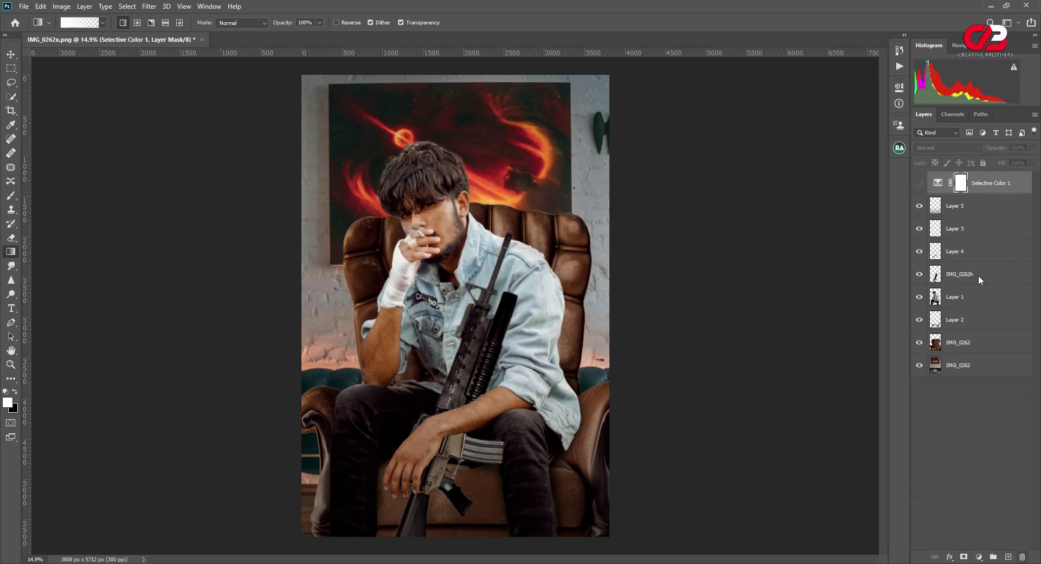
# Step: Add a new layer under Layer 1, with a bright orange foreground and 8% brush flow
pyautogui.click(958, 300)
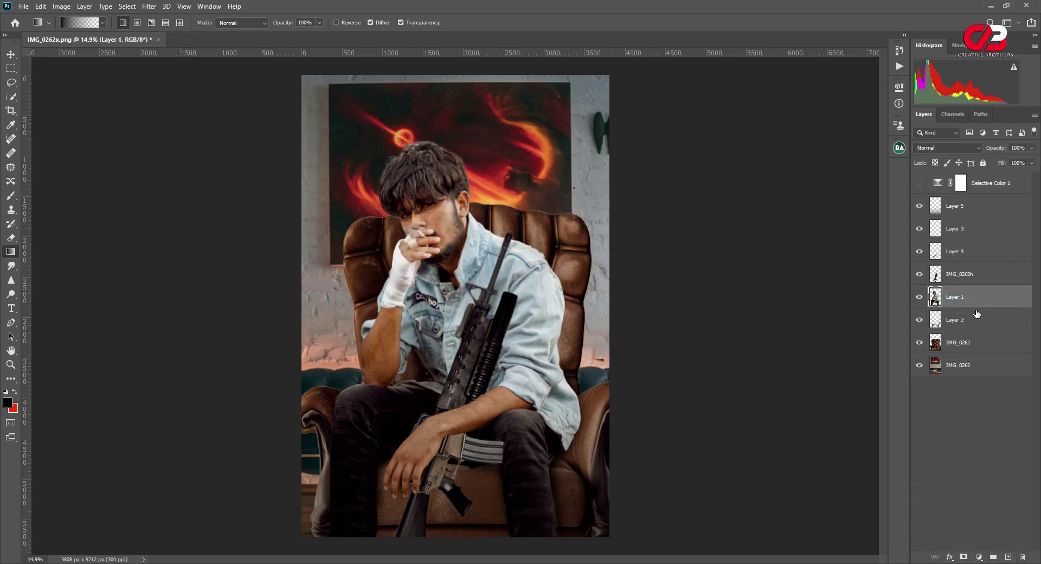
pyautogui.keyDown('ctrl'); pyautogui.click(1007, 557); pyautogui.keyUp('ctrl')
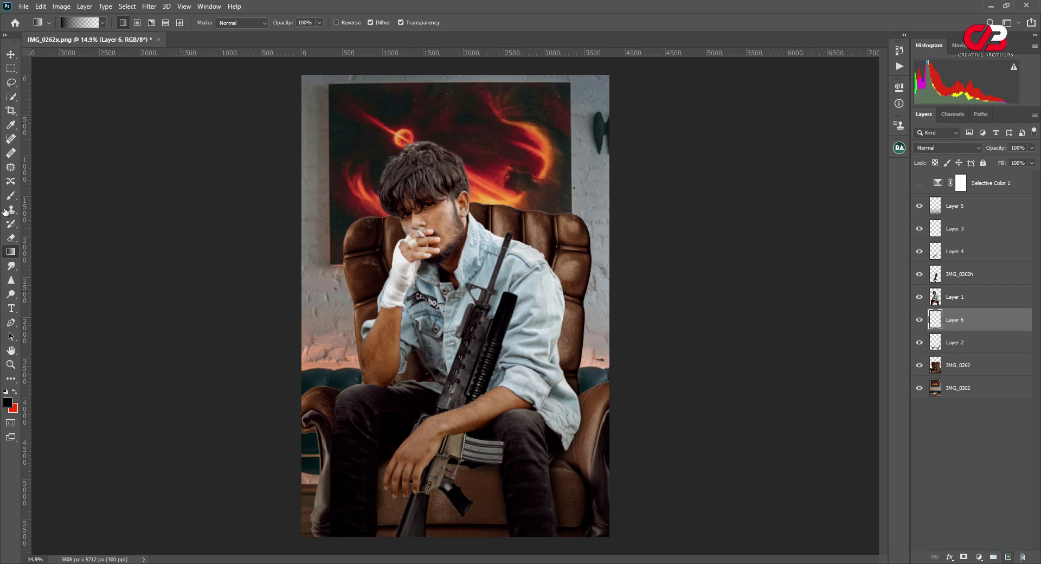
pyautogui.click(7, 403)
pyautogui.click(503, 198)
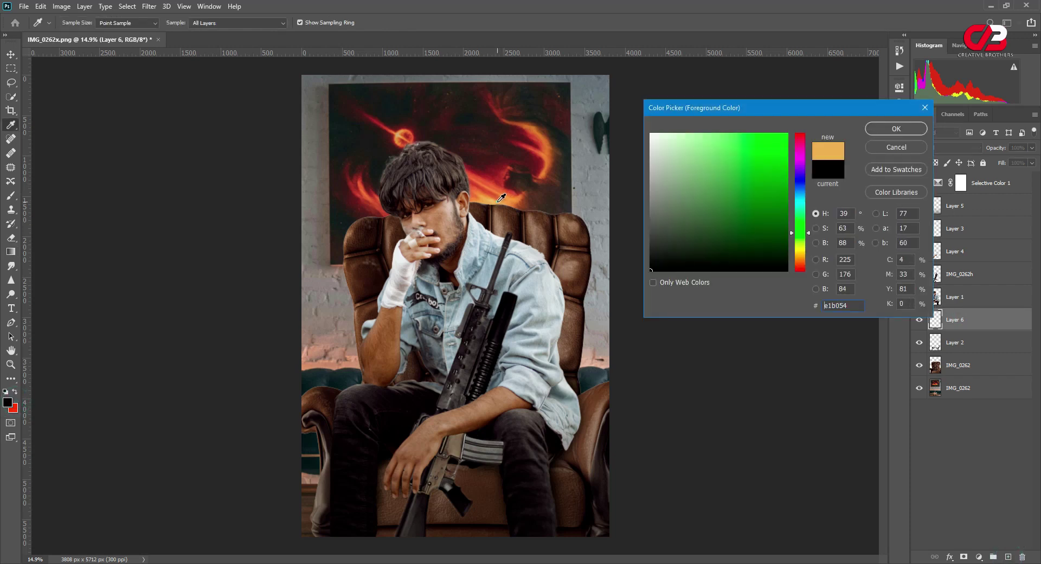
pyautogui.click(768, 137)
pyautogui.click(884, 130)
pyautogui.press('g')
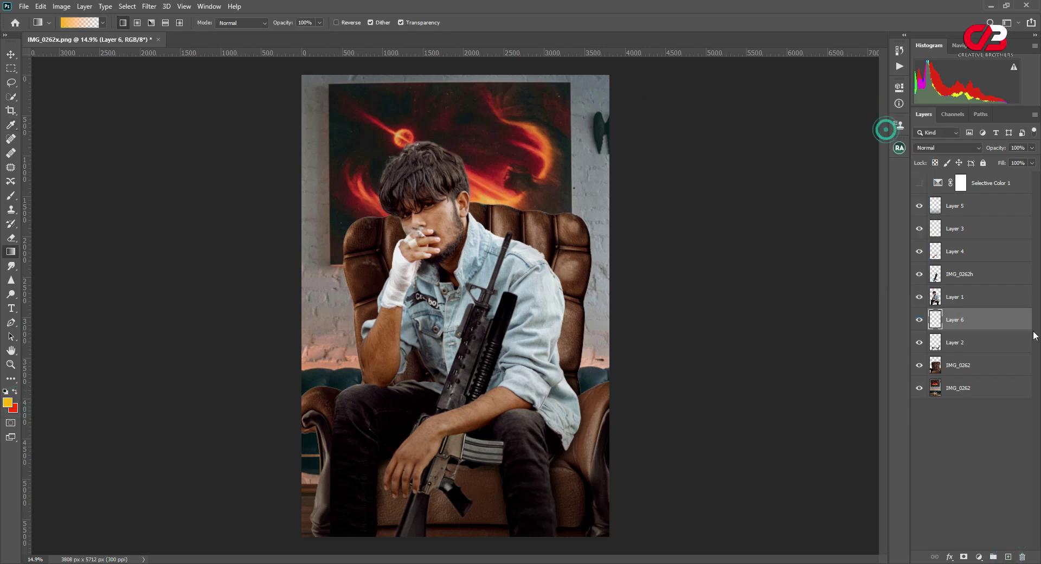
pyautogui.click(10, 195)
pyautogui.click(47, 198)
pyautogui.moveTo(288, 27); pyautogui.dragTo(511, 25)
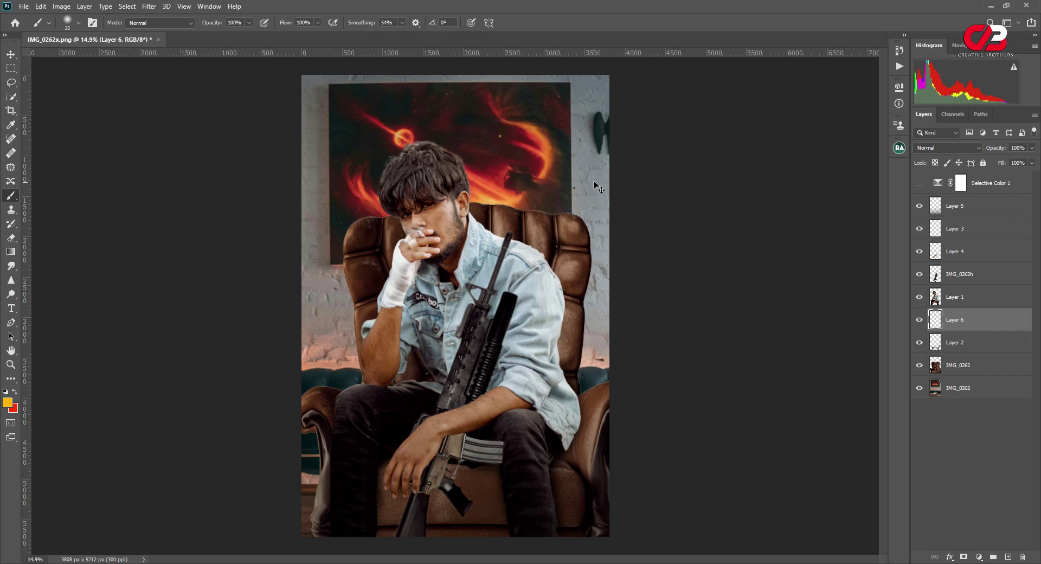
# Step: Scale the orange dab into a huge glow and move it down over the painting
pyautogui.hotkey('ctrl', 't')
pyautogui.moveTo(502, 139); pyautogui.dragTo(665, 302)
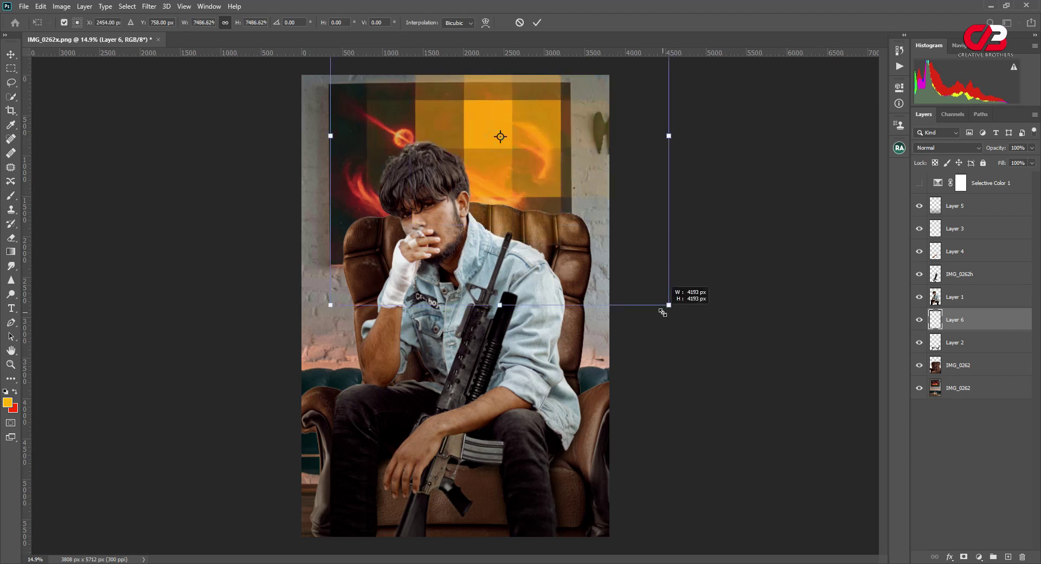
pyautogui.moveTo(572, 150); pyautogui.dragTo(582, 227)
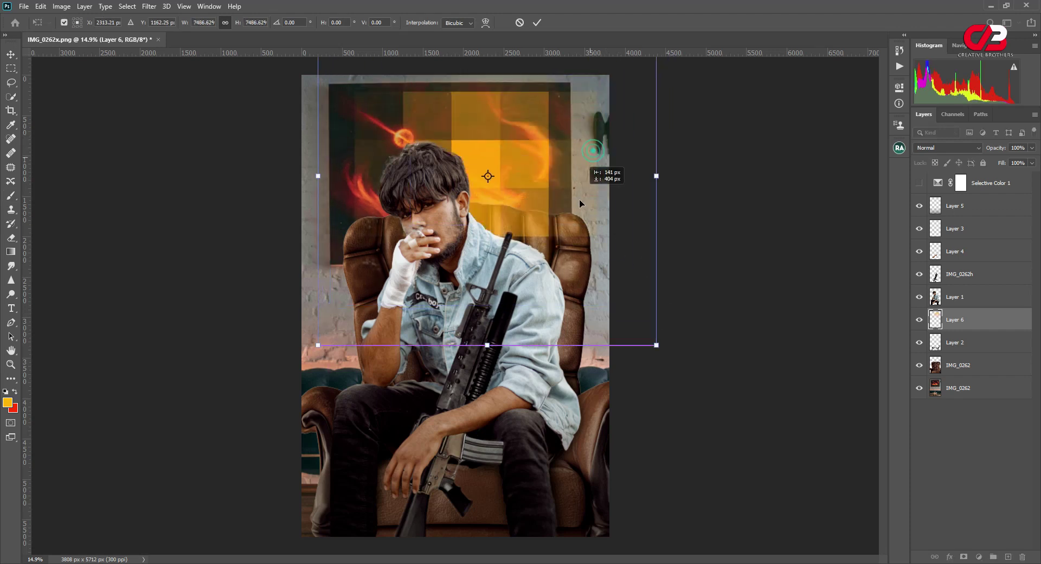
pyautogui.click(536, 23)
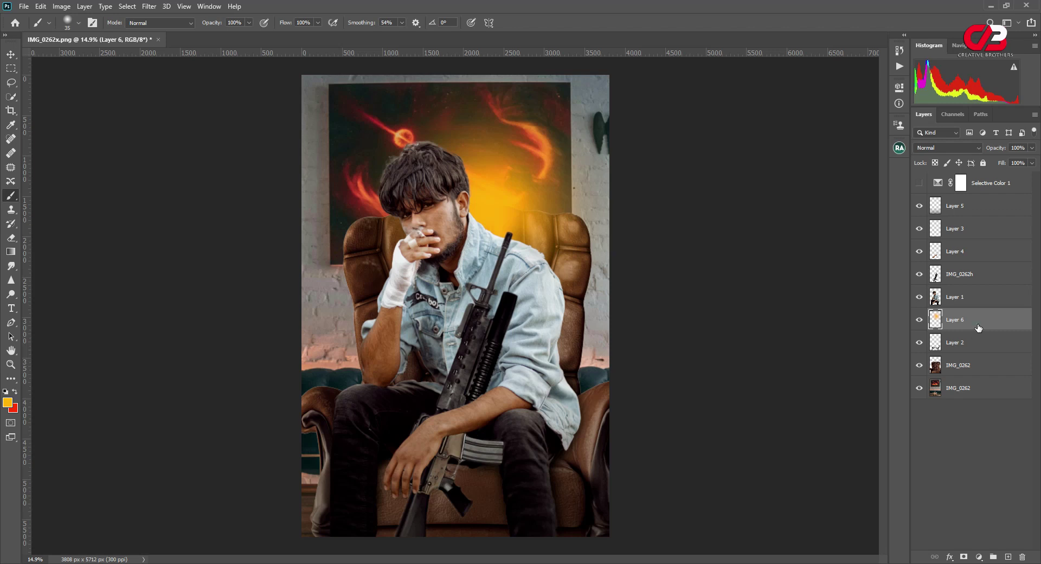
# Step: Move Layer 6 between the IMG_0262 layers, enlarge the glow to about 140%, and reposition it
pyautogui.moveTo(979, 327); pyautogui.dragTo(968, 379)
pyautogui.scroll(-1, 490, 174)
pyautogui.scroll(1, 489, 173)
pyautogui.hotkey('ctrl', 't')
pyautogui.moveTo(512, 180)
pyautogui.mouseDown()
pyautogui.moveTo(535, 182)
pyautogui.moveTo(541, 208)
pyautogui.mouseUp()
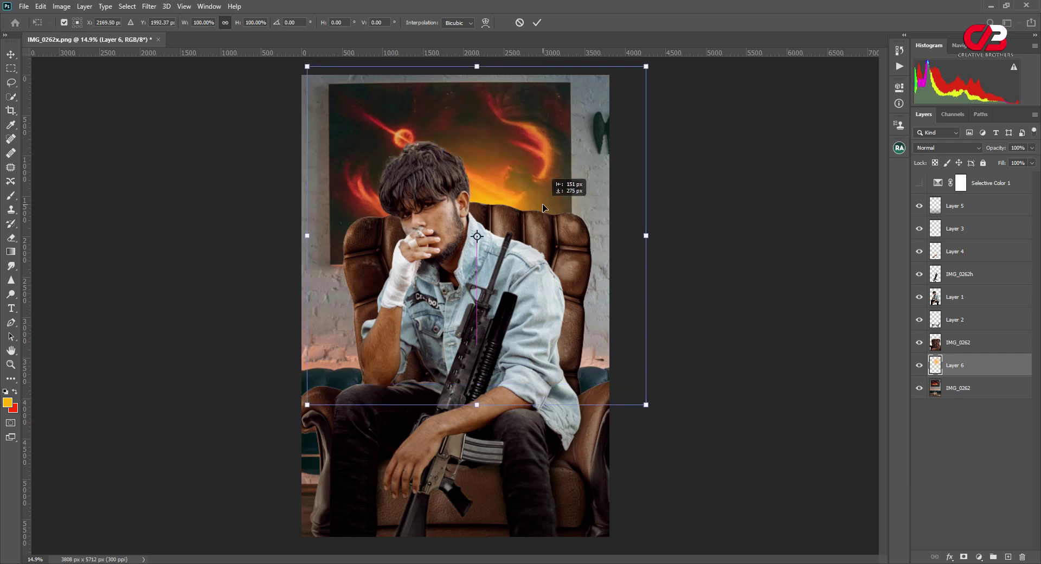
pyautogui.moveTo(646, 404); pyautogui.dragTo(715, 473)
pyautogui.moveTo(624, 366); pyautogui.dragTo(634, 399)
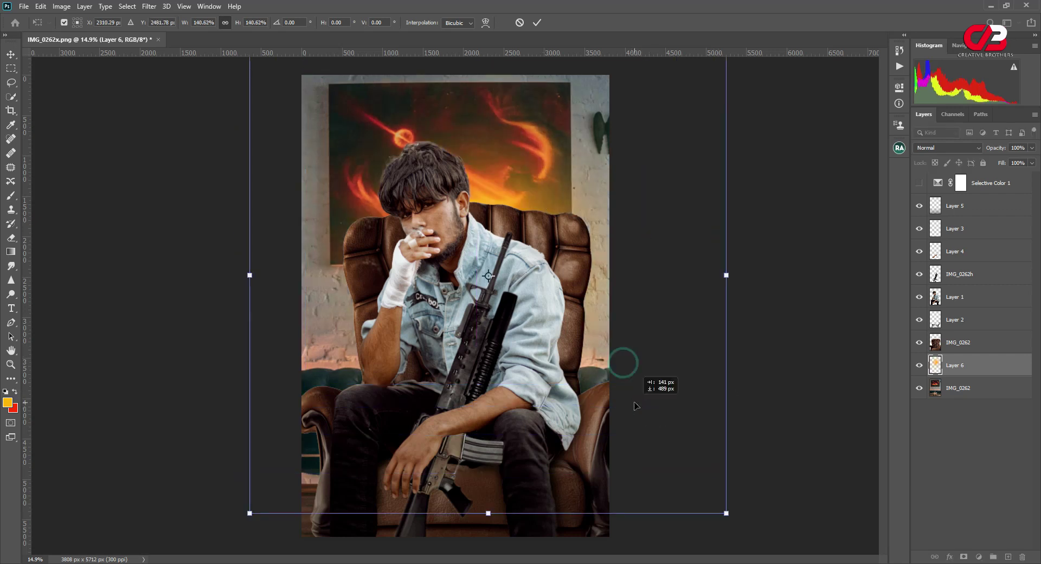
pyautogui.moveTo(577, 164); pyautogui.dragTo(572, 155)
pyautogui.click(536, 23)
# Step: Blend the glow layer in Screen mode at 68% opacity
pyautogui.press('b')
pyautogui.moveTo(1001, 150); pyautogui.dragTo(989, 150)
pyautogui.click(955, 147)
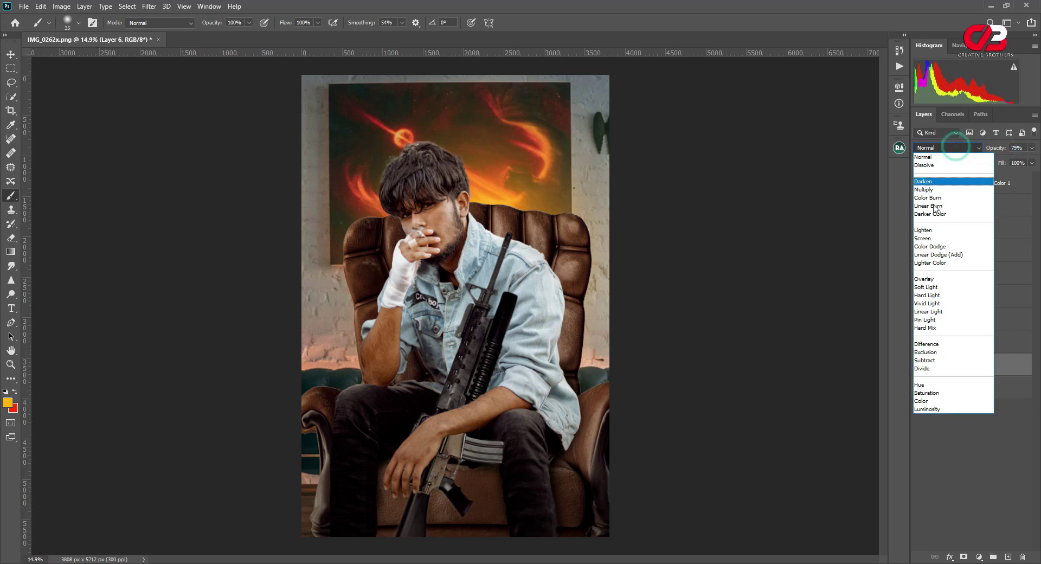
pyautogui.click(925, 241)
pyautogui.moveTo(1003, 147); pyautogui.dragTo(997, 147)
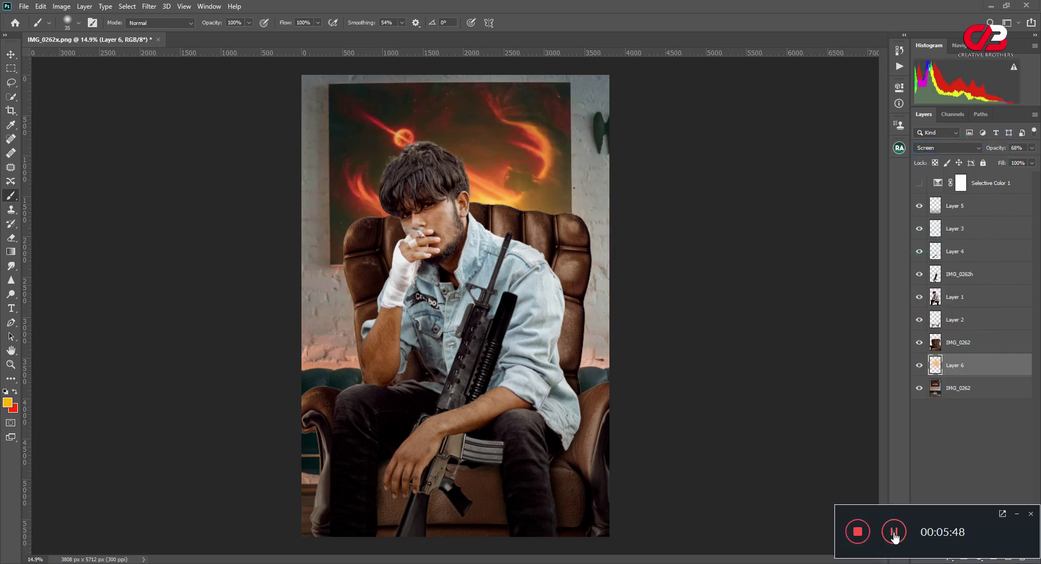
# Step: Toggle Selective Color 1 off and back on to compare the result
pyautogui.click(1019, 515)
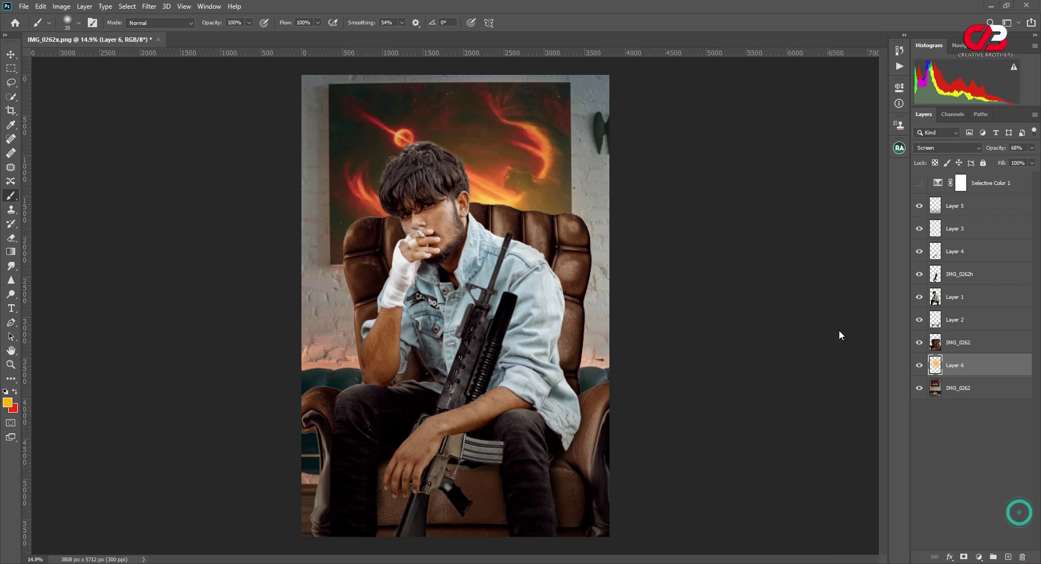
pyautogui.scroll(5, 401, 203)
pyautogui.scroll(2, 455, 187)
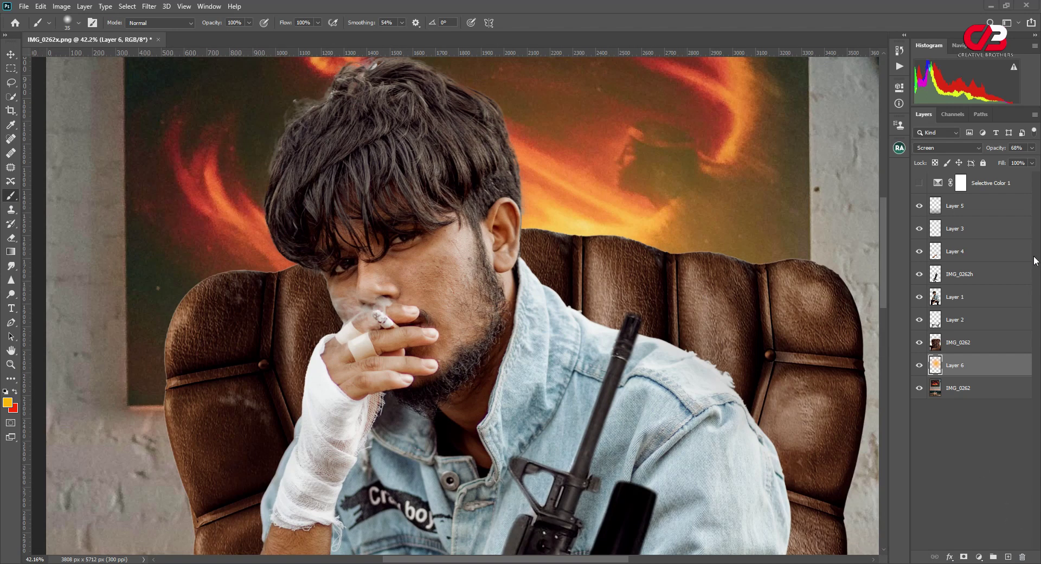
pyautogui.click(916, 184)
pyautogui.click(920, 185)
pyautogui.scroll(-2, 581, 299)
pyautogui.scroll(-3, 581, 299)
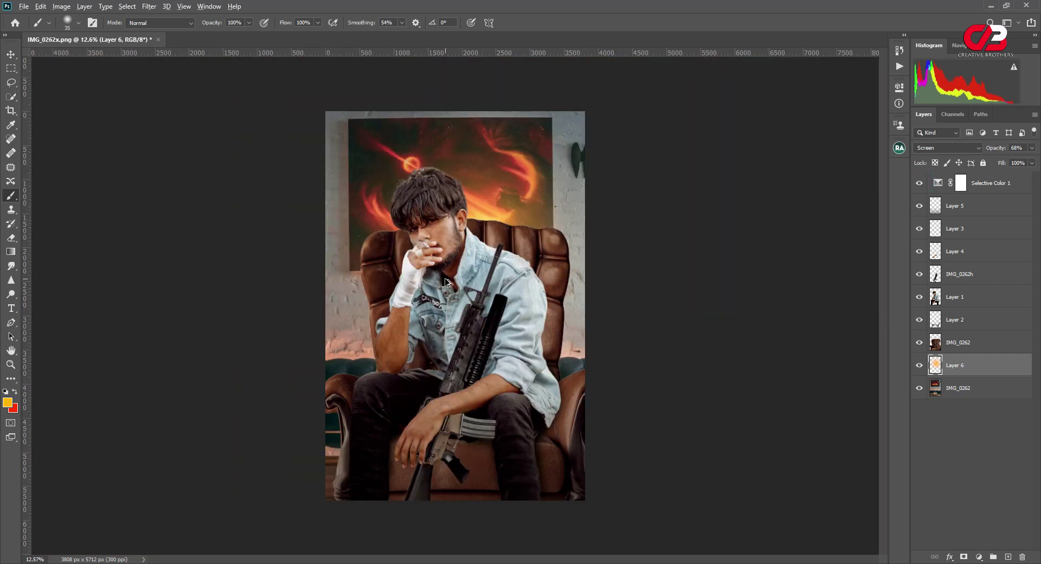
pyautogui.scroll(1, 445, 280)
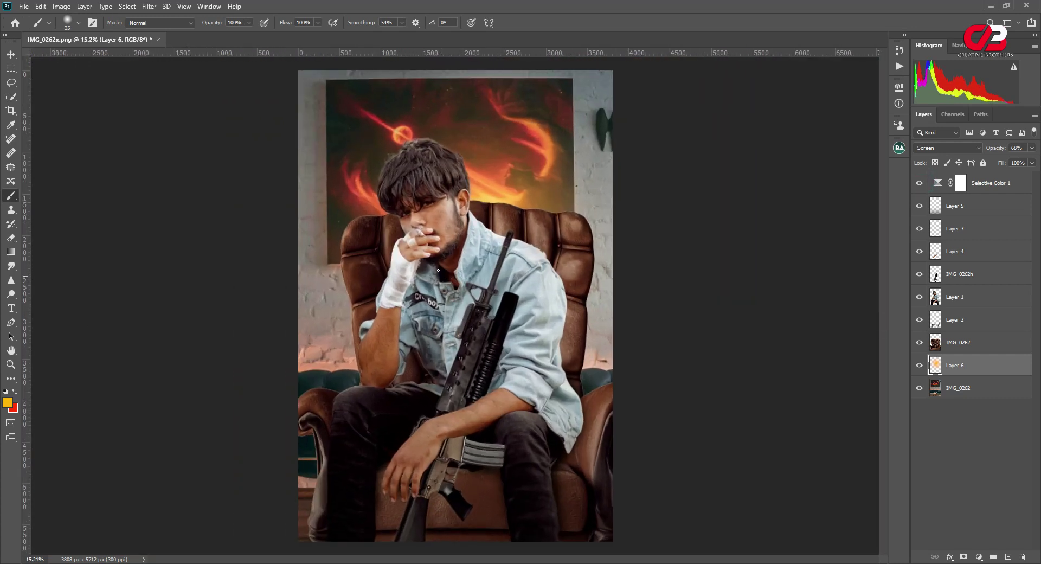
# Step: Drag the 515 smoke image from the folder into the poster and confirm placement
pyautogui.click(991, 11)
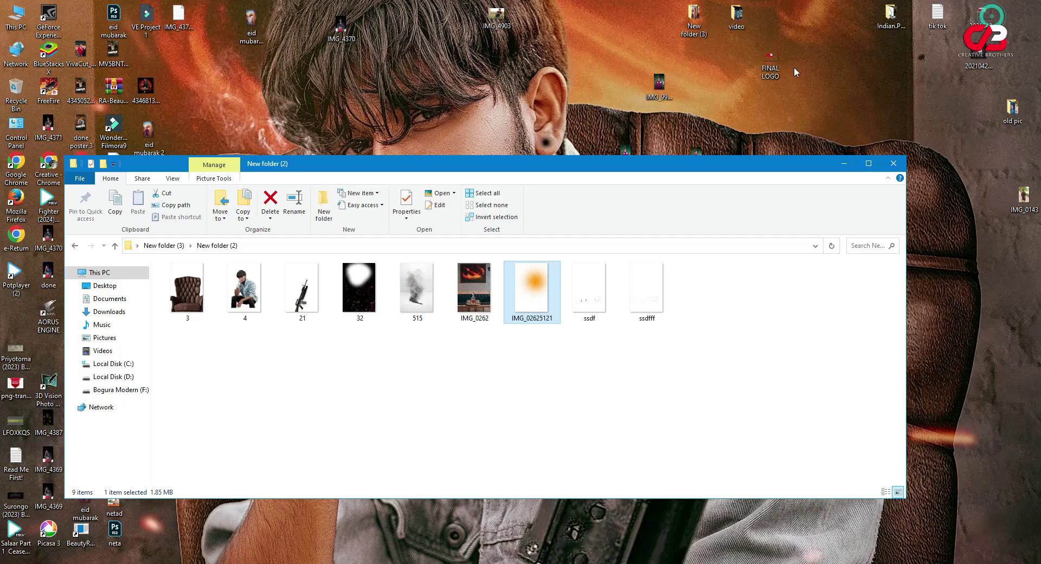
pyautogui.doubleClick(592, 296)
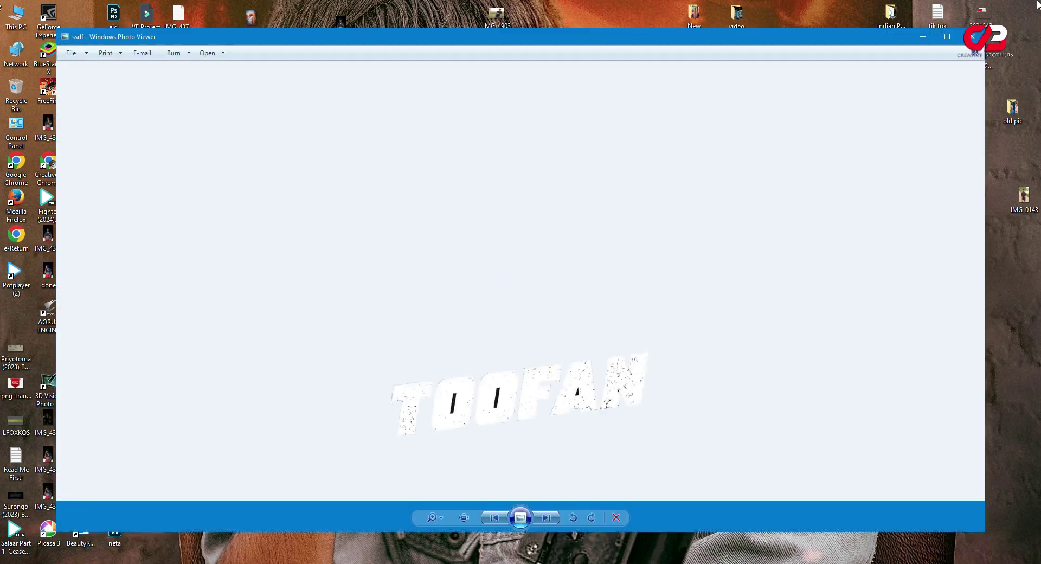
pyautogui.click(973, 36)
pyautogui.moveTo(410, 301); pyautogui.dragTo(372, 511)
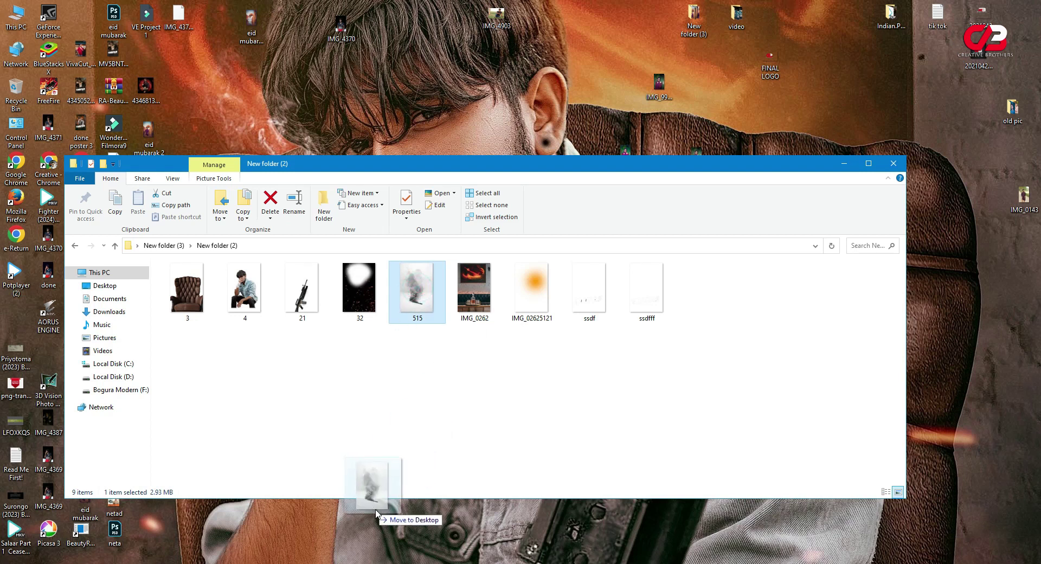
pyautogui.moveTo(373, 511)
pyautogui.mouseDown()
pyautogui.moveTo(258, 556)
pyautogui.moveTo(561, 347)
pyautogui.mouseUp()
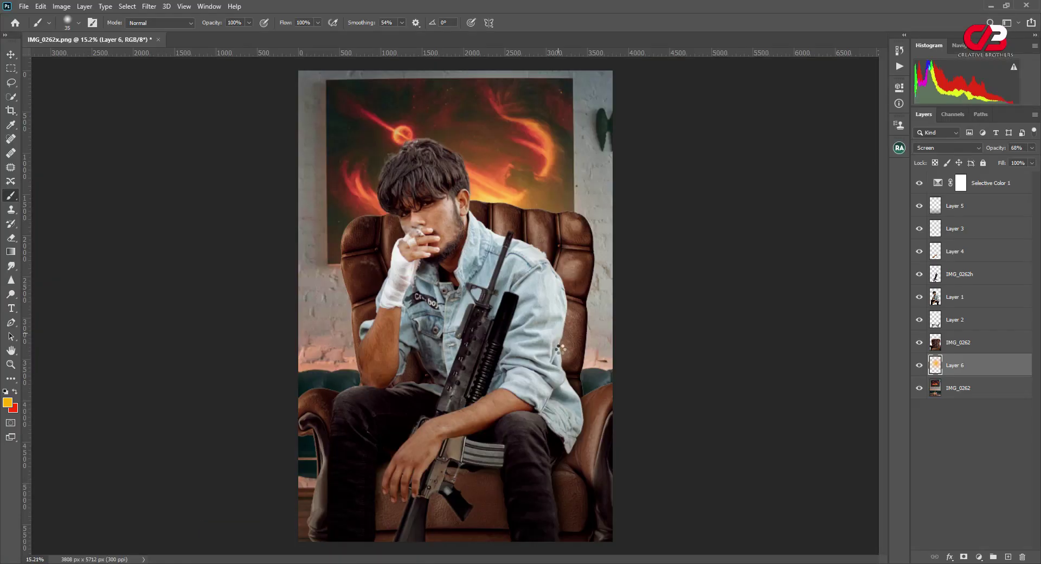
pyautogui.click(525, 22)
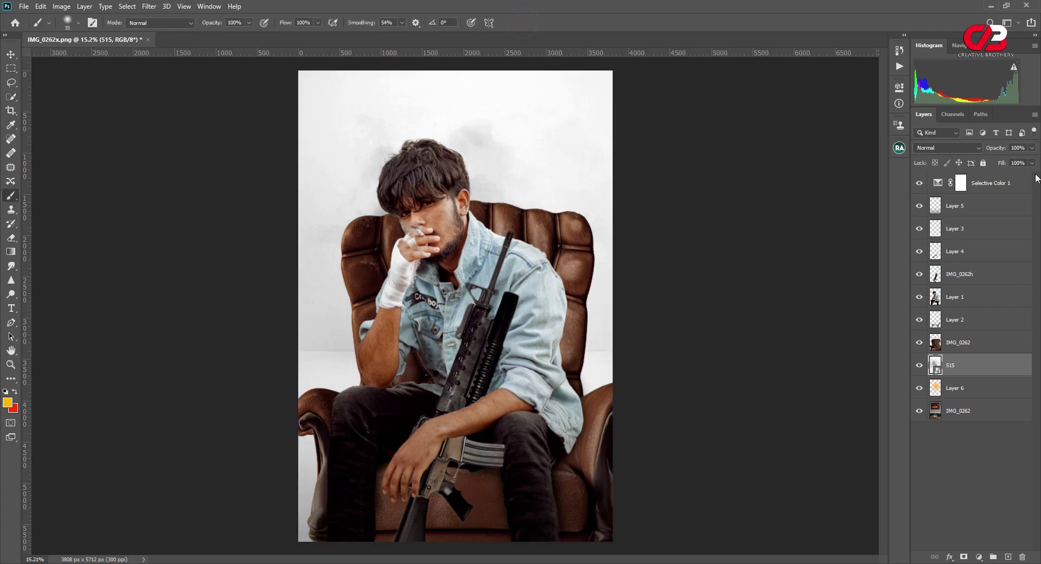
# Step: Rasterize the 515 layer and blend it in Multiply mode
pyautogui.rightClick(965, 361)
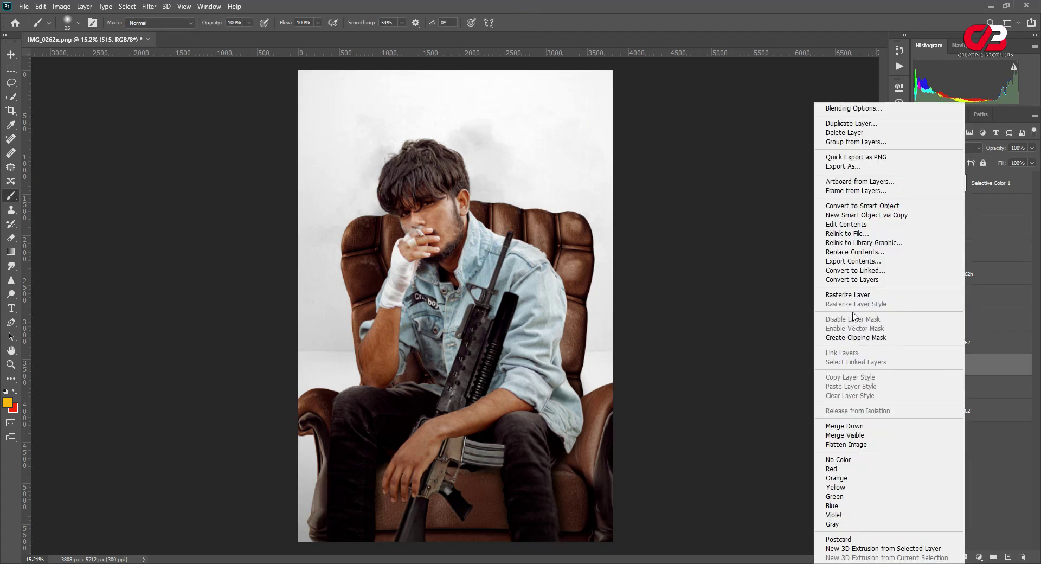
pyautogui.click(859, 295)
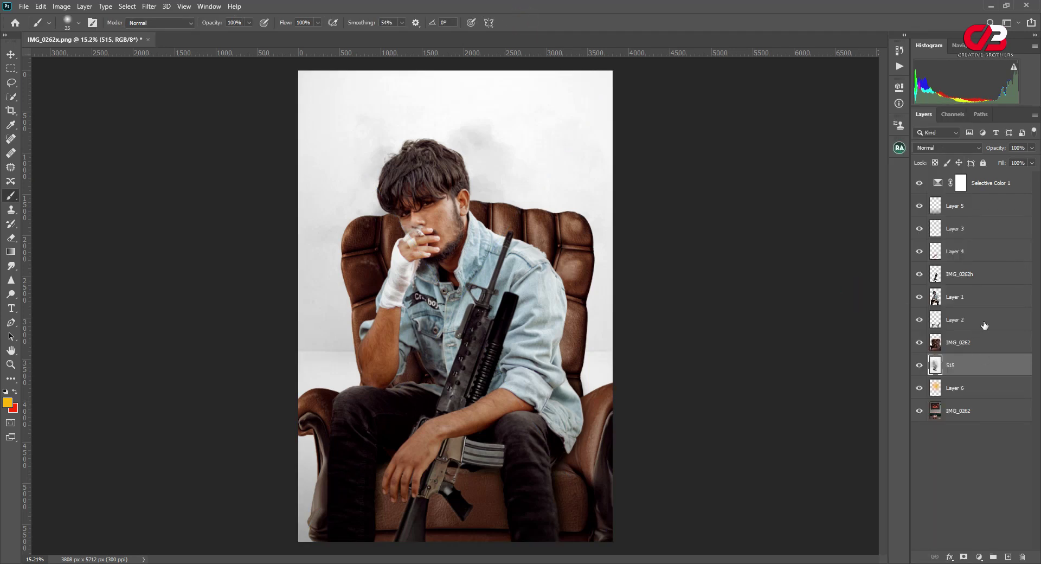
pyautogui.click(935, 145)
pyautogui.click(938, 199)
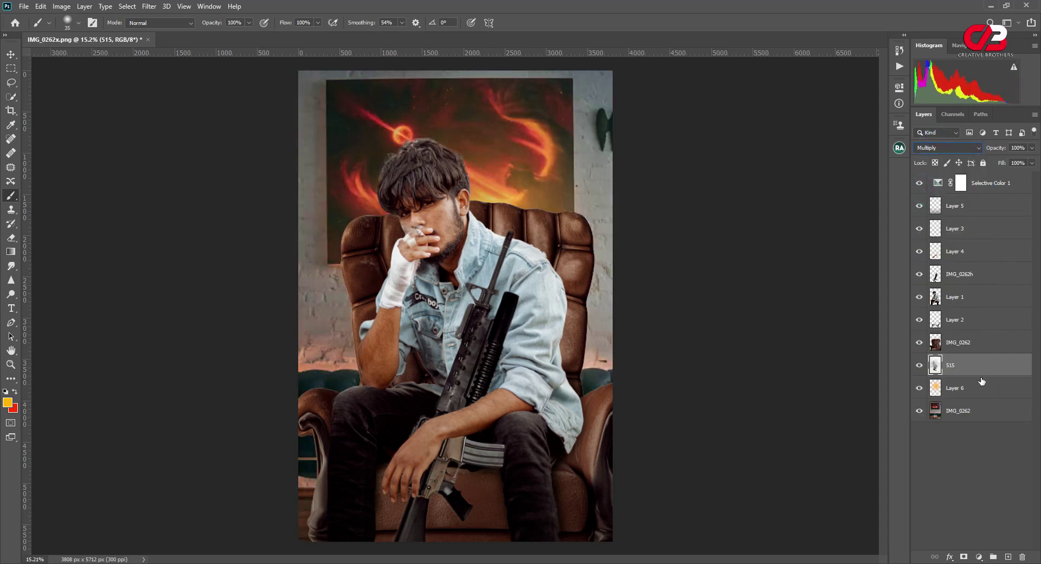
# Step: Shift the smoke up and right, then move layer 515 just below Selective Color 1
pyautogui.hotkey('ctrl', 't')
pyautogui.moveTo(545, 287); pyautogui.dragTo(690, 202)
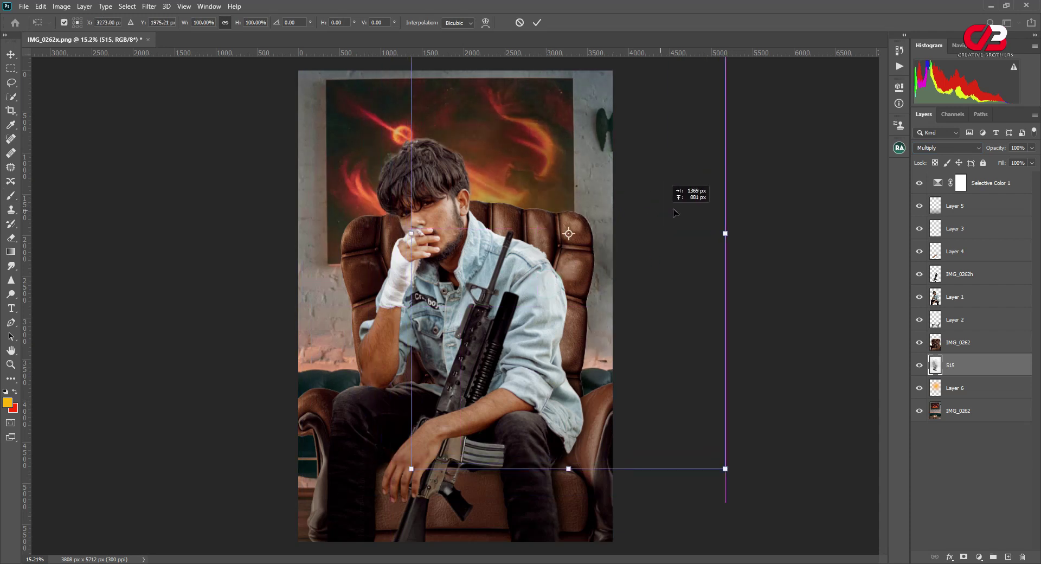
pyautogui.click(536, 22)
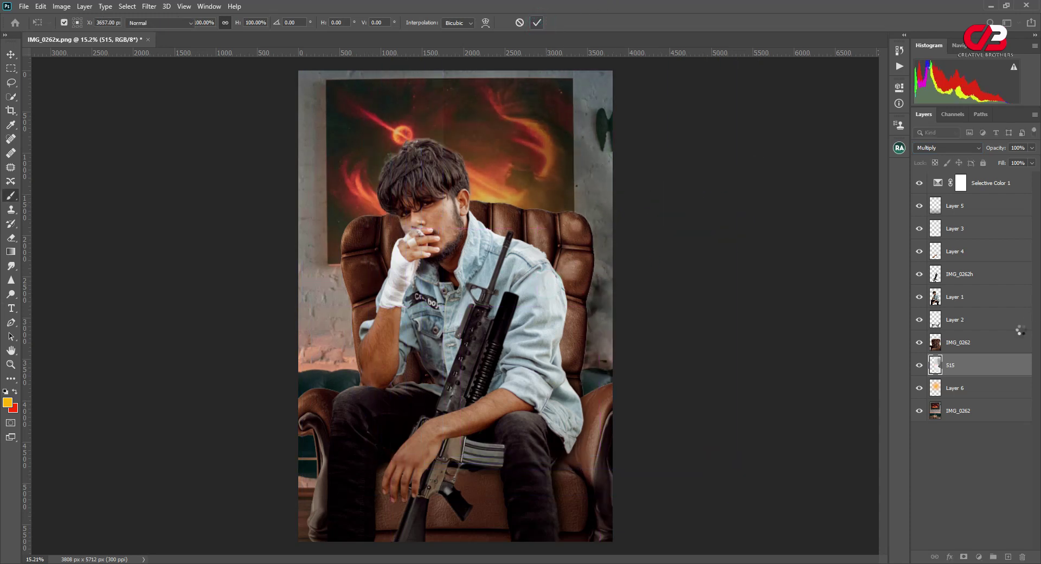
pyautogui.moveTo(981, 379); pyautogui.dragTo(991, 199)
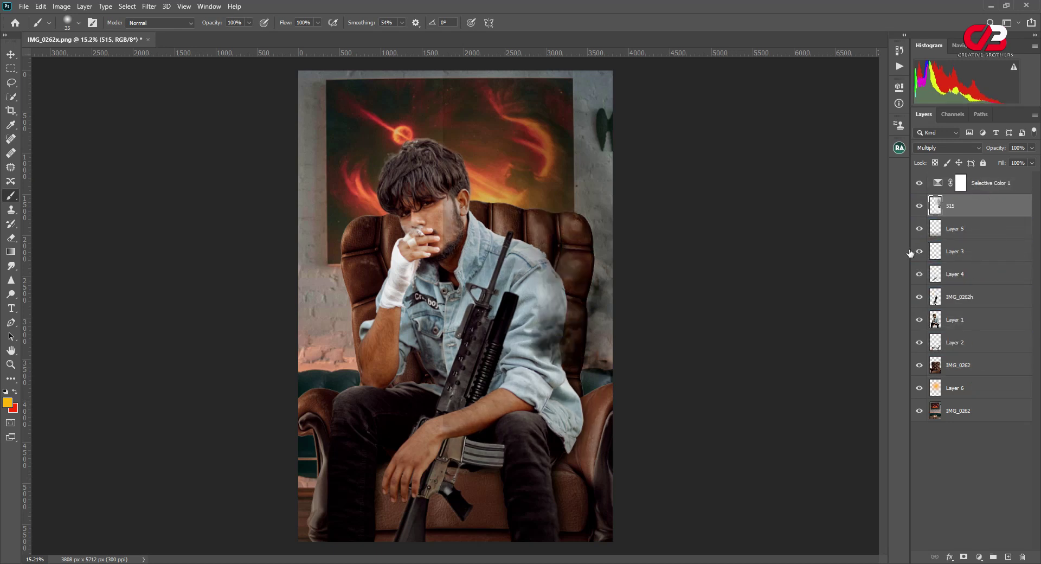
# Step: Move the 515 overlay right and down and tilt it about 12 degrees
pyautogui.hotkey('ctrl', 't')
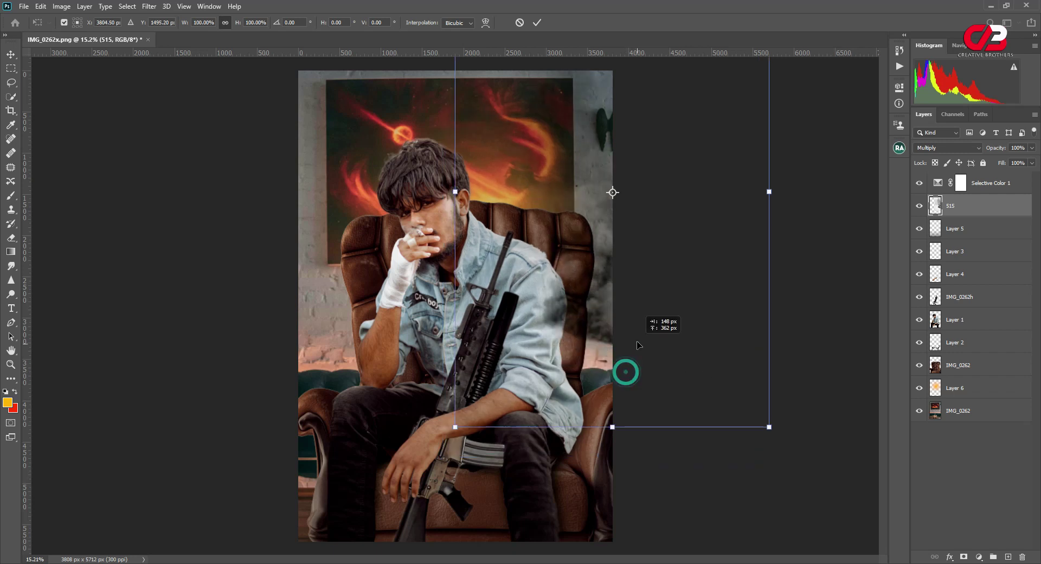
pyautogui.moveTo(626, 377)
pyautogui.mouseDown()
pyautogui.moveTo(665, 408)
pyautogui.moveTo(666, 472)
pyautogui.mouseUp()
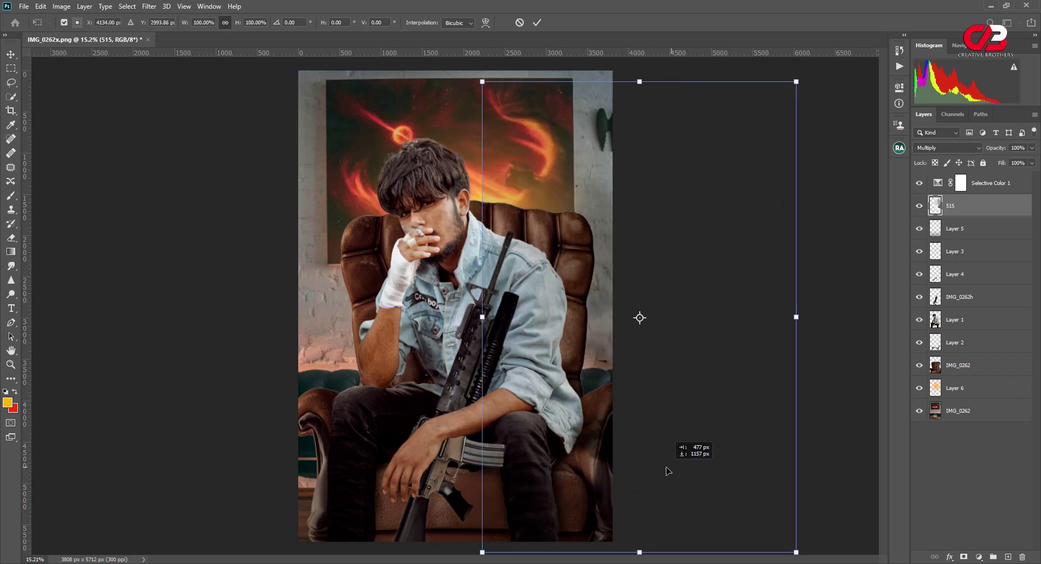
pyautogui.moveTo(823, 383)
pyautogui.mouseDown()
pyautogui.moveTo(821, 364)
pyautogui.moveTo(728, 383)
pyautogui.moveTo(721, 410)
pyautogui.mouseUp()
pyautogui.moveTo(829, 379); pyautogui.dragTo(845, 345)
pyautogui.moveTo(713, 391); pyautogui.dragTo(715, 392)
pyautogui.click(537, 23)
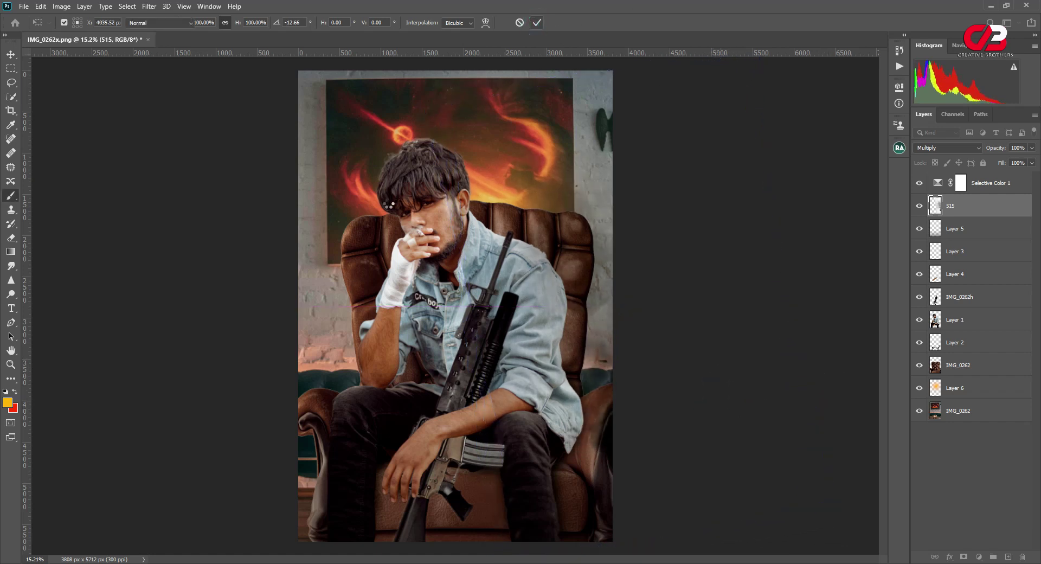
# Step: Enlarge the eraser, lower layer 515 to 75% opacity, and select the bottom IMG_0262 layer
pyautogui.press('b')
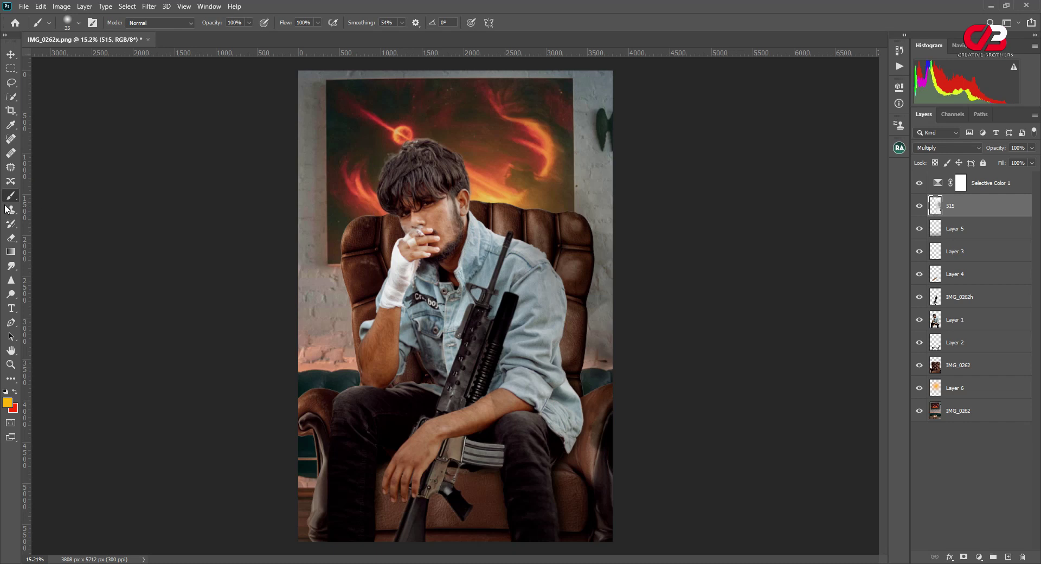
pyautogui.click(10, 237)
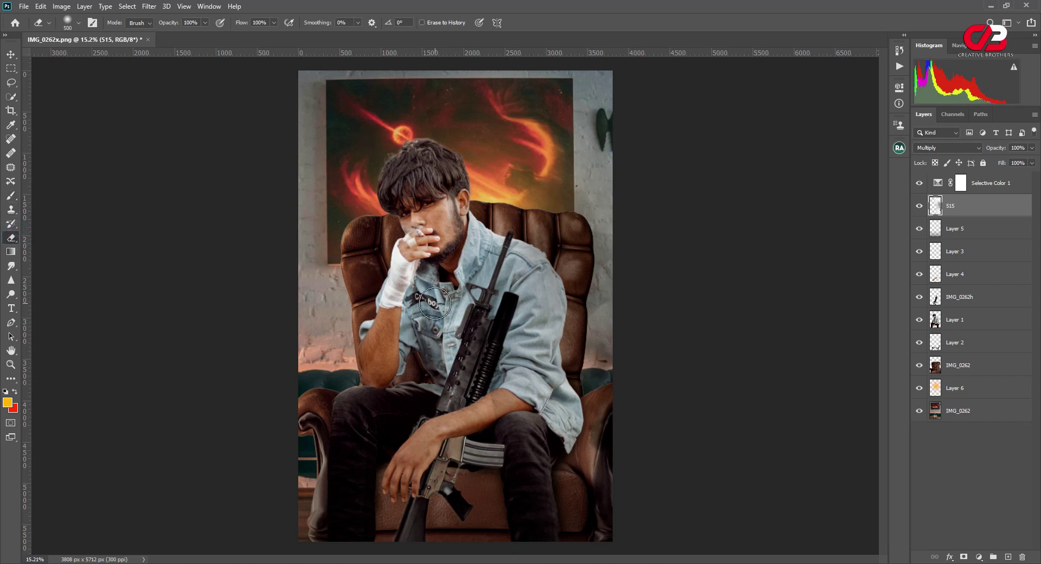
pyautogui.press(']')
pyautogui.press(']')
pyautogui.press(']')
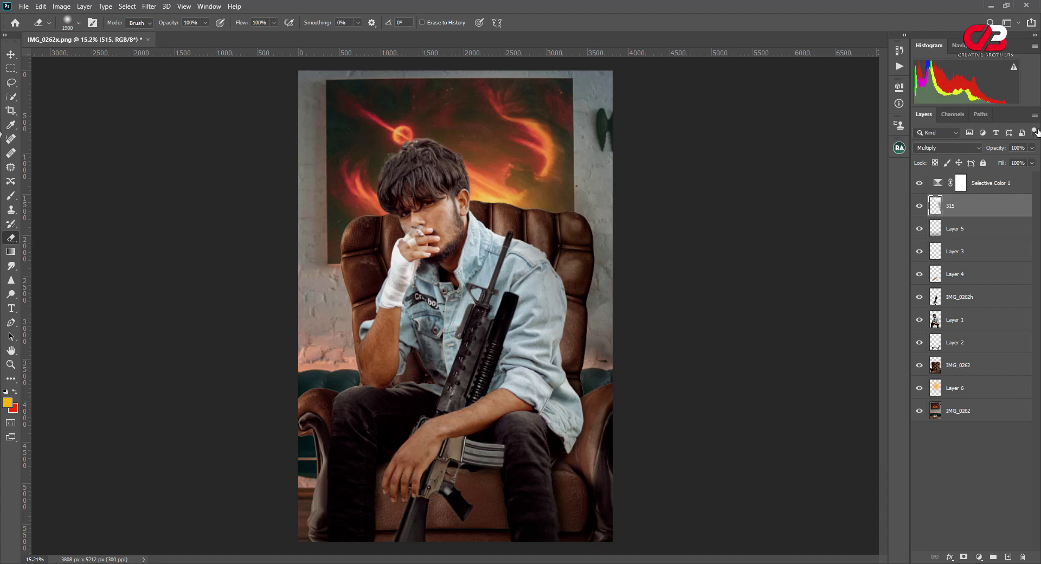
pyautogui.moveTo(997, 150); pyautogui.dragTo(975, 149)
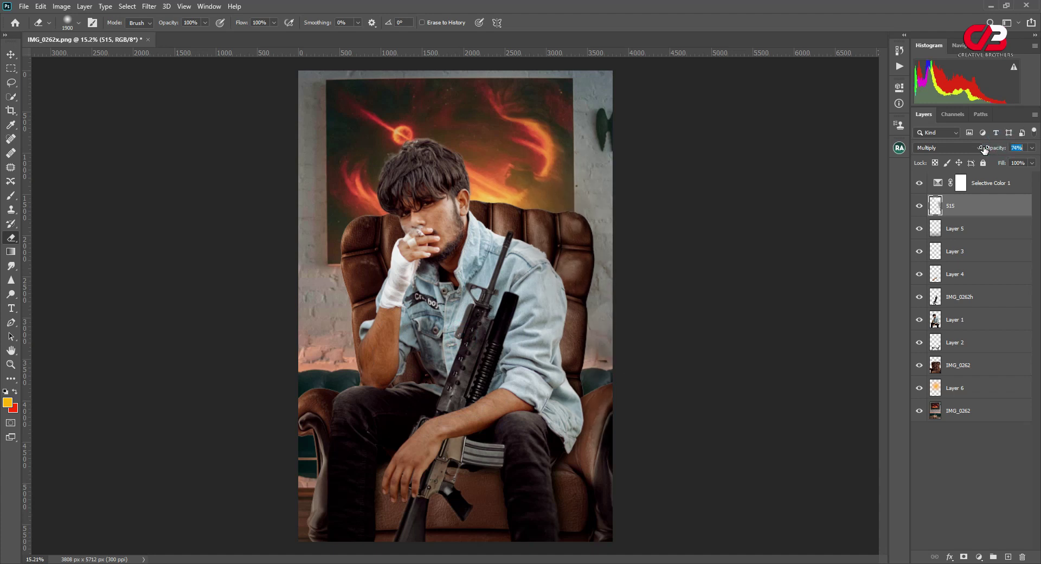
pyautogui.hotkey('ctrl', '-')
pyautogui.click(11, 54)
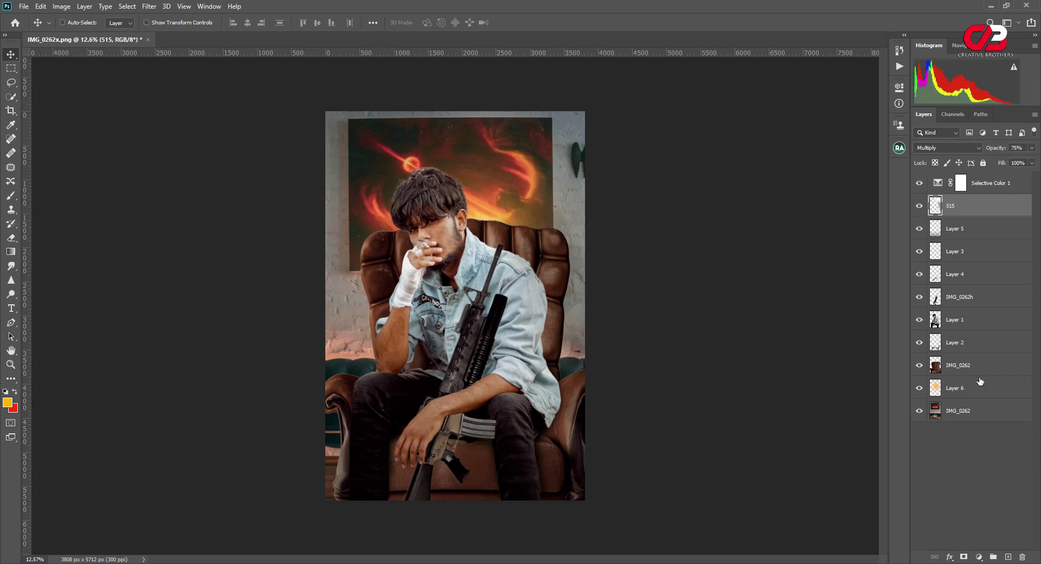
pyautogui.click(961, 409)
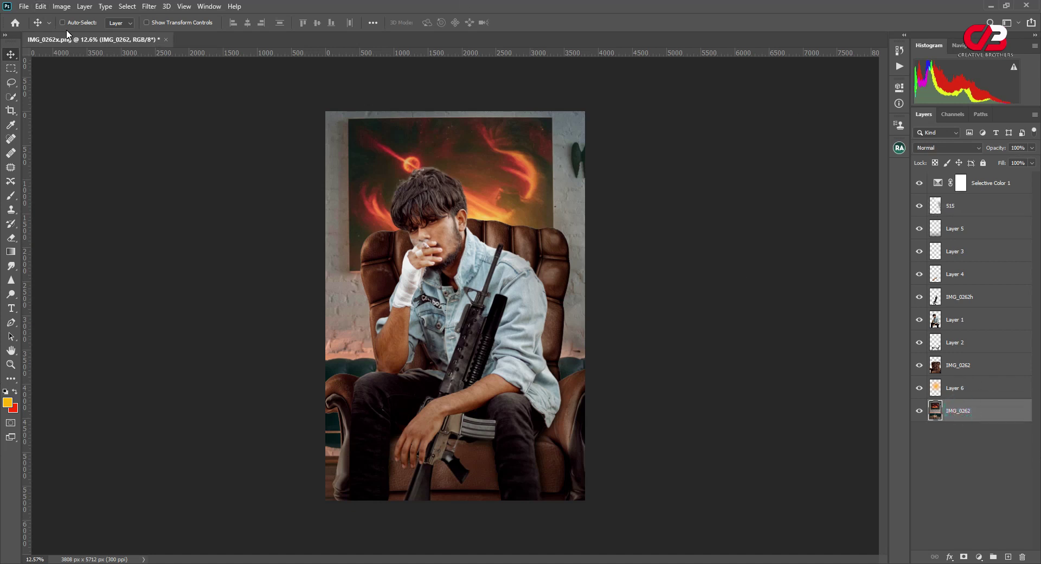
# Step: Apply a Gaussian Blur of about 1.9 px to the background, then compare with Selective Color toggled
pyautogui.click(147, 6)
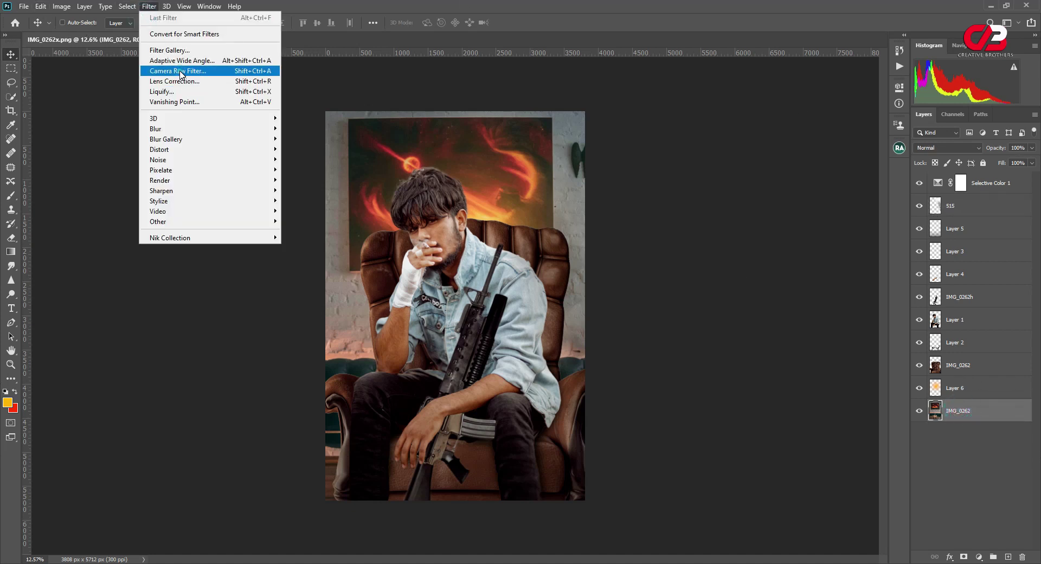
pyautogui.moveTo(156, 128)
pyautogui.click(310, 169)
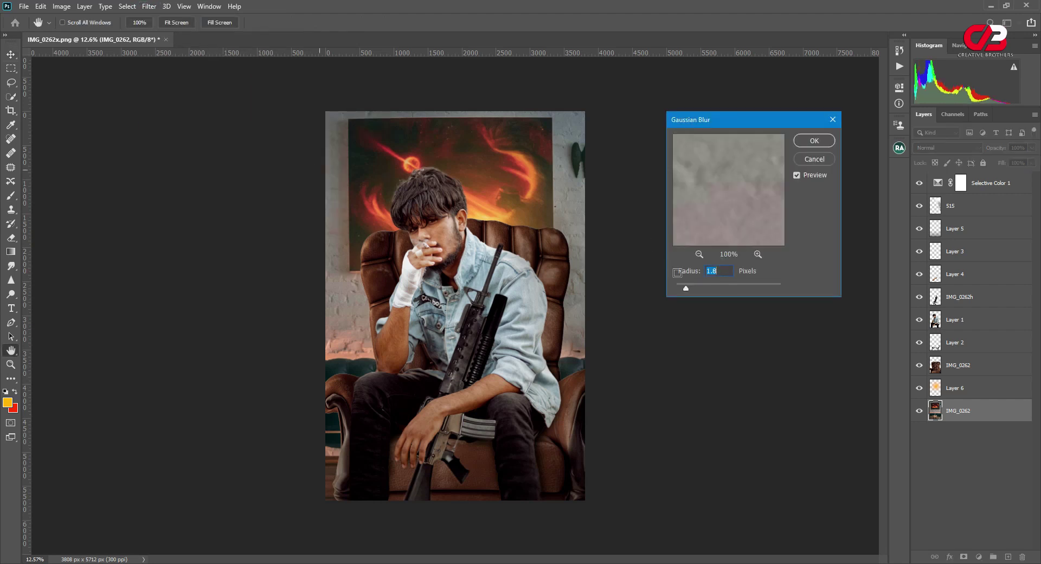
pyautogui.click(695, 285)
pyautogui.click(715, 285)
pyautogui.click(720, 285)
pyautogui.click(686, 285)
pyautogui.click(811, 142)
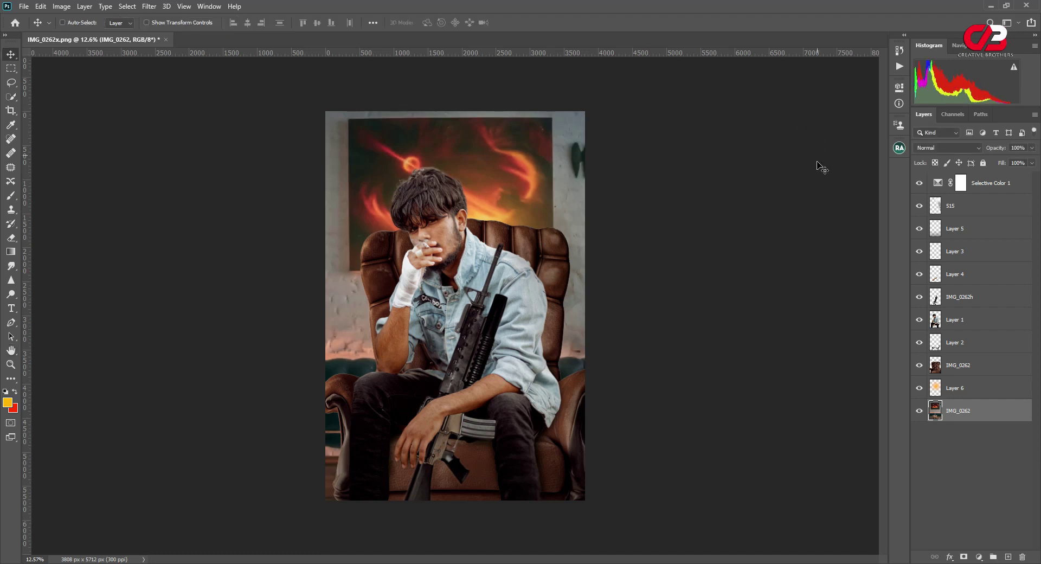
pyautogui.click(996, 187)
pyautogui.click(918, 183)
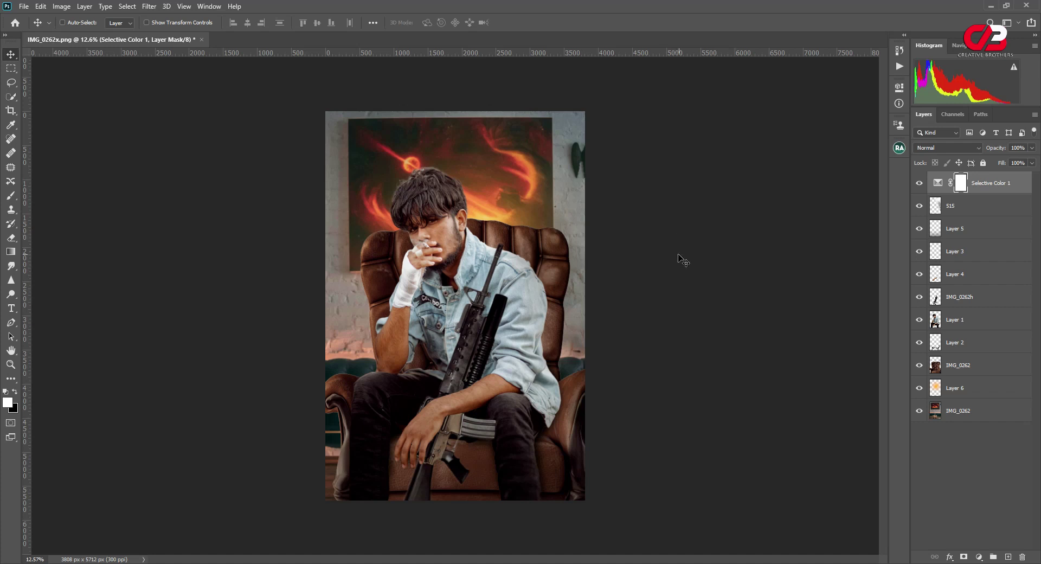
# Step: Stamp visible layers into Layer 7, duplicate it, hide the original, and open Camera Raw Filter
pyautogui.scroll(3, 434, 200)
pyautogui.scroll(-3, 434, 200)
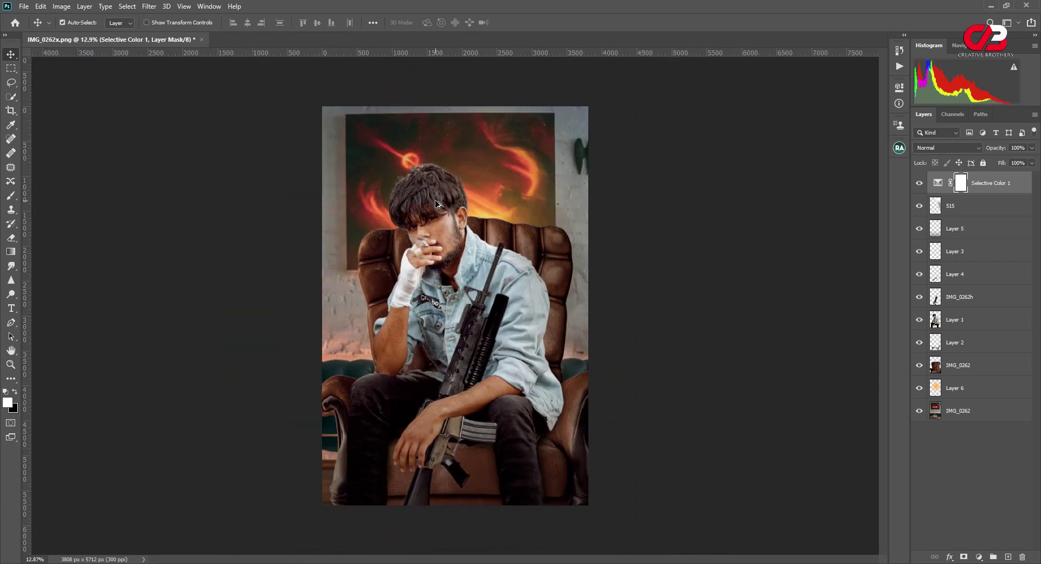
pyautogui.click(1008, 557)
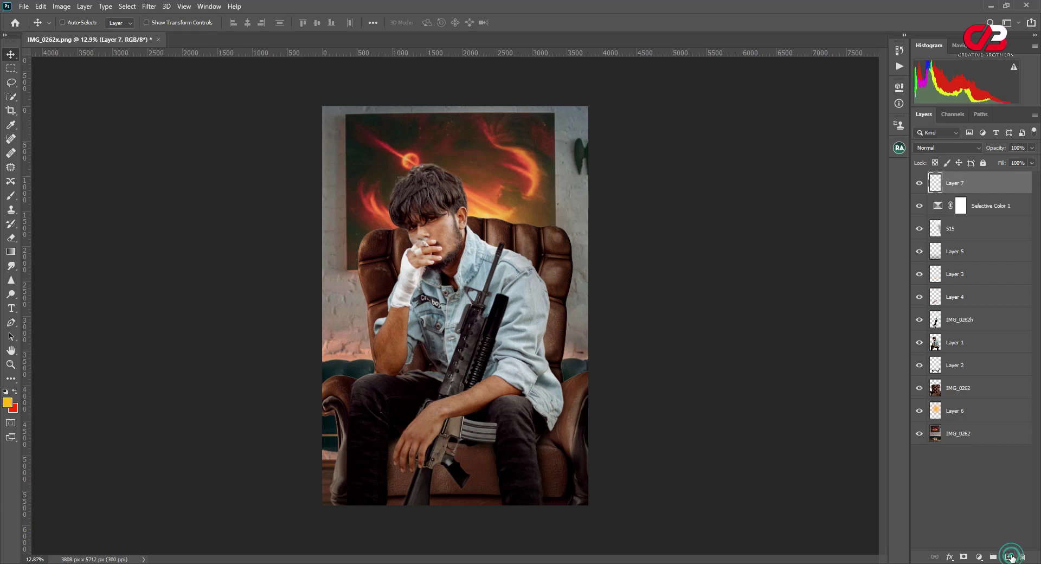
pyautogui.hotkey('ctrl', 'shift', 'alt', 'e')
pyautogui.hotkey('ctrl', 'j')
pyautogui.click(918, 205)
pyautogui.click(149, 6)
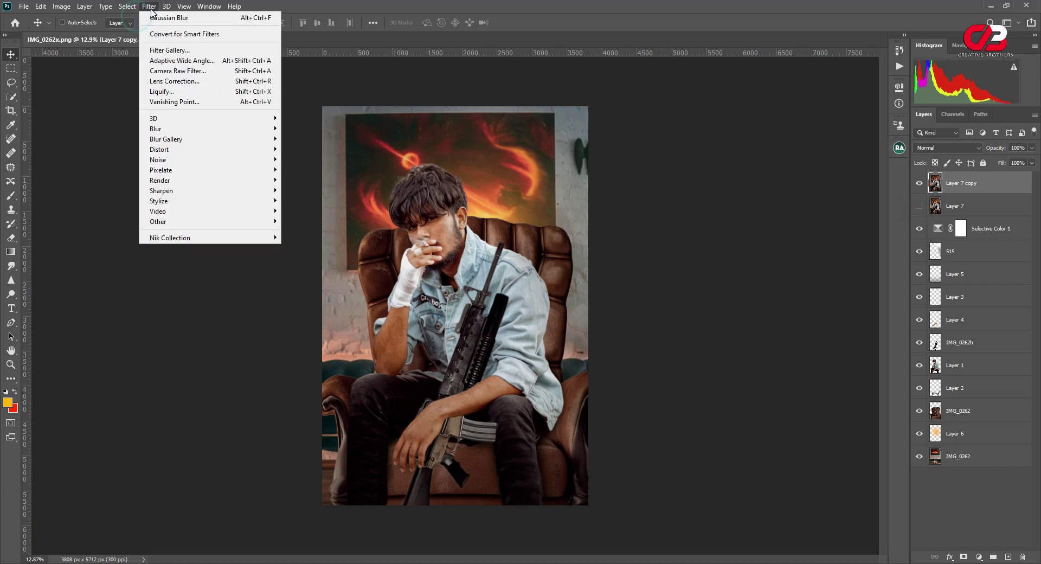
pyautogui.click(175, 68)
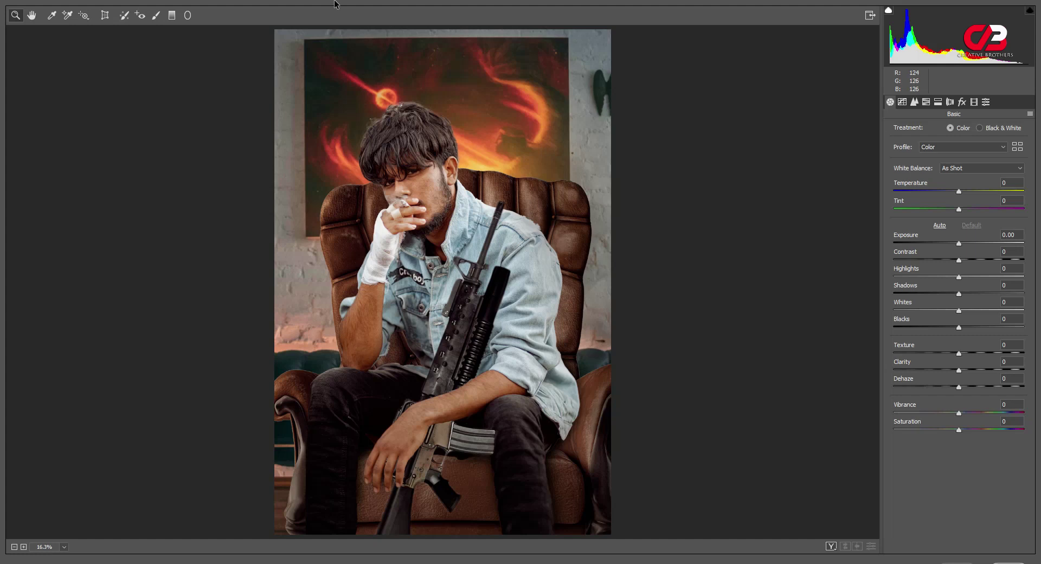
# Step: Add a widened radial filter around the man (Exposure -1.25, Blacks +47, effect outside) and apply
pyautogui.click(187, 18)
pyautogui.moveTo(402, 209); pyautogui.dragTo(542, 417)
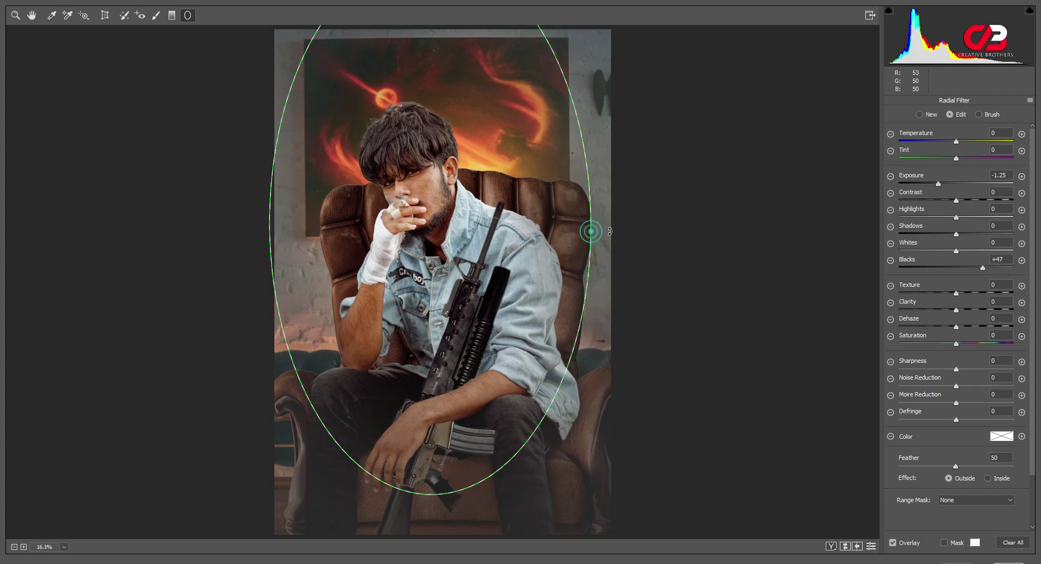
pyautogui.moveTo(592, 232); pyautogui.dragTo(608, 221)
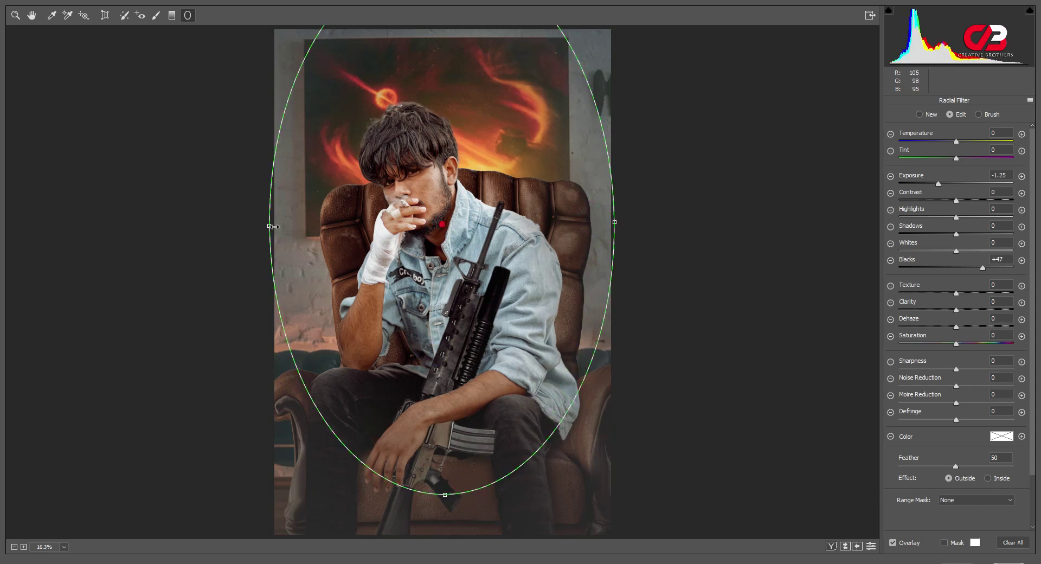
pyautogui.moveTo(270, 224); pyautogui.dragTo(249, 225)
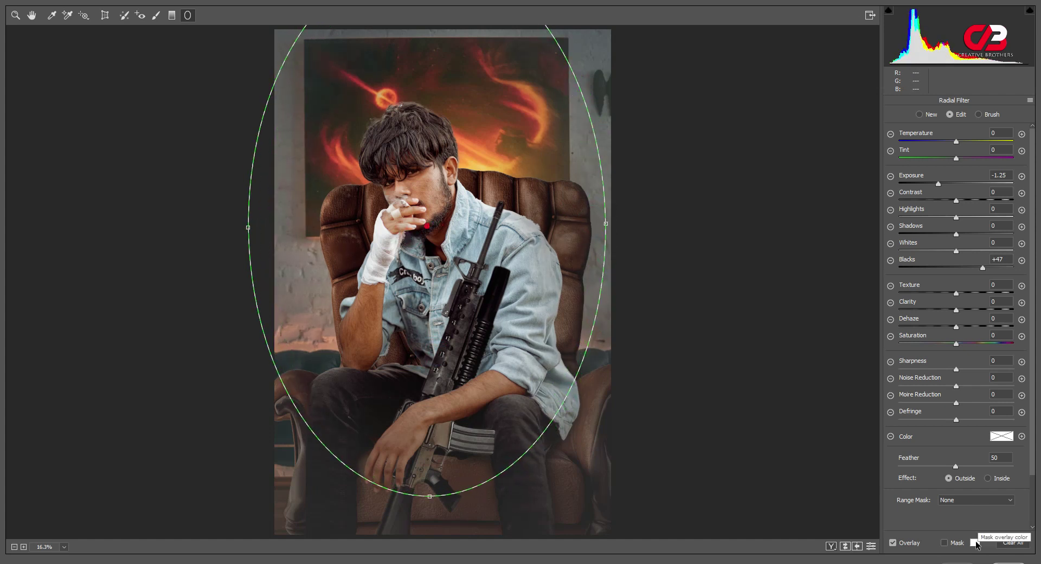
pyautogui.click(1008, 561)
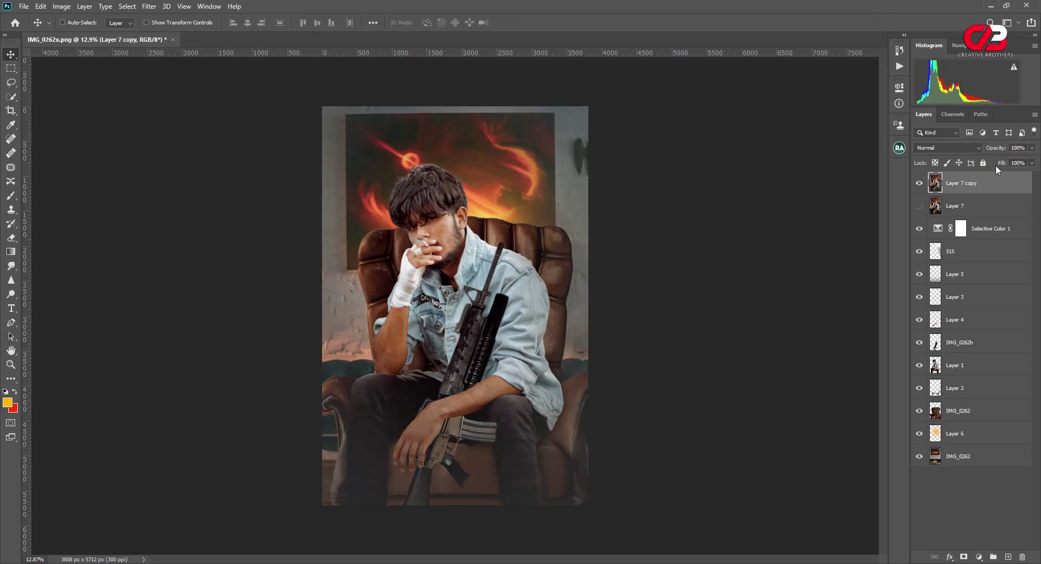
# Step: Set the vignette to 74% opacity, merge it with Layer 7, then duplicate and hide the merged layer
pyautogui.moveTo(997, 148)
pyautogui.mouseDown()
pyautogui.moveTo(987, 149)
pyautogui.moveTo(1037, 157)
pyautogui.mouseUp()
pyautogui.keyDown('ctrl'); pyautogui.click(958, 204); pyautogui.keyUp('ctrl')
pyautogui.rightClick(958, 205)
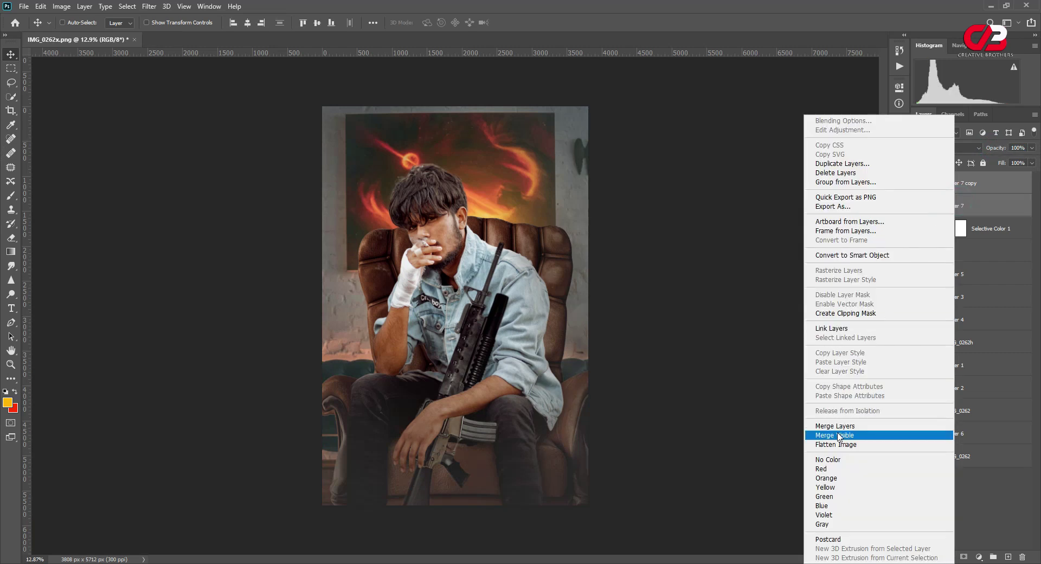
pyautogui.click(839, 427)
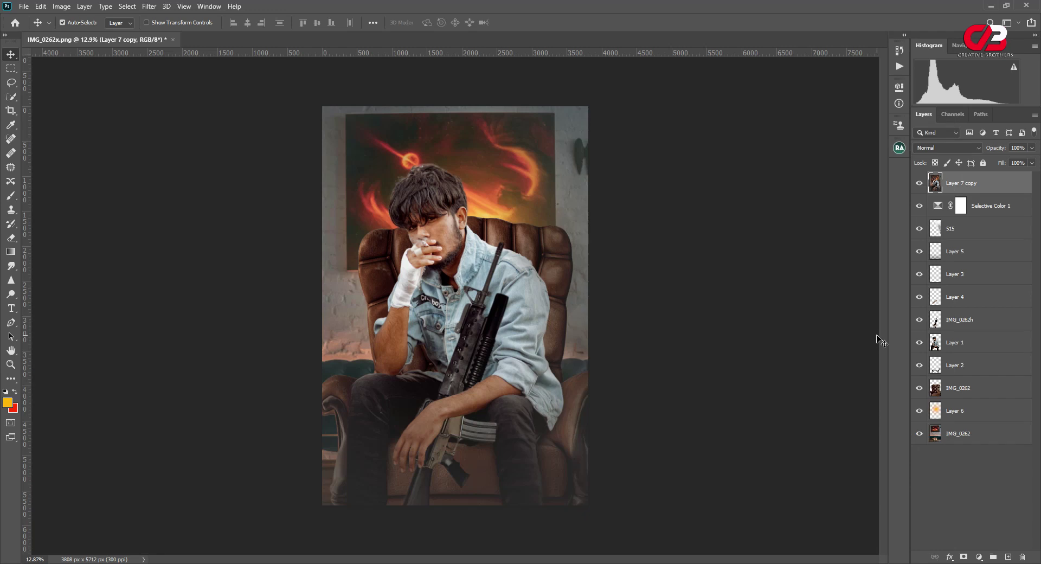
pyautogui.hotkey('ctrl', 'j')
pyautogui.click(918, 205)
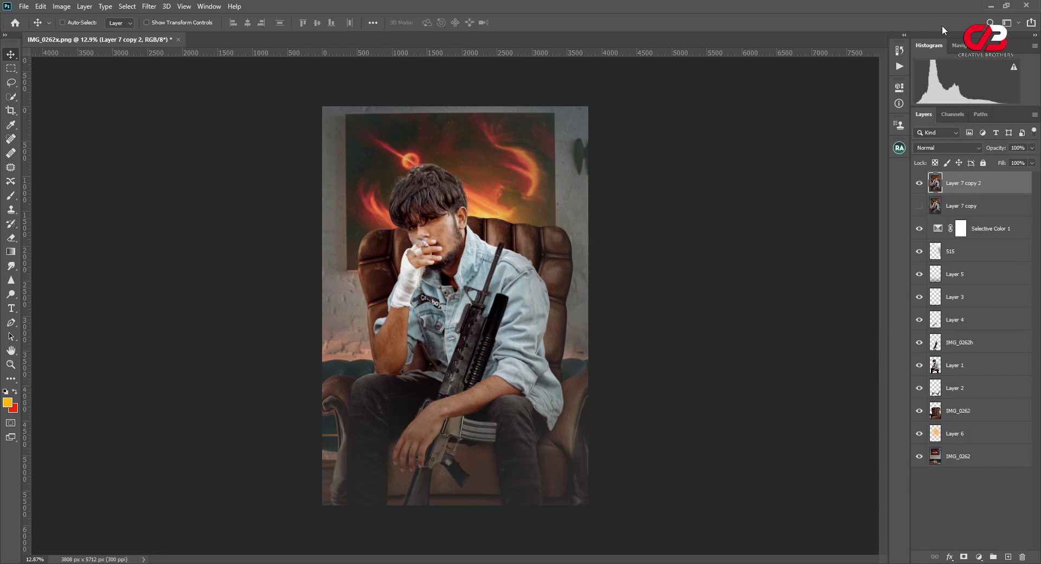
# Step: Minimize Photoshop and drag image 32 from the folder toward the poster
pyautogui.click(988, 6)
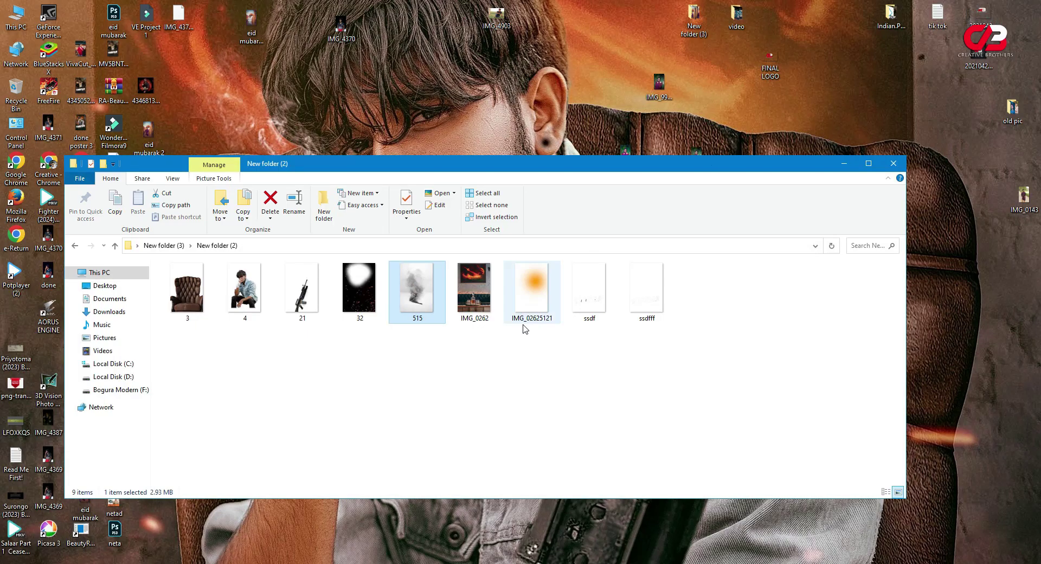
pyautogui.click(591, 298)
pyautogui.moveTo(378, 309); pyautogui.dragTo(239, 545)
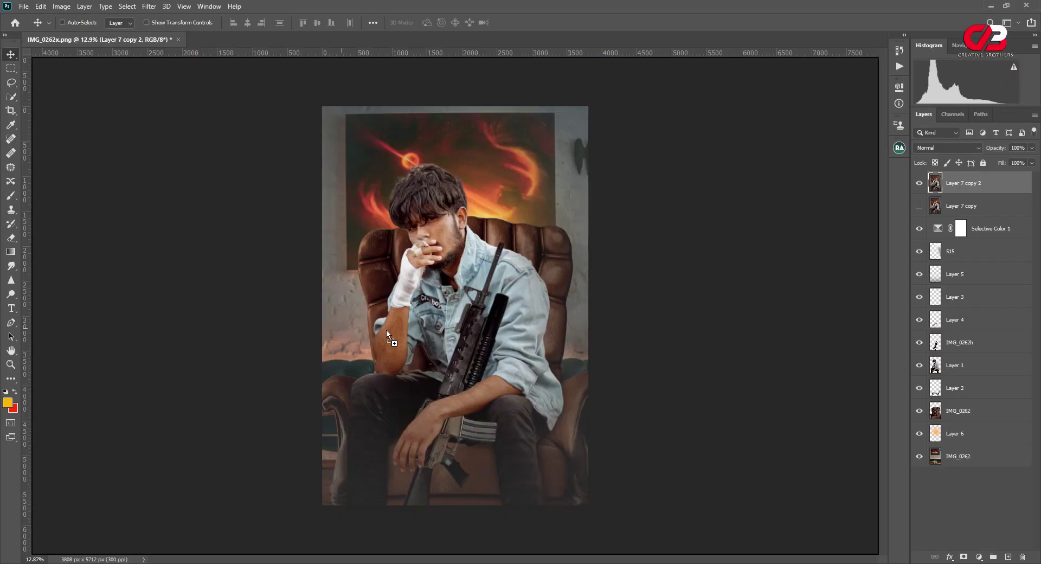
# Step: Place sparks image 32 on the poster in Screen mode and compare it hidden and shown
pyautogui.moveTo(238, 545); pyautogui.dragTo(457, 336)
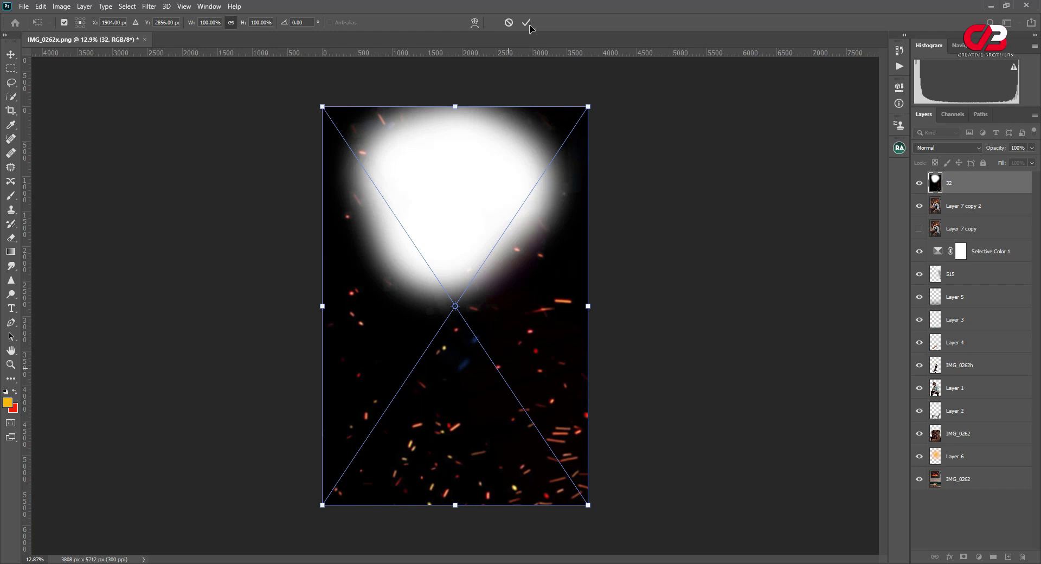
pyautogui.click(525, 23)
pyautogui.click(933, 147)
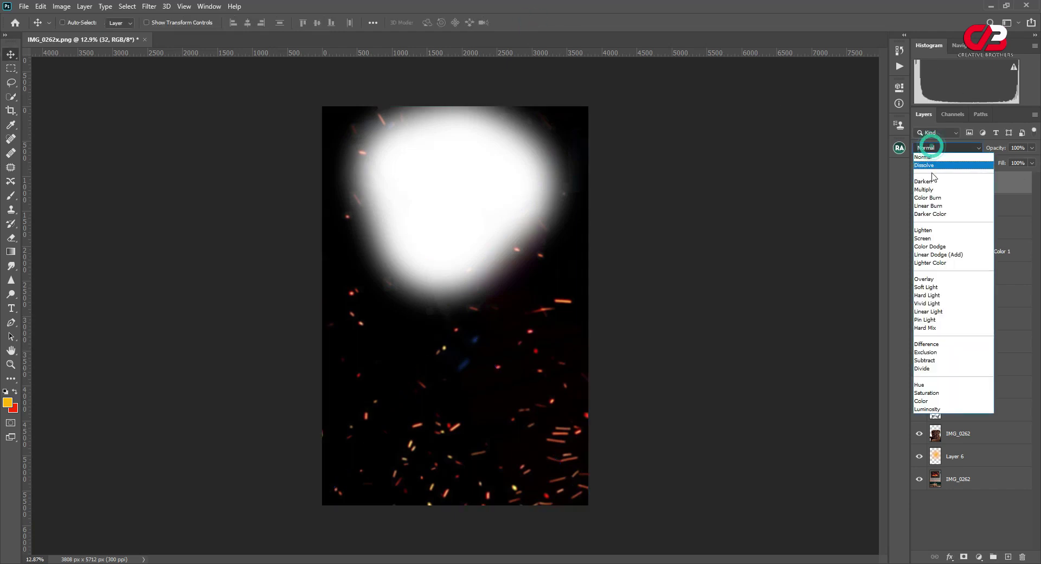
pyautogui.click(924, 238)
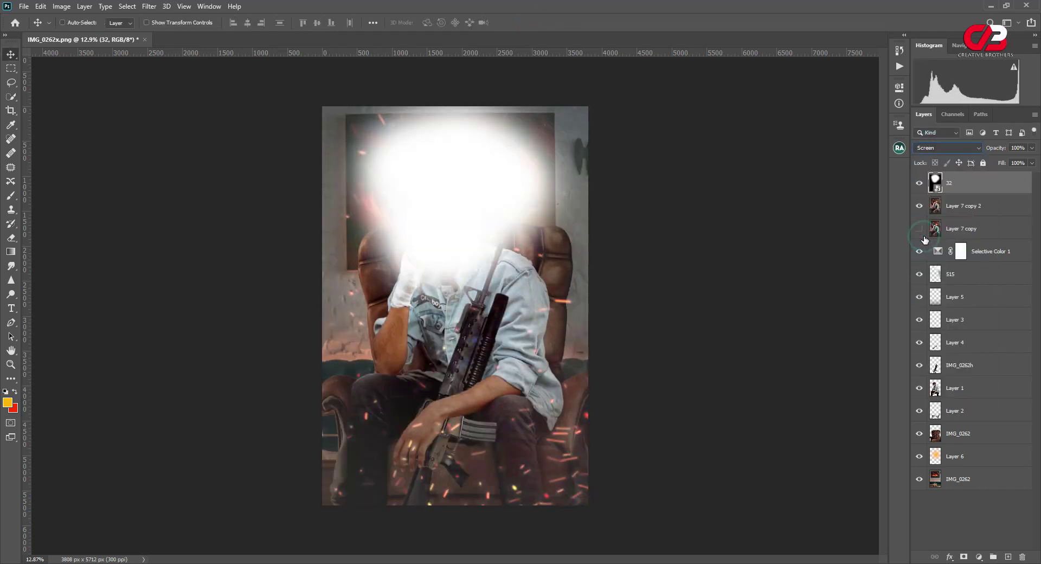
pyautogui.click(919, 183)
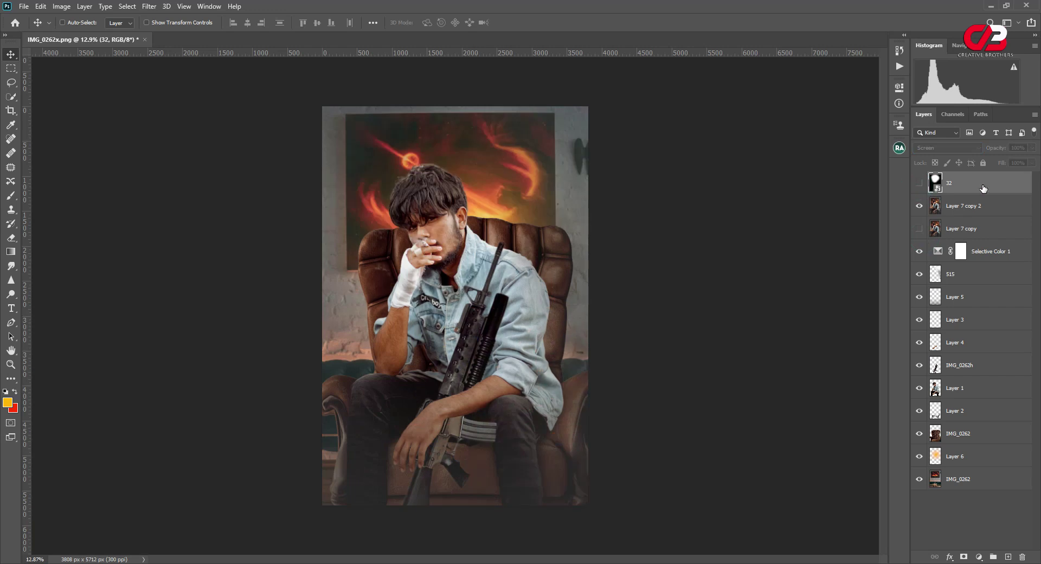
pyautogui.moveTo(983, 188); pyautogui.dragTo(990, 190)
pyautogui.click(918, 183)
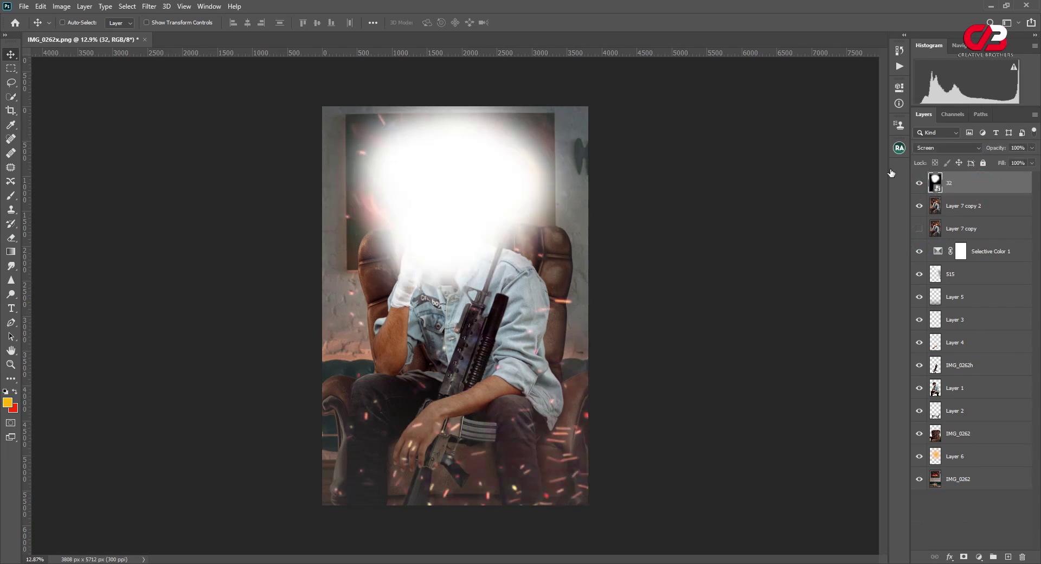
# Step: Rasterize layer 32 and erase its white glow over the man's face with a large eraser
pyautogui.click(11, 237)
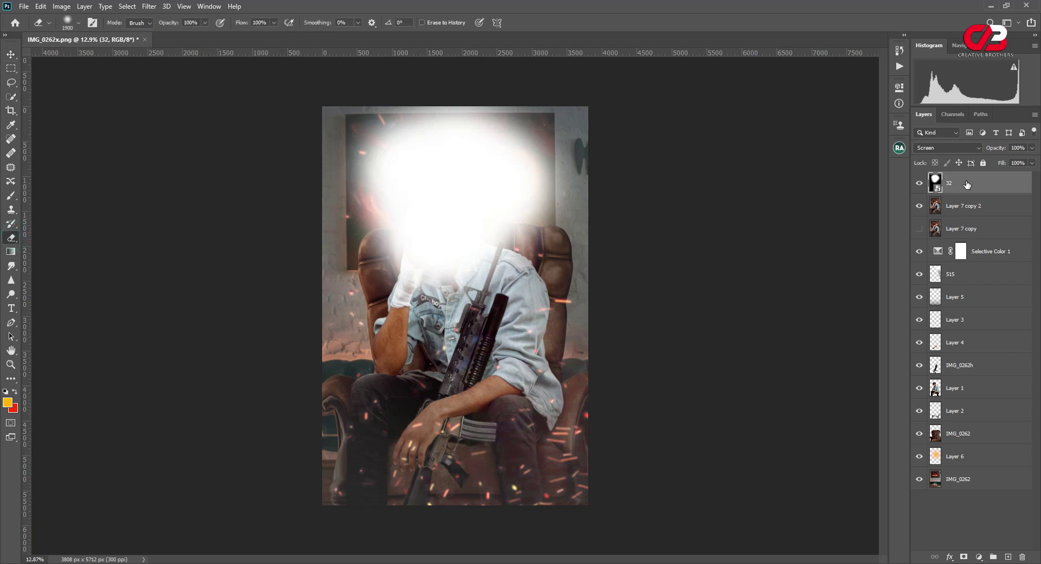
pyautogui.rightClick(966, 184)
pyautogui.click(850, 295)
pyautogui.press(']')
pyautogui.press(']')
pyautogui.press(']')
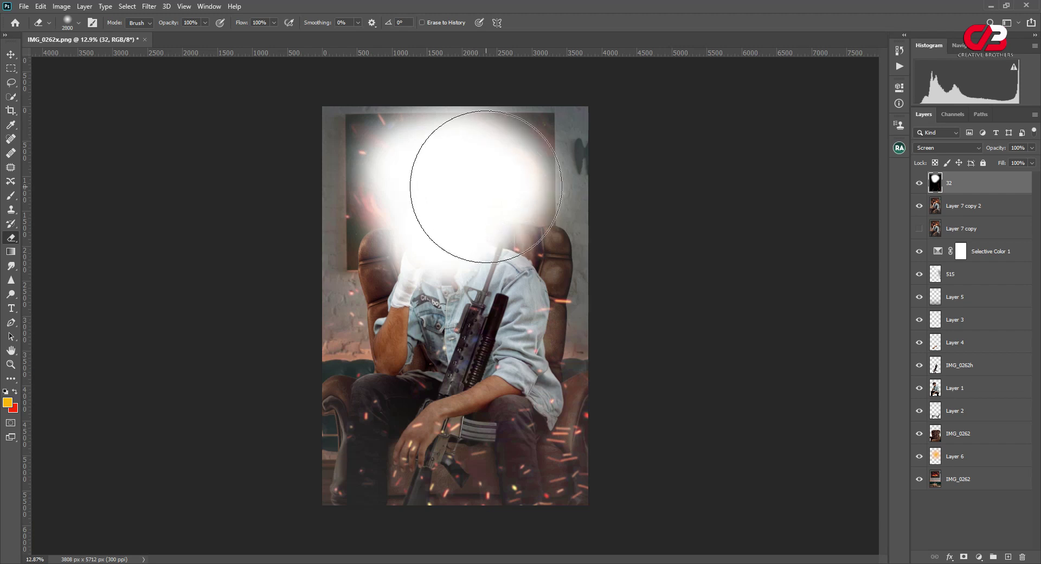
pyautogui.press(']')
pyautogui.press(']')
pyautogui.press(']')
pyautogui.moveTo(441, 163)
pyautogui.mouseDown()
pyautogui.moveTo(432, 257)
pyautogui.moveTo(488, 282)
pyautogui.mouseUp()
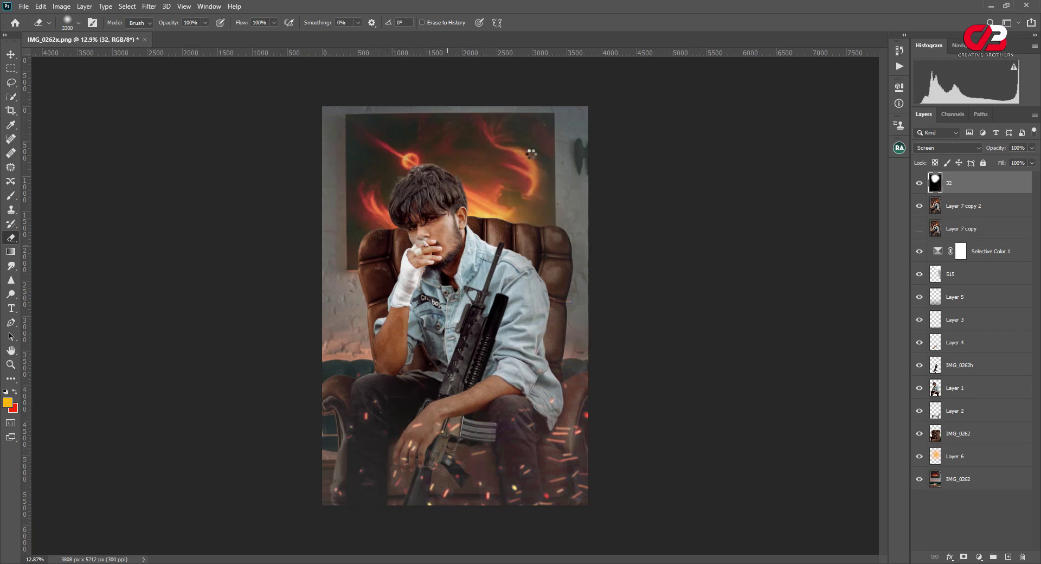
pyautogui.click(464, 311)
# Step: Move Selective Color 1 to the top of the stack and hide Layer 7 copy
pyautogui.click(11, 55)
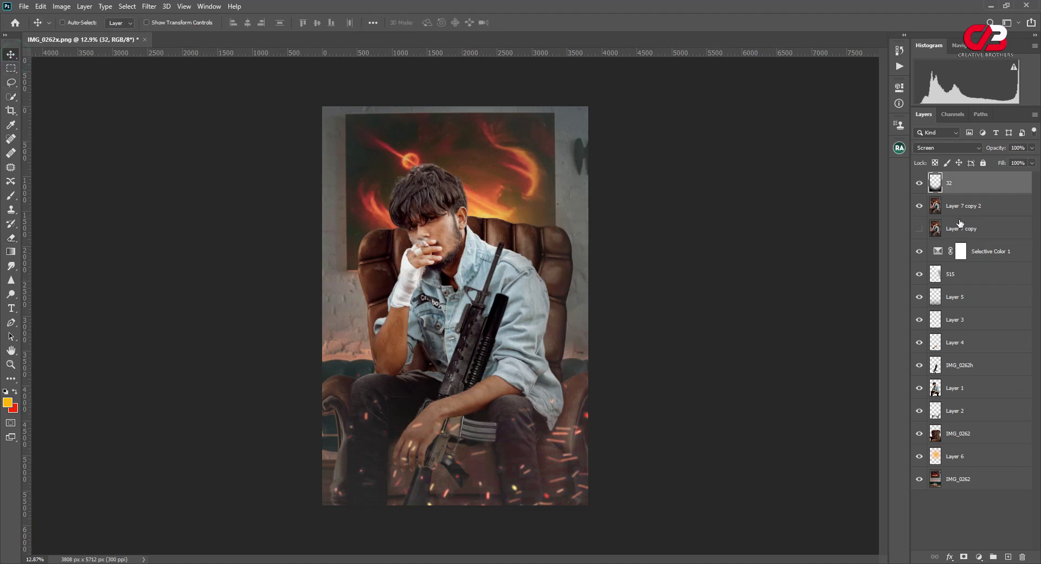
pyautogui.press('ctrl')
pyautogui.moveTo(998, 252); pyautogui.dragTo(989, 177)
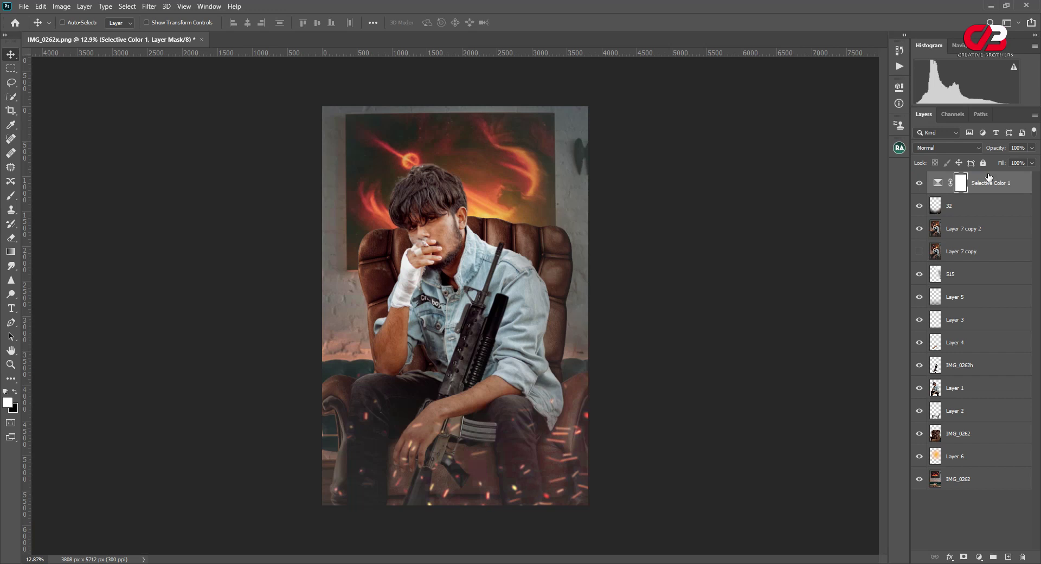
pyautogui.click(919, 183)
pyautogui.scroll(-1, 424, 248)
pyautogui.click(919, 251)
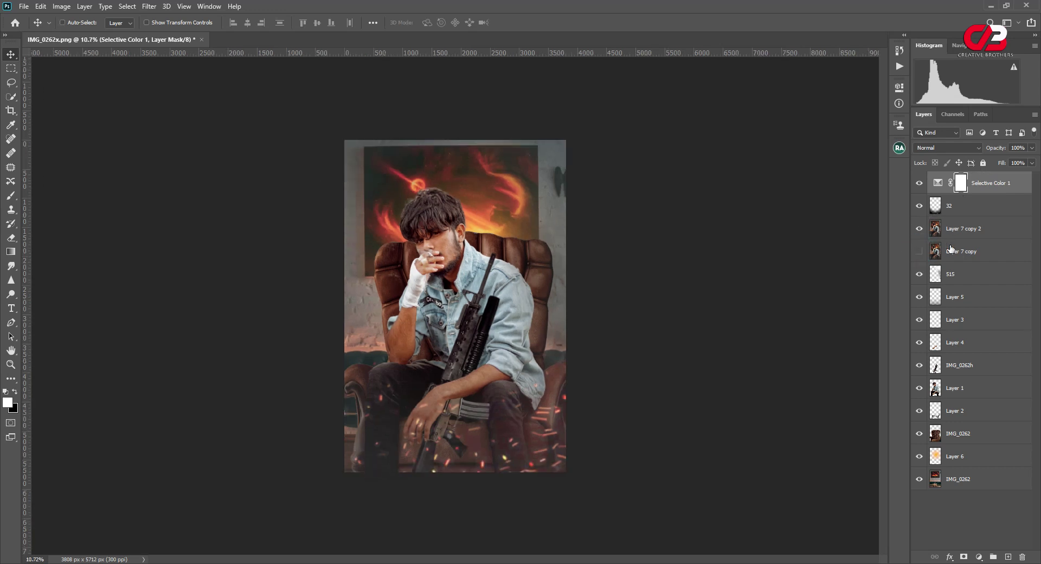
# Step: In Selective Color, adjust the Reds: Yellow 0, less Cyan, and tweak Magenta
pyautogui.doubleClick(934, 185)
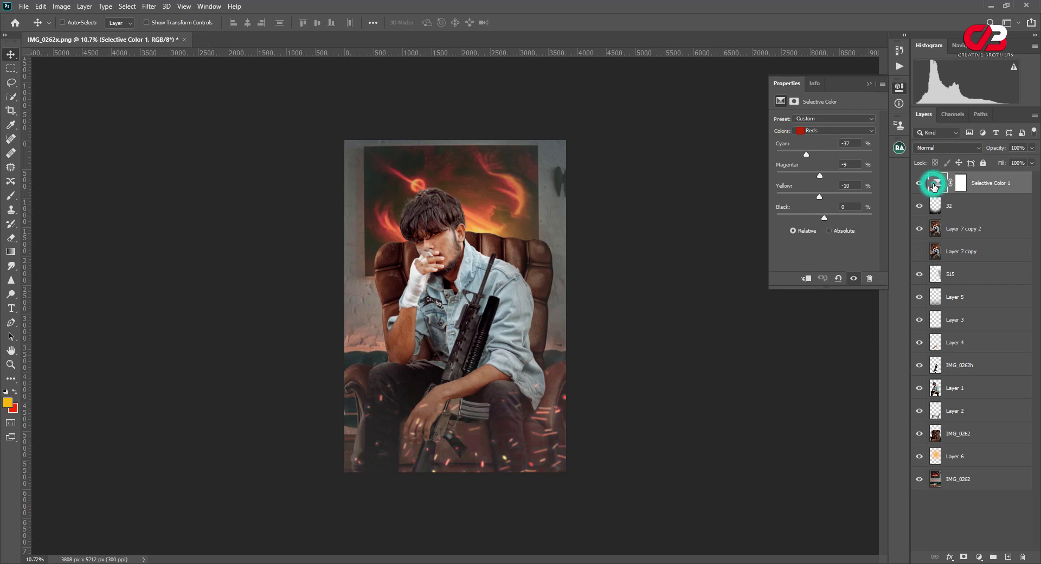
pyautogui.click(819, 179)
pyautogui.doubleClick(851, 186)
pyautogui.write('0')
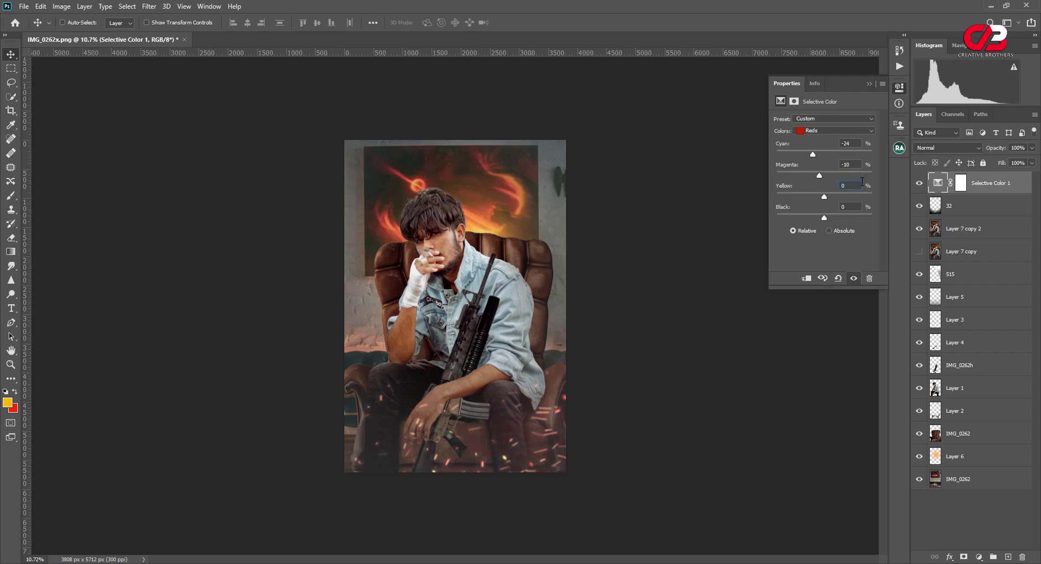
pyautogui.moveTo(816, 154)
pyautogui.mouseDown()
pyautogui.moveTo(807, 156)
pyautogui.moveTo(828, 170)
pyautogui.mouseUp()
pyautogui.click(825, 157)
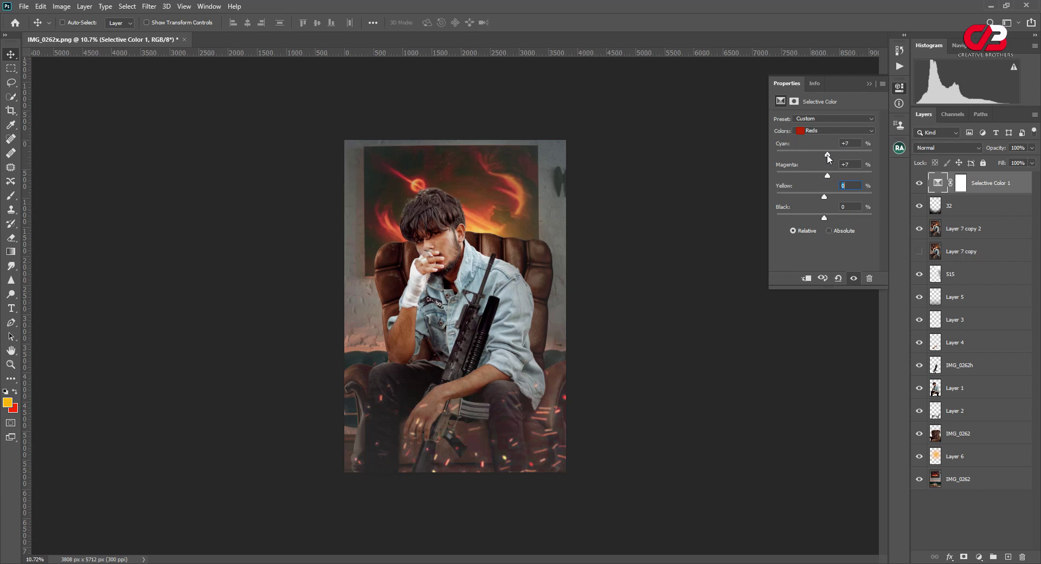
# Step: Reduce Cyan in the Neutrals and Blacks and adjust the Blacks' Black amount
pyautogui.click(815, 130)
pyautogui.click(813, 200)
pyautogui.moveTo(821, 155); pyautogui.dragTo(813, 156)
pyautogui.moveTo(816, 152); pyautogui.dragTo(823, 198)
pyautogui.click(811, 131)
pyautogui.click(818, 212)
pyautogui.moveTo(824, 155); pyautogui.dragTo(826, 197)
pyautogui.click(824, 218)
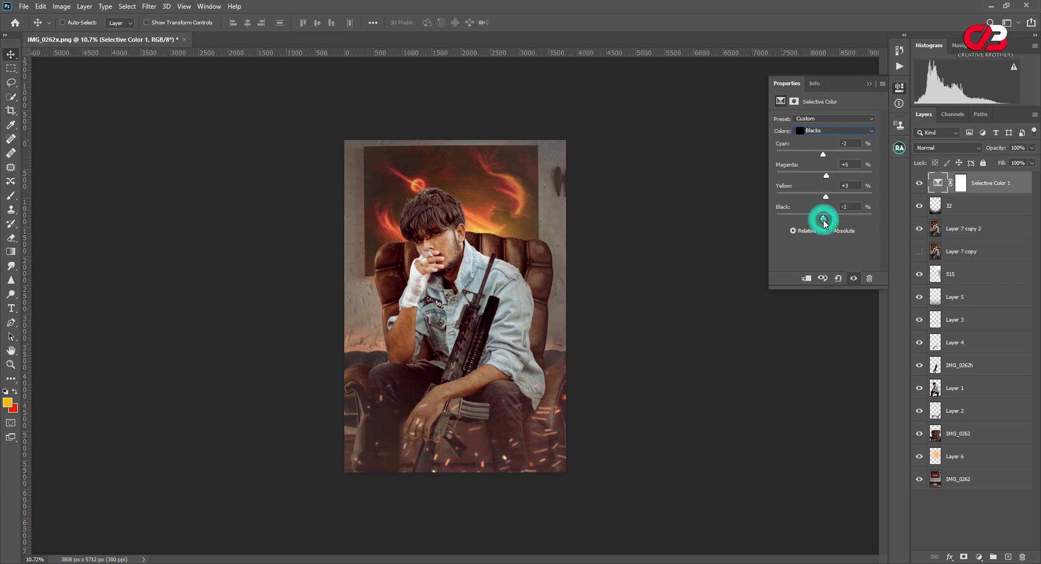
pyautogui.click(869, 83)
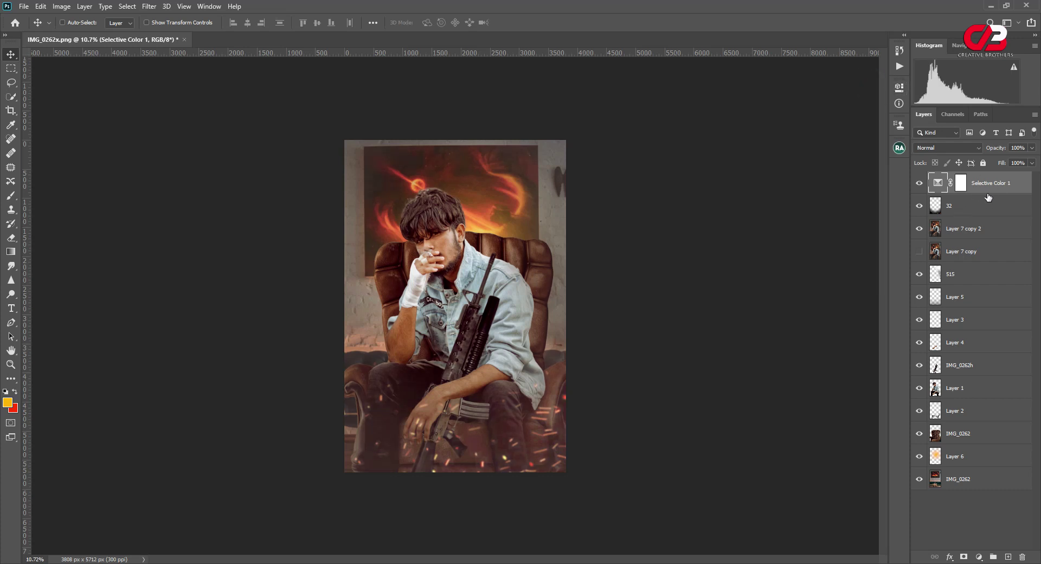
# Step: Flatten the poster into one image, discarding hidden layers, and duplicate it as Layer 1
pyautogui.click(958, 226)
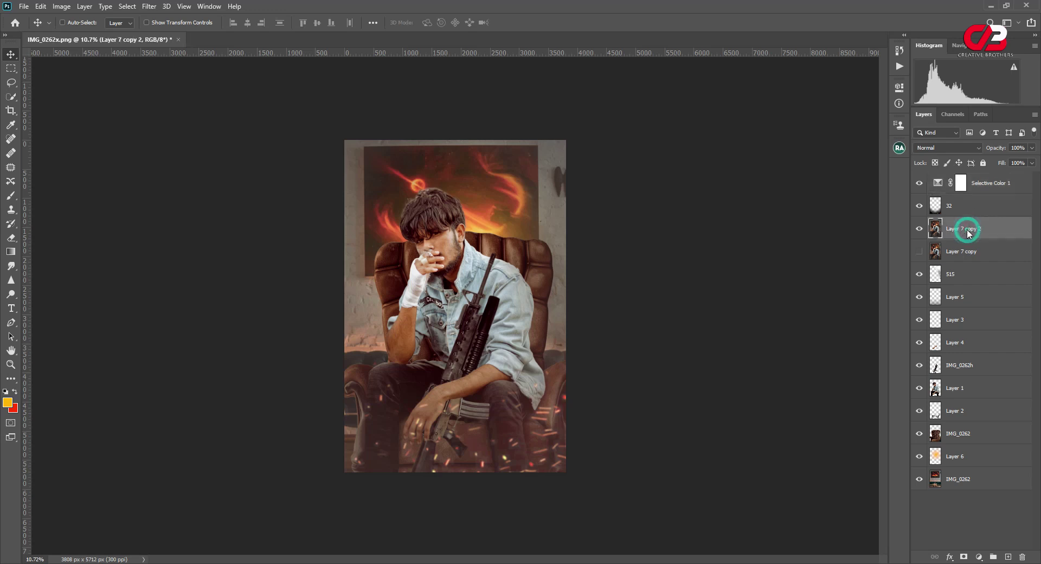
pyautogui.rightClick(957, 226)
pyautogui.click(855, 440)
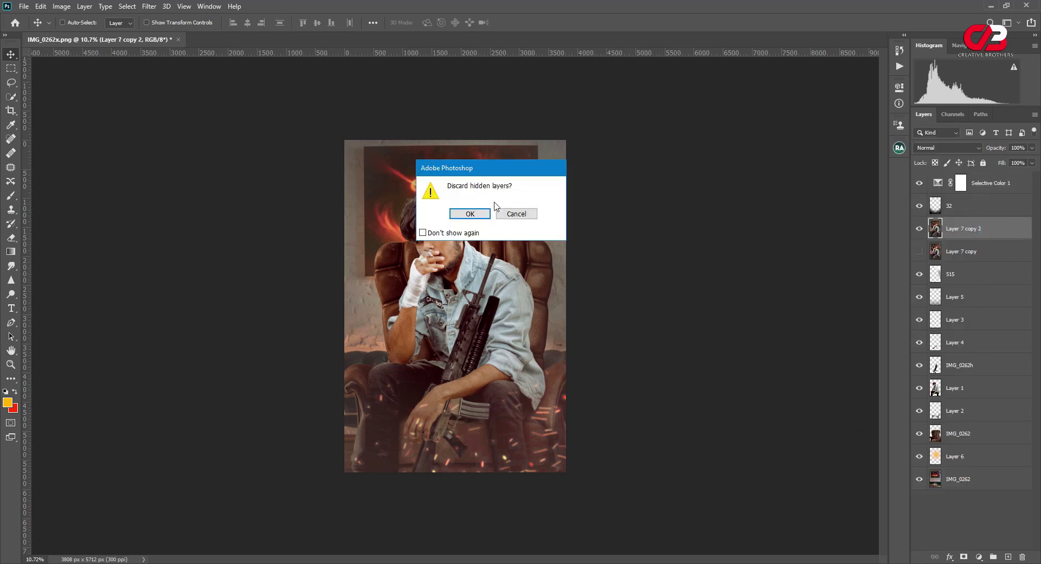
pyautogui.click(469, 213)
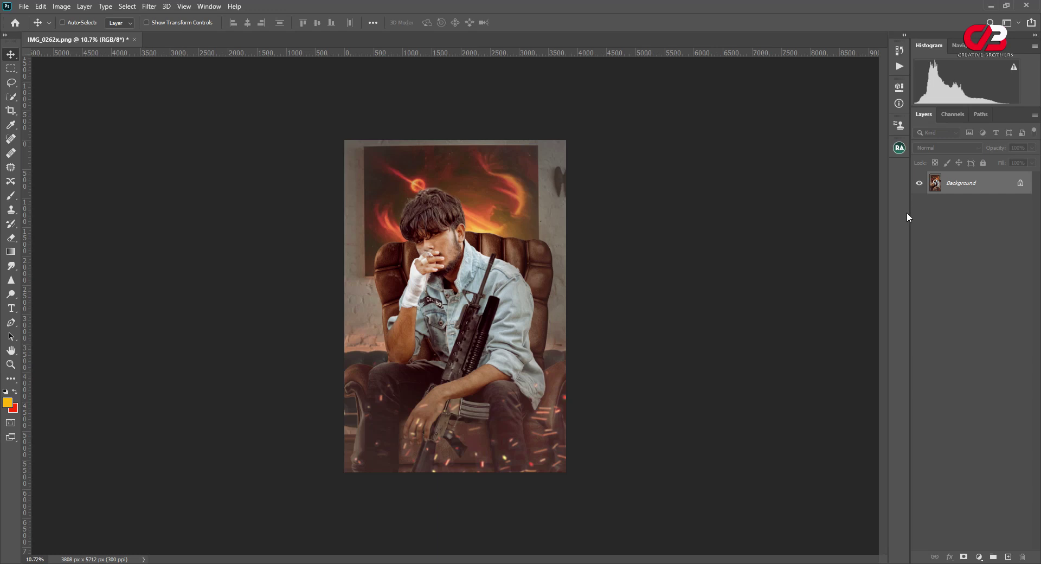
pyautogui.hotkey('ctrl', 'j')
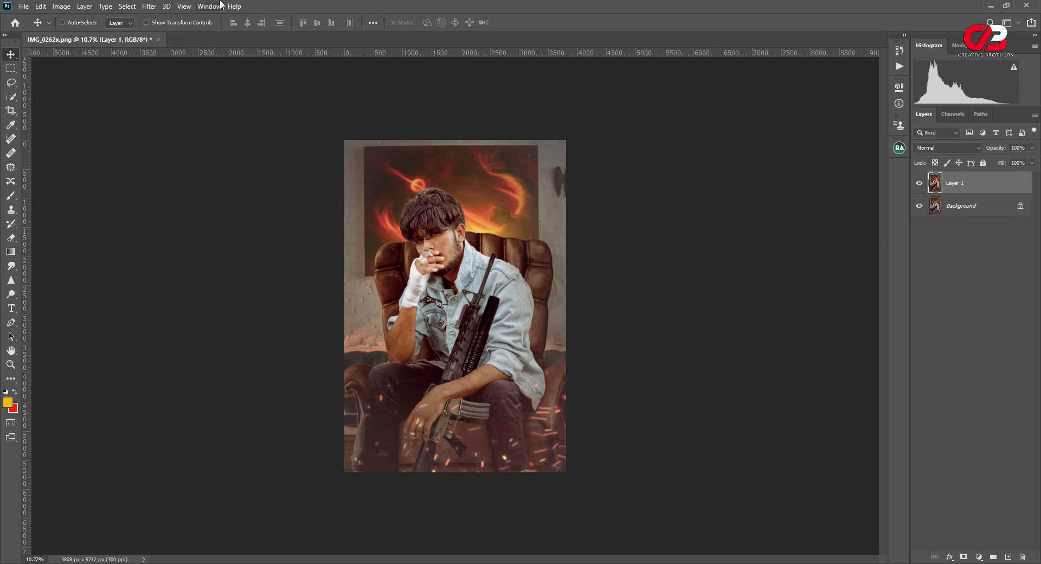
# Step: Darken the edges with a Camera Raw radial oval around the man, lowering Exposure and Blacks
pyautogui.click(157, 7)
pyautogui.click(167, 72)
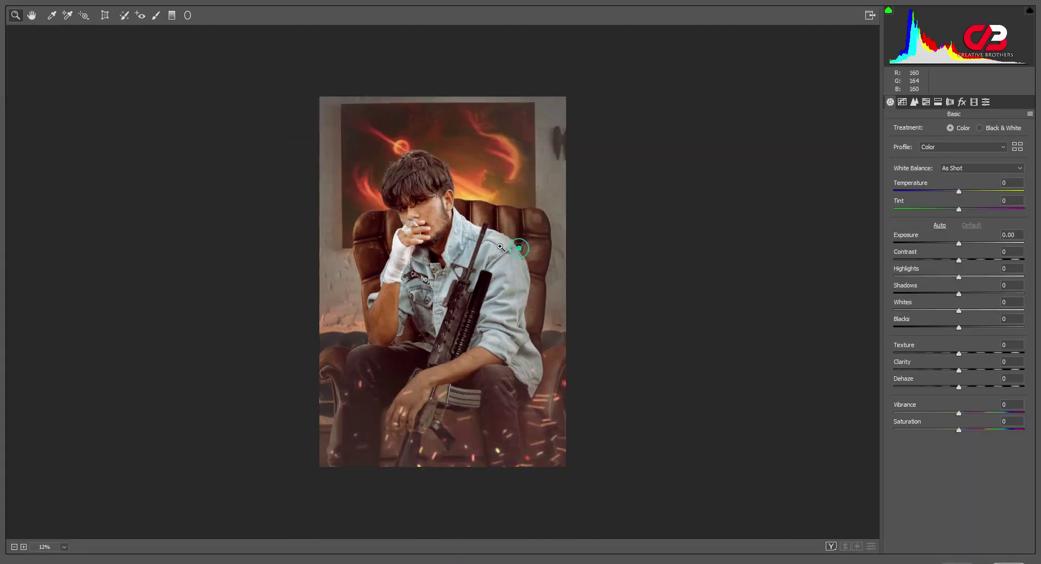
pyautogui.click(187, 15)
pyautogui.moveTo(431, 193); pyautogui.dragTo(520, 337)
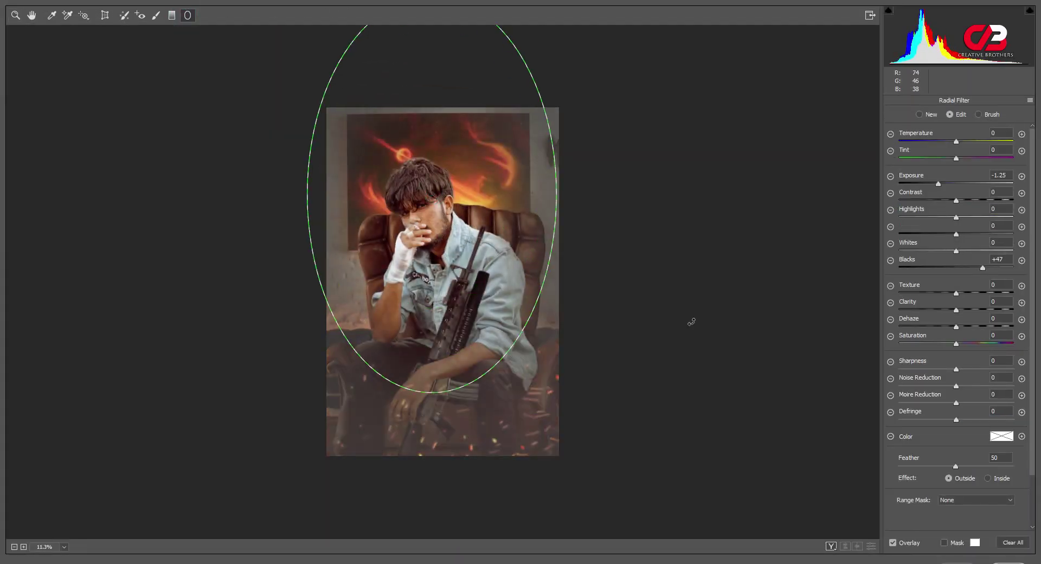
pyautogui.click(966, 263)
pyautogui.moveTo(936, 183); pyautogui.dragTo(932, 183)
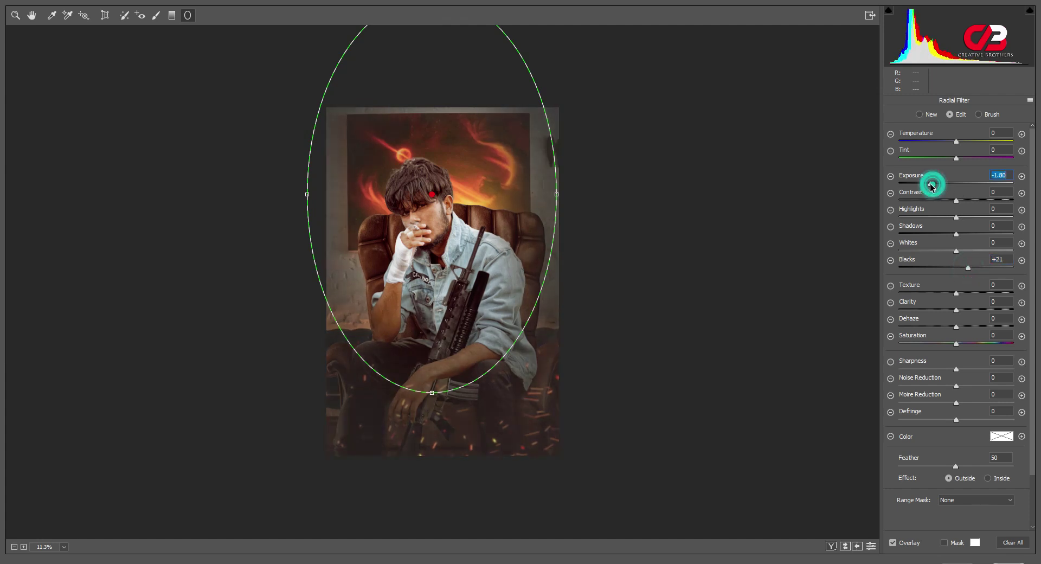
pyautogui.moveTo(451, 241); pyautogui.dragTo(451, 264)
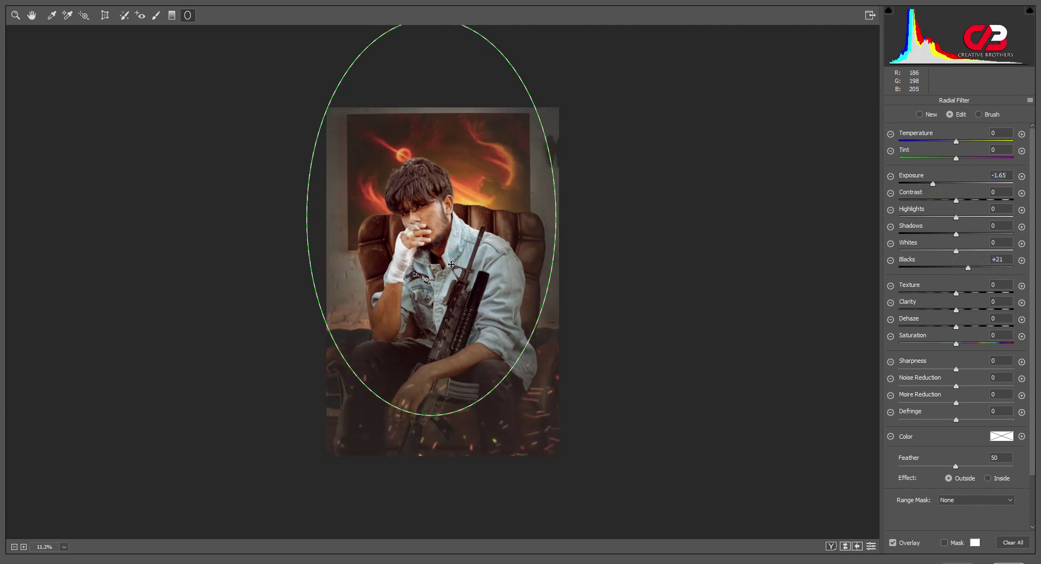
pyautogui.moveTo(561, 227); pyautogui.dragTo(569, 227)
pyautogui.moveTo(431, 217); pyautogui.dragTo(436, 229)
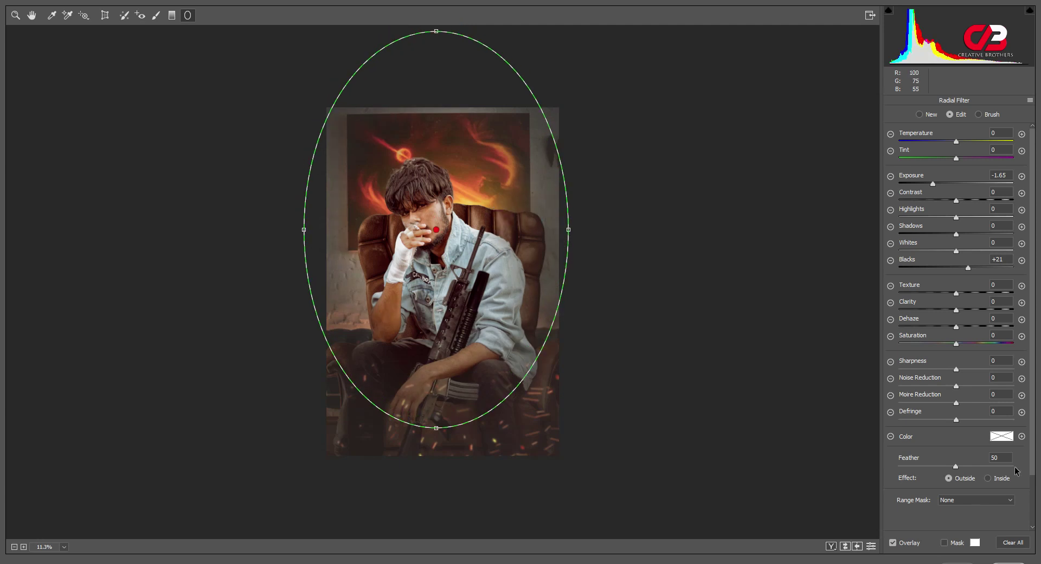
pyautogui.click(1012, 554)
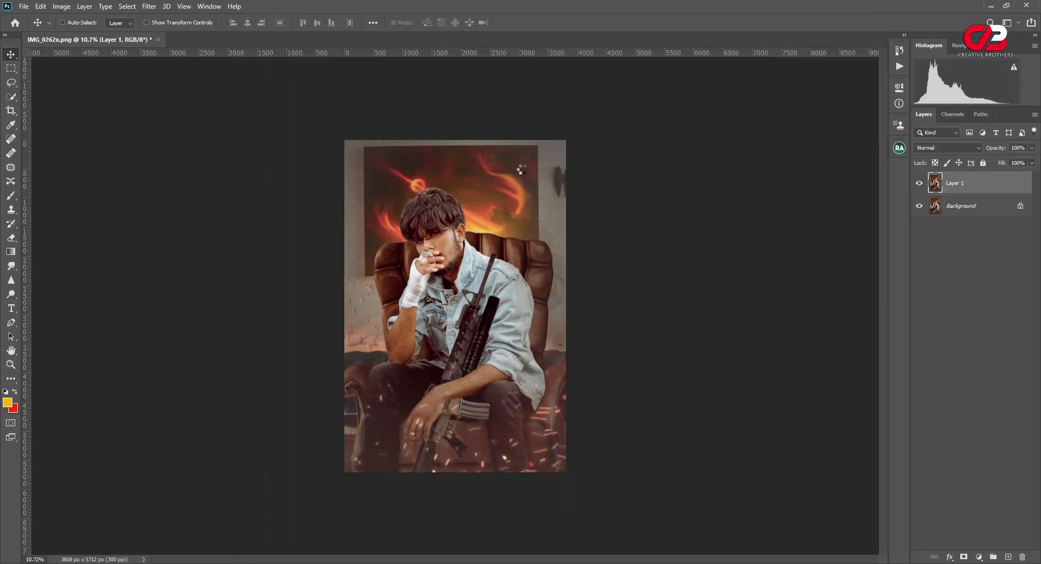
# Step: Run frequency separation on a Layer 1 copy with High Pass 2.5 and Gaussian Blur 1.9
pyautogui.hotkey('ctrl', 'j')
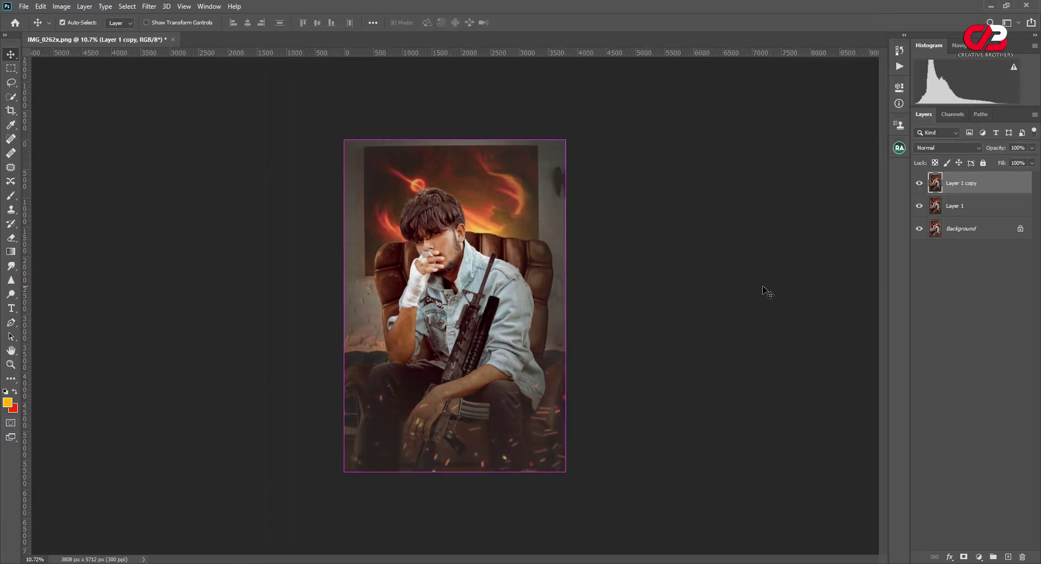
pyautogui.click(899, 149)
pyautogui.click(863, 259)
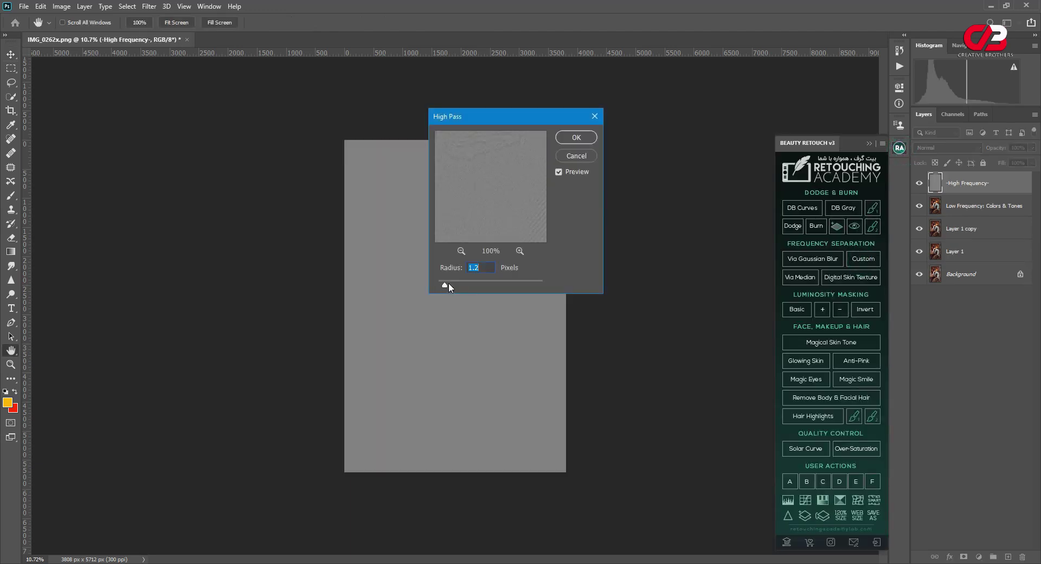
pyautogui.moveTo(450, 282); pyautogui.dragTo(452, 280)
pyautogui.click(573, 133)
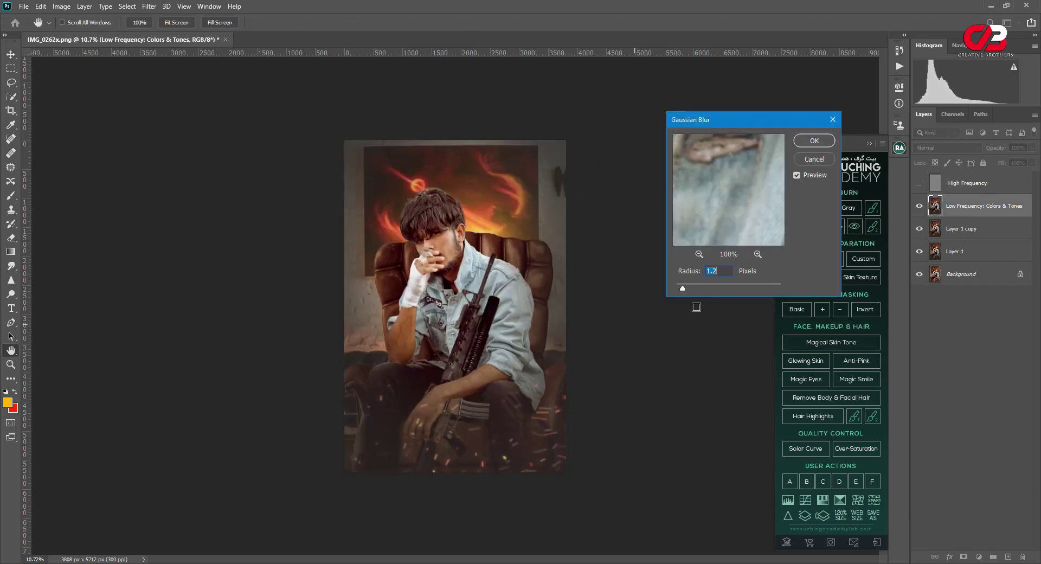
pyautogui.moveTo(688, 290); pyautogui.dragTo(692, 291)
pyautogui.click(804, 143)
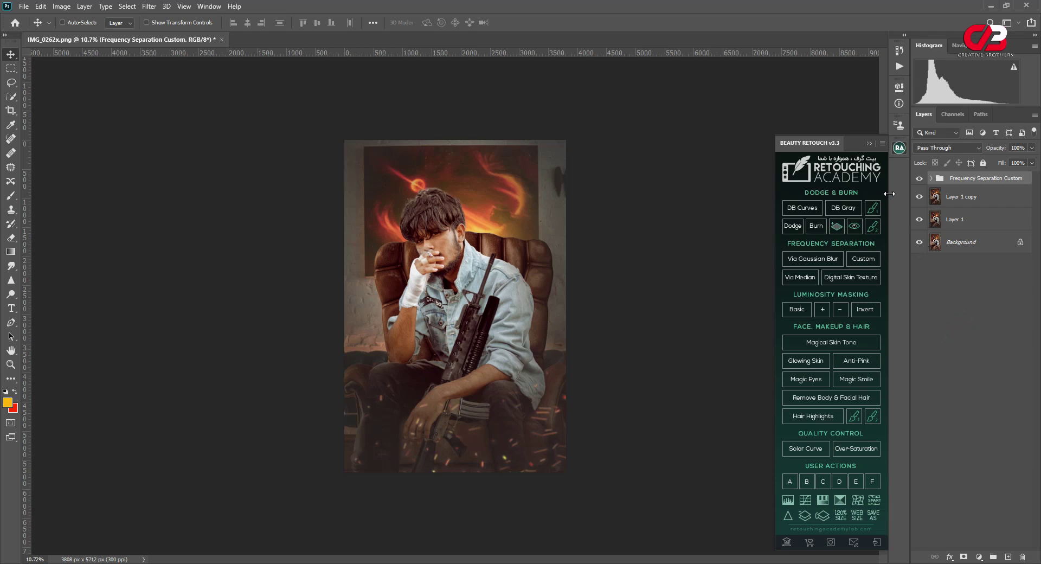
pyautogui.click(869, 143)
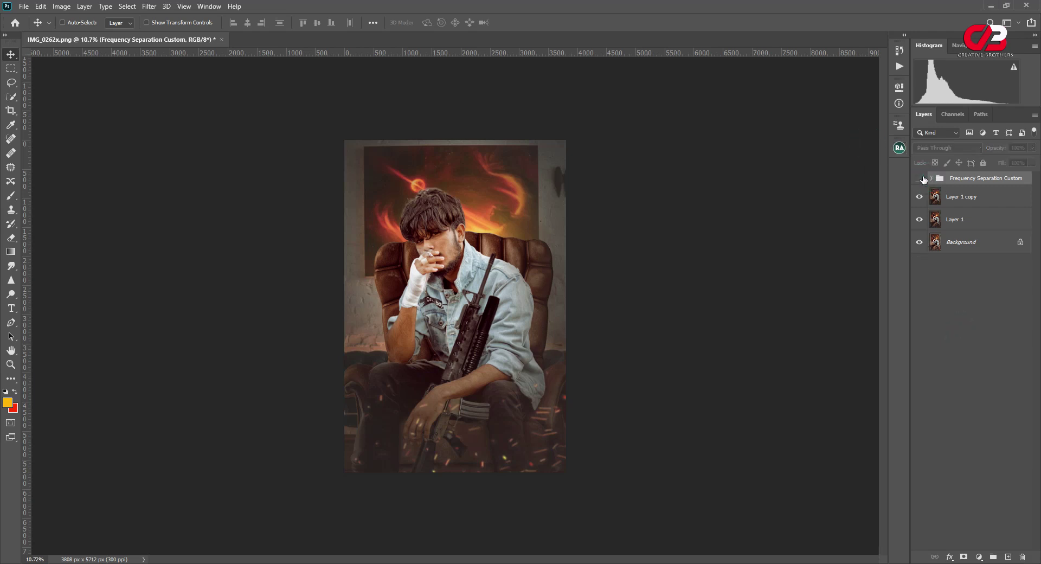
pyautogui.click(931, 182)
# Step: Reveal the separation sub-layers and choose the Mixer Brush, sized for skin blending
pyautogui.click(976, 266)
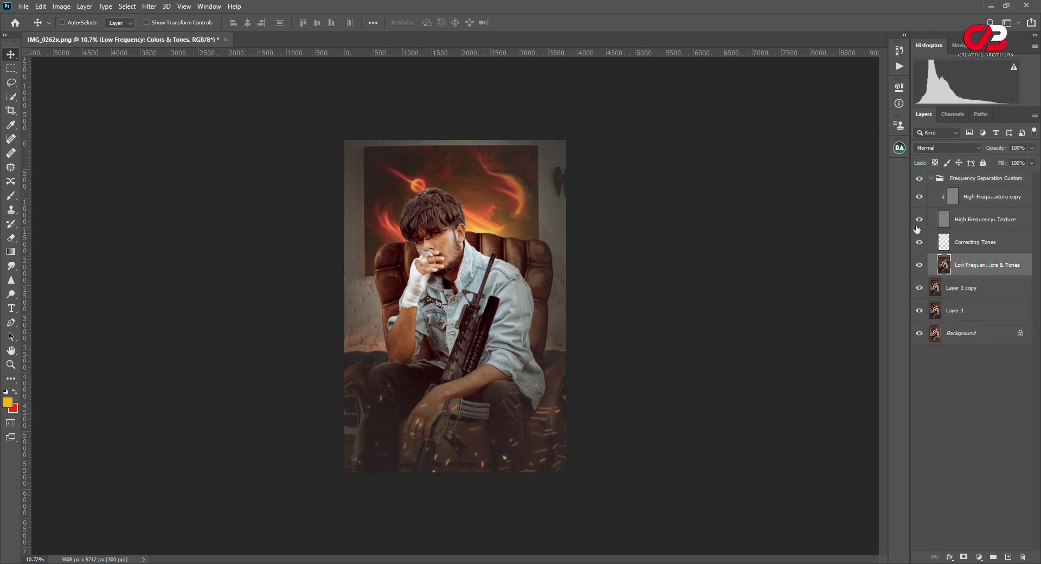
pyautogui.rightClick(10, 193)
pyautogui.click(48, 195)
pyautogui.rightClick(11, 198)
pyautogui.click(60, 219)
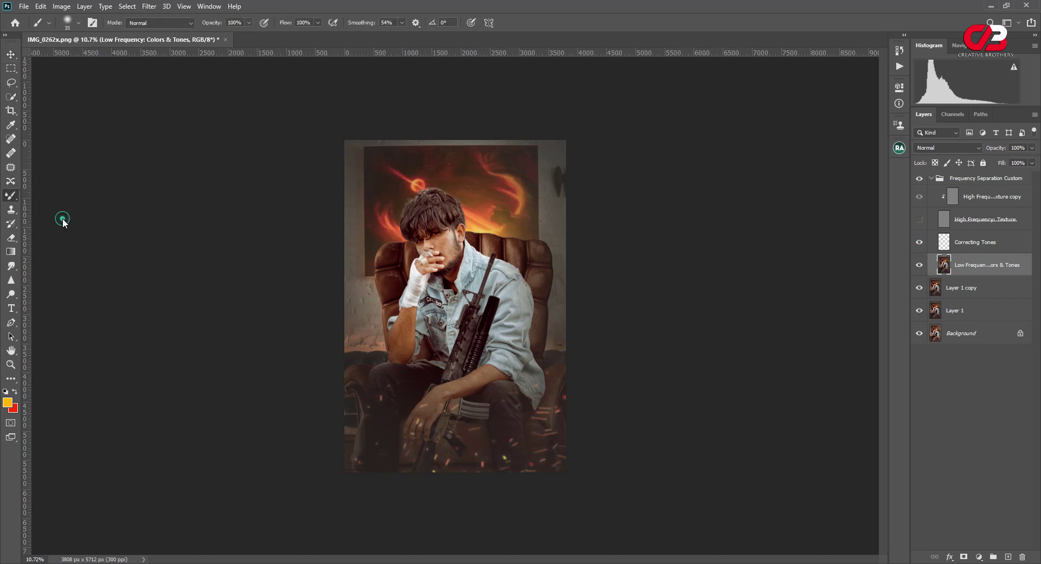
pyautogui.scroll(5, 443, 232)
pyautogui.scroll(4, 437, 208)
pyautogui.press(']')
pyautogui.press('[')
# Step: Blend the skin tones on the cheek under the eye and beside the nose
pyautogui.moveTo(472, 167); pyautogui.dragTo(442, 232)
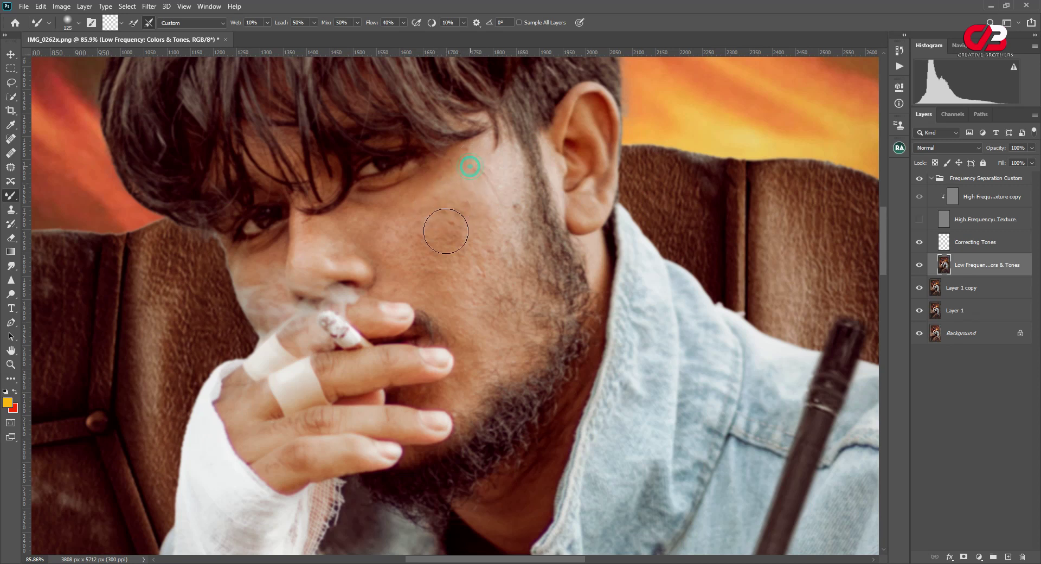
pyautogui.moveTo(488, 149); pyautogui.dragTo(470, 247)
pyautogui.moveTo(453, 283)
pyautogui.mouseDown()
pyautogui.moveTo(490, 197)
pyautogui.moveTo(467, 273)
pyautogui.mouseUp()
pyautogui.moveTo(471, 172); pyautogui.dragTo(421, 239)
pyautogui.moveTo(356, 215); pyautogui.dragTo(418, 266)
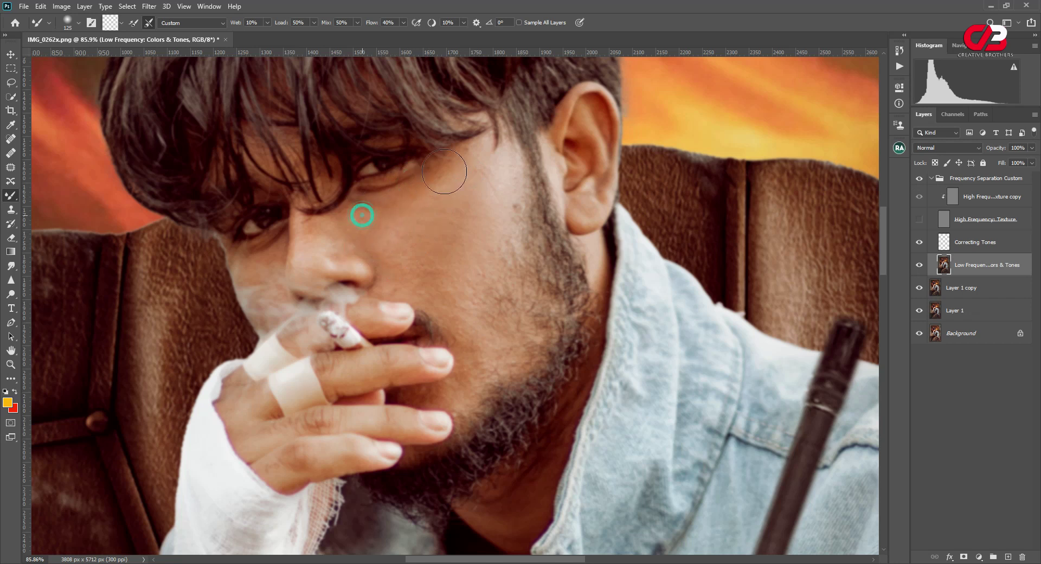
pyautogui.moveTo(453, 156)
pyautogui.mouseDown()
pyautogui.moveTo(431, 282)
pyautogui.moveTo(475, 314)
pyautogui.mouseUp()
pyautogui.press('[')
pyautogui.press('[')
pyautogui.press('[')
pyautogui.moveTo(298, 221); pyautogui.dragTo(300, 257)
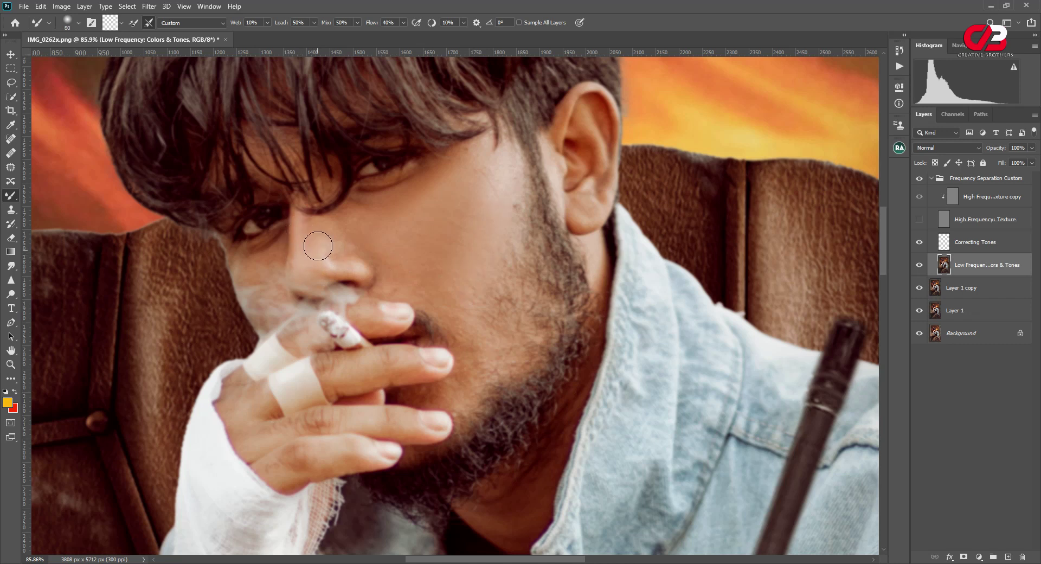
# Step: Blend spots on the chin and cheek and smooth the skin around the earlobe
pyautogui.scroll(2, 493, 186)
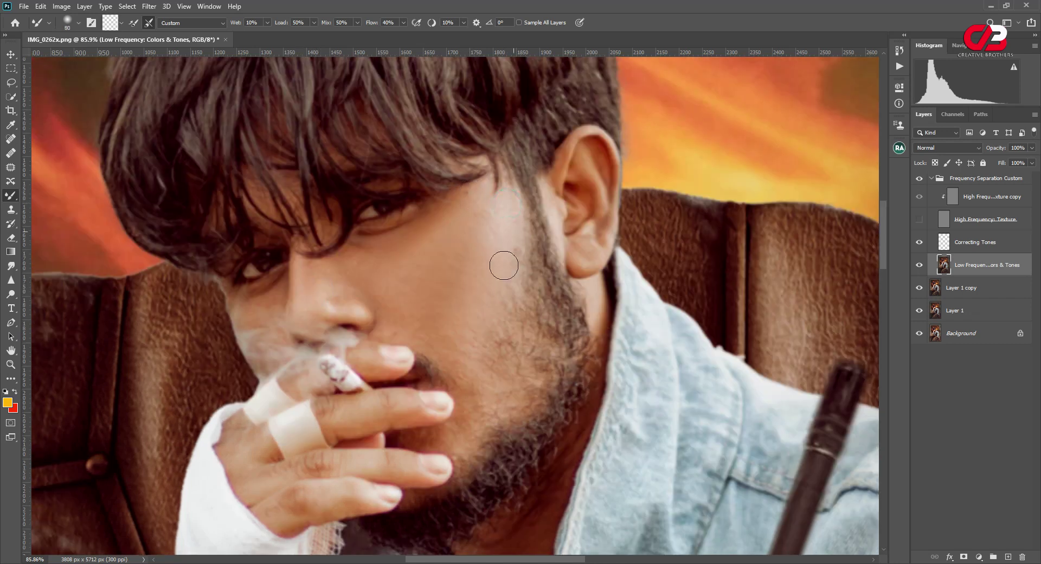
pyautogui.scroll(-2, 483, 274)
pyautogui.scroll(-4, 407, 303)
pyautogui.press(']')
pyautogui.press(']')
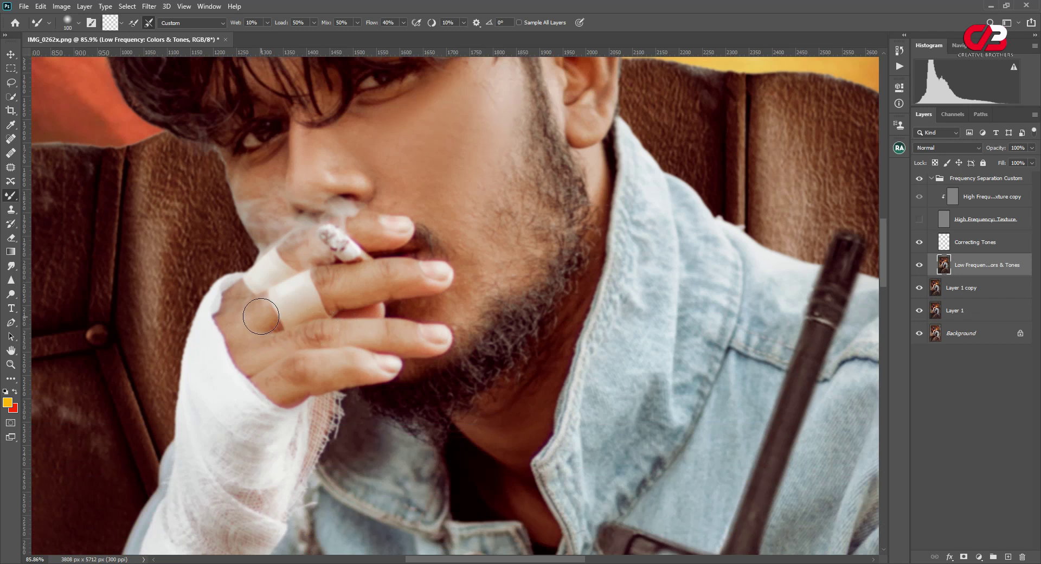
pyautogui.click(461, 295)
pyautogui.scroll(3, 466, 154)
pyautogui.click(455, 174)
pyautogui.moveTo(592, 209); pyautogui.dragTo(585, 173)
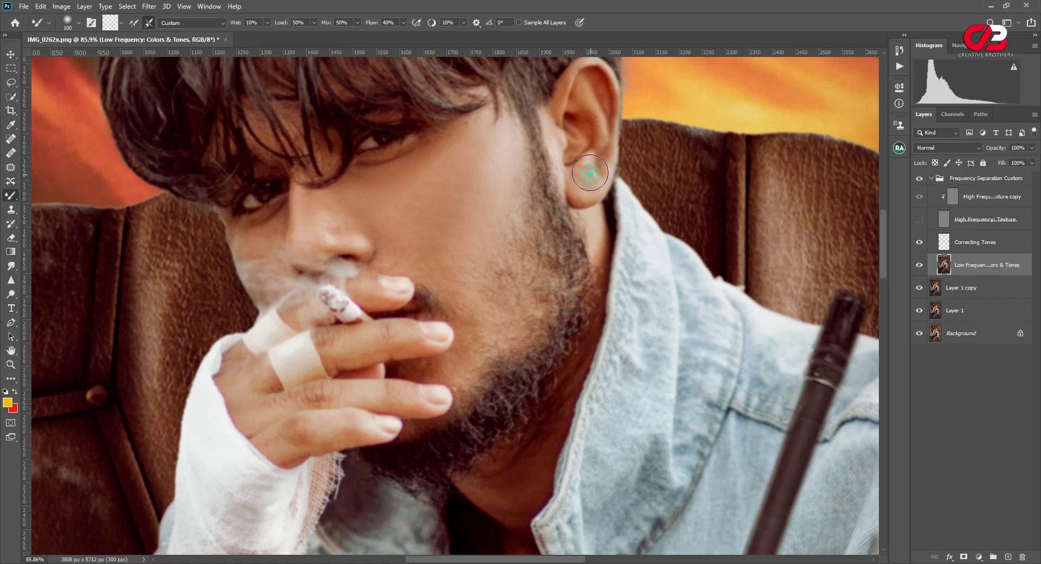
# Step: Smooth the skin along both forearms with a larger Mixer Brush
pyautogui.scroll(-5, 467, 203)
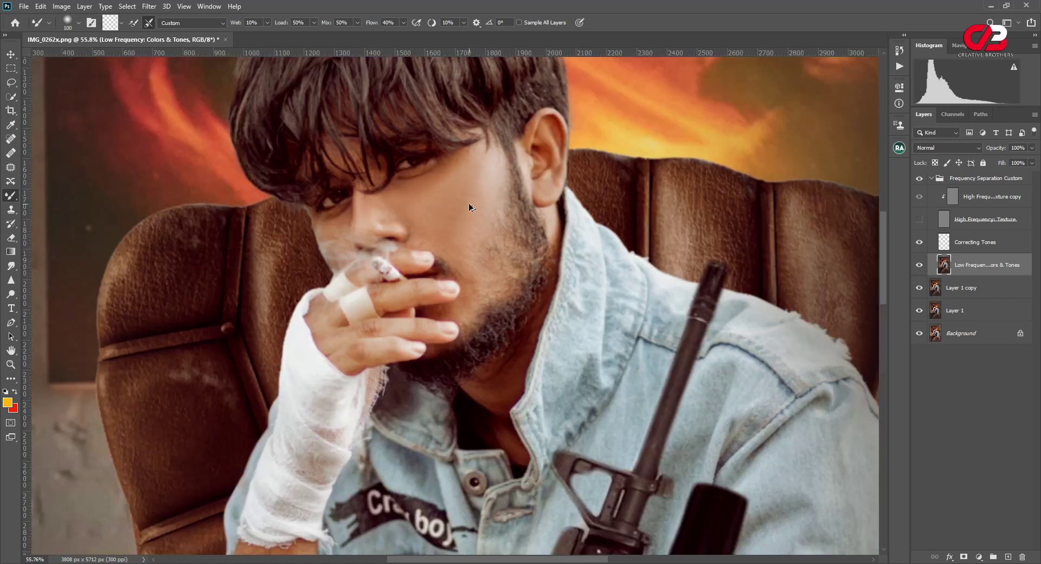
pyautogui.scroll(2, 488, 516)
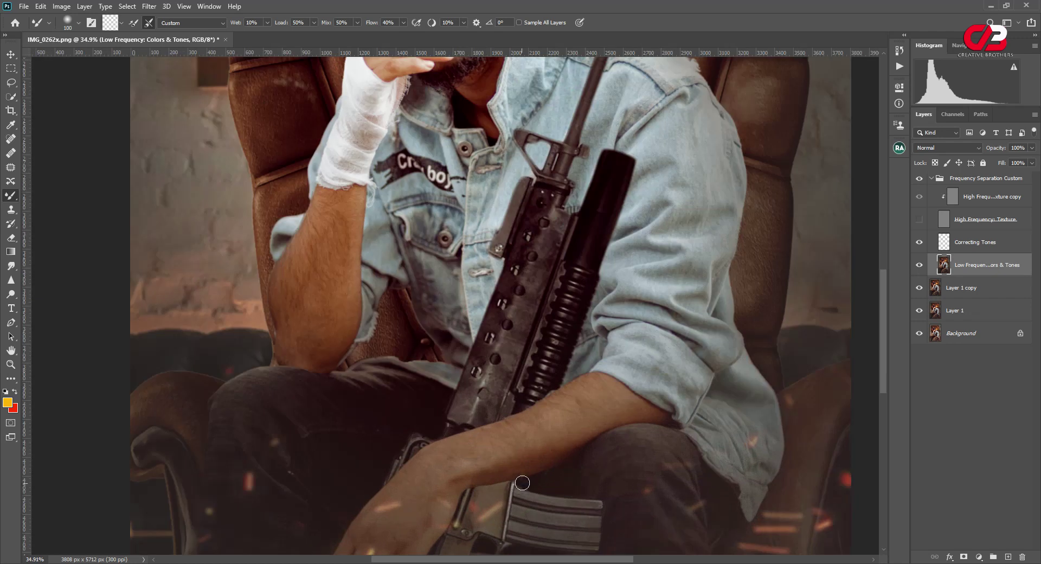
pyautogui.press(']')
pyautogui.moveTo(580, 398)
pyautogui.mouseDown()
pyautogui.moveTo(479, 437)
pyautogui.moveTo(641, 409)
pyautogui.mouseUp()
pyautogui.scroll(1, 341, 232)
pyautogui.press(']')
pyautogui.moveTo(341, 232); pyautogui.dragTo(305, 335)
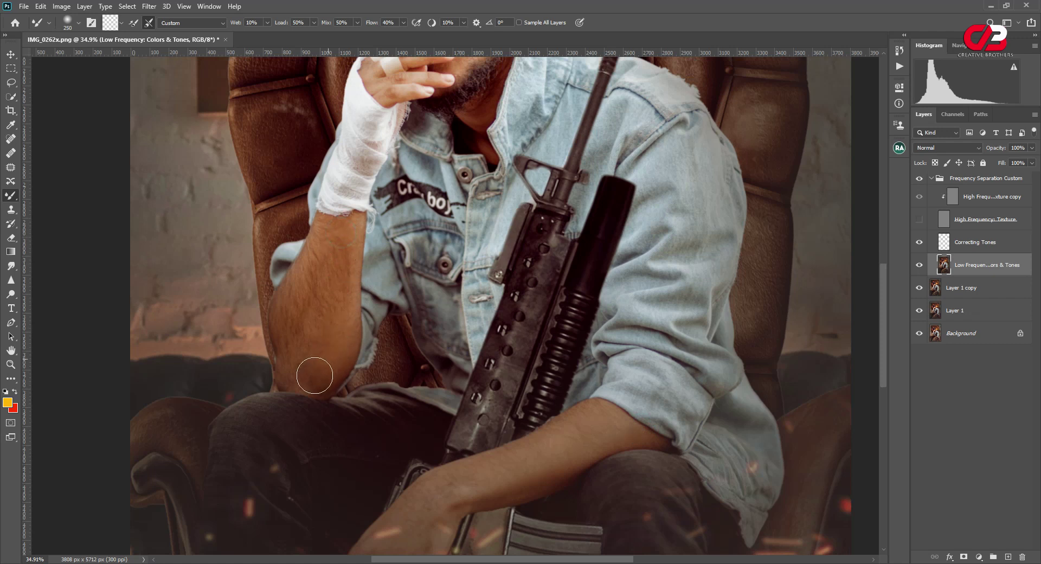
pyautogui.moveTo(317, 248); pyautogui.dragTo(286, 327)
# Step: Turn the High Frequency texture layer back on and flatten the image
pyautogui.click(919, 219)
pyautogui.scroll(-2, 629, 287)
pyautogui.scroll(-3, 545, 286)
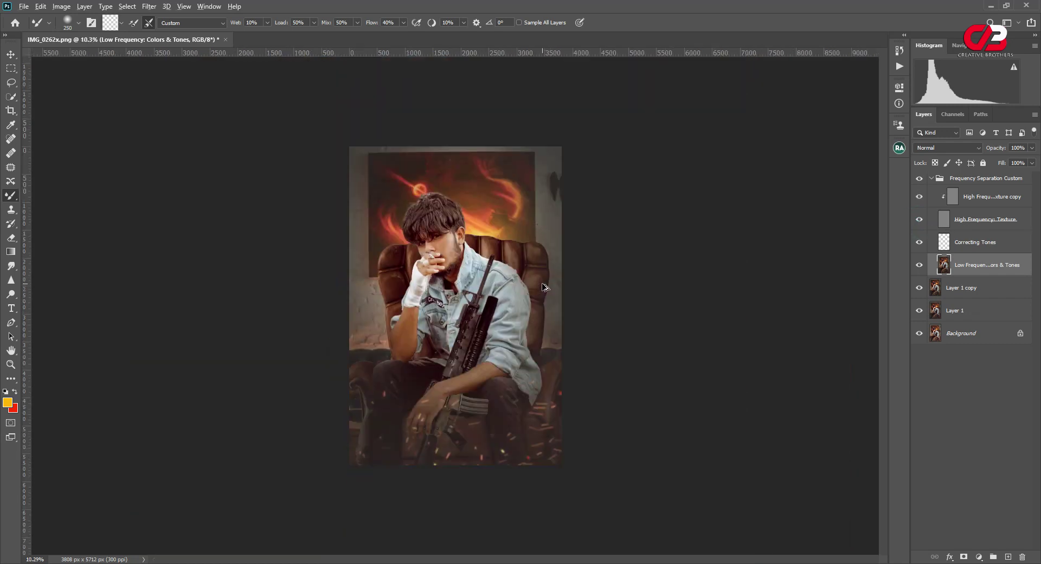
pyautogui.rightClick(970, 276)
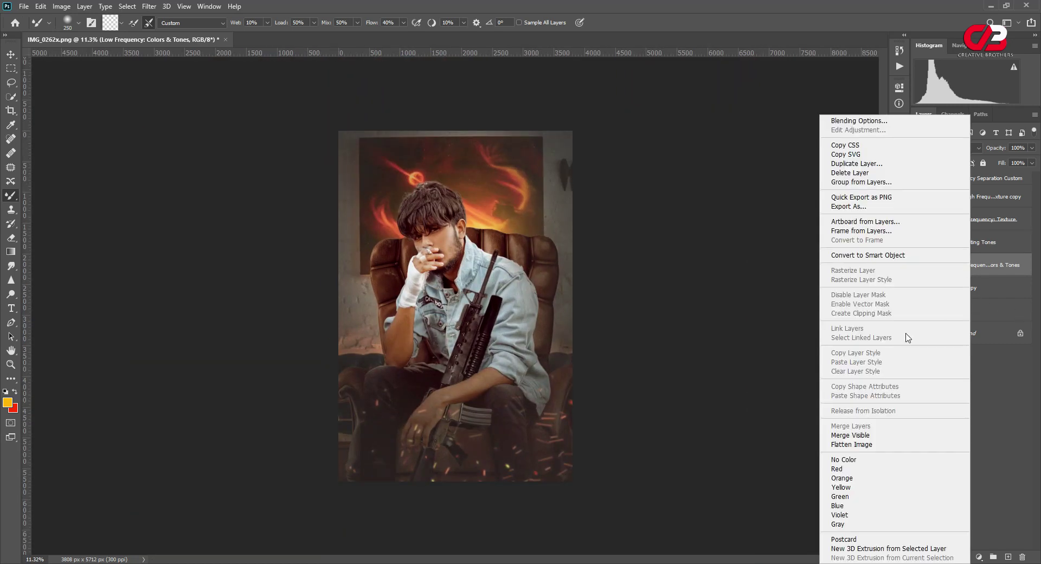
pyautogui.click(867, 445)
# Step: Duplicate the image and in Camera Raw set Highlights -20, Shadows +19, Whites -28, Exposure -0.05
pyautogui.hotkey('ctrl', 'j')
pyautogui.click(151, 6)
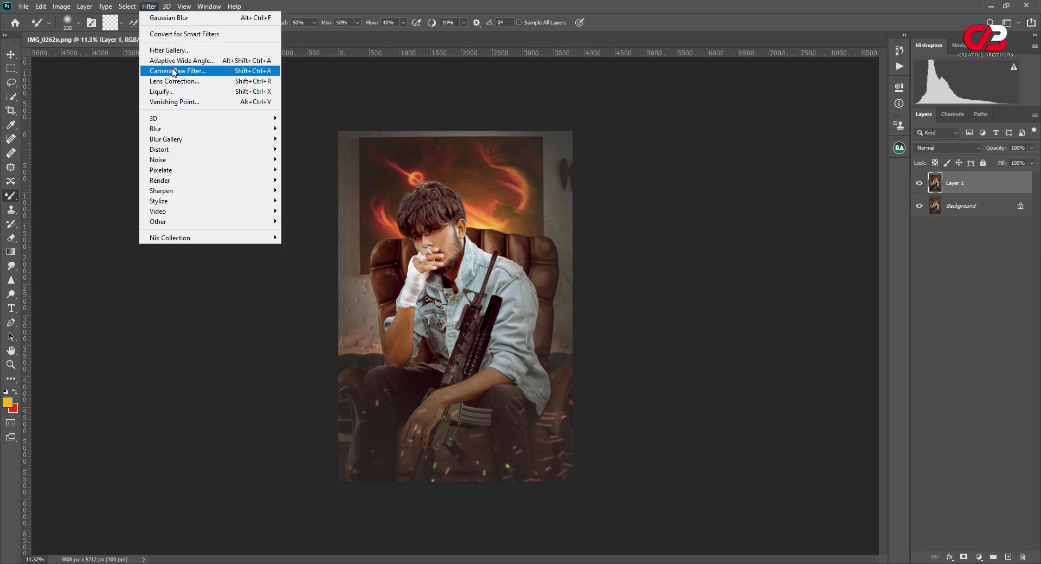
pyautogui.click(172, 71)
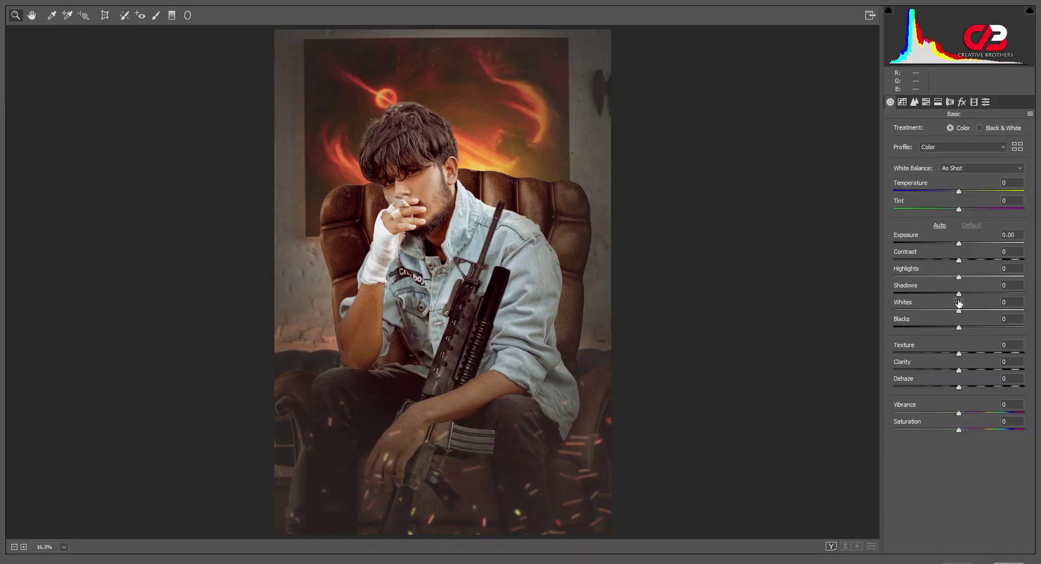
pyautogui.click(939, 277)
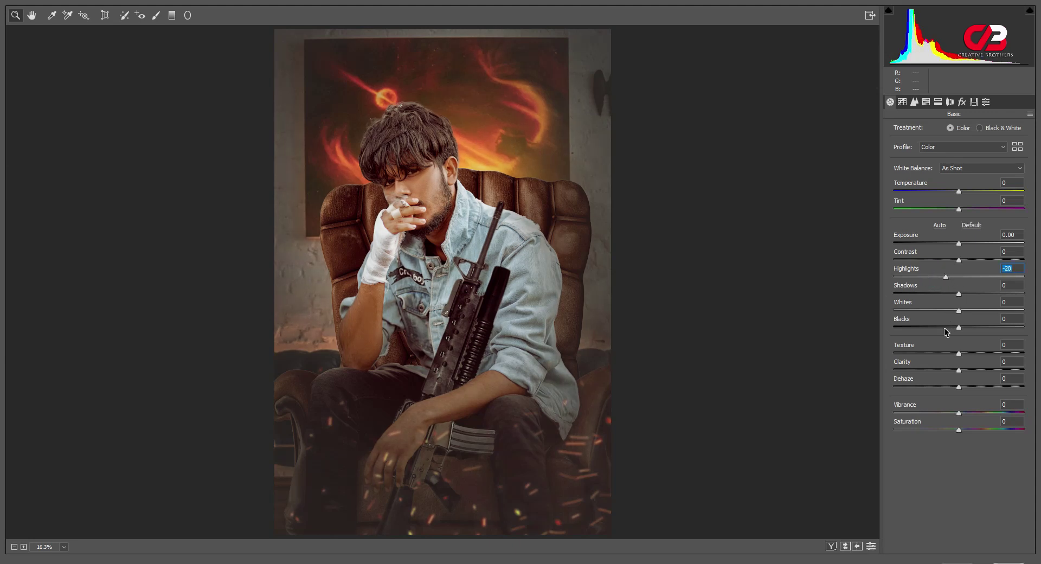
pyautogui.click(971, 293)
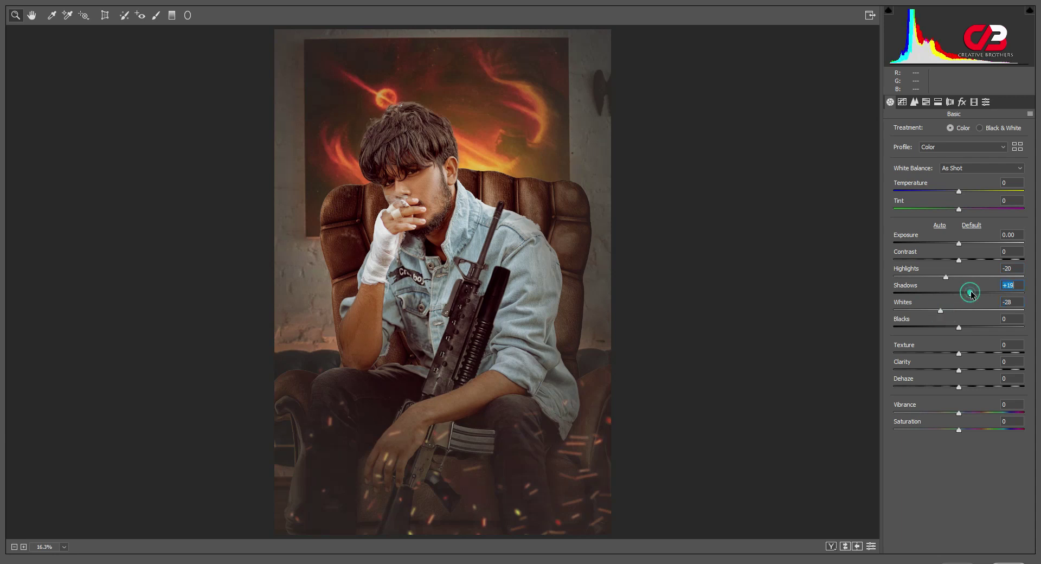
pyautogui.click(958, 243)
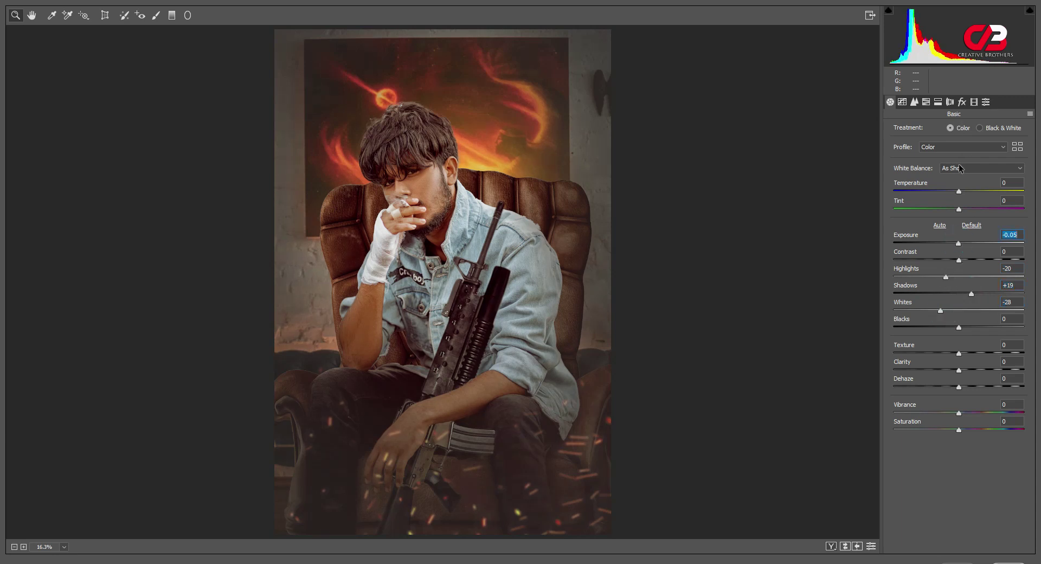
pyautogui.click(952, 192)
pyautogui.click(959, 195)
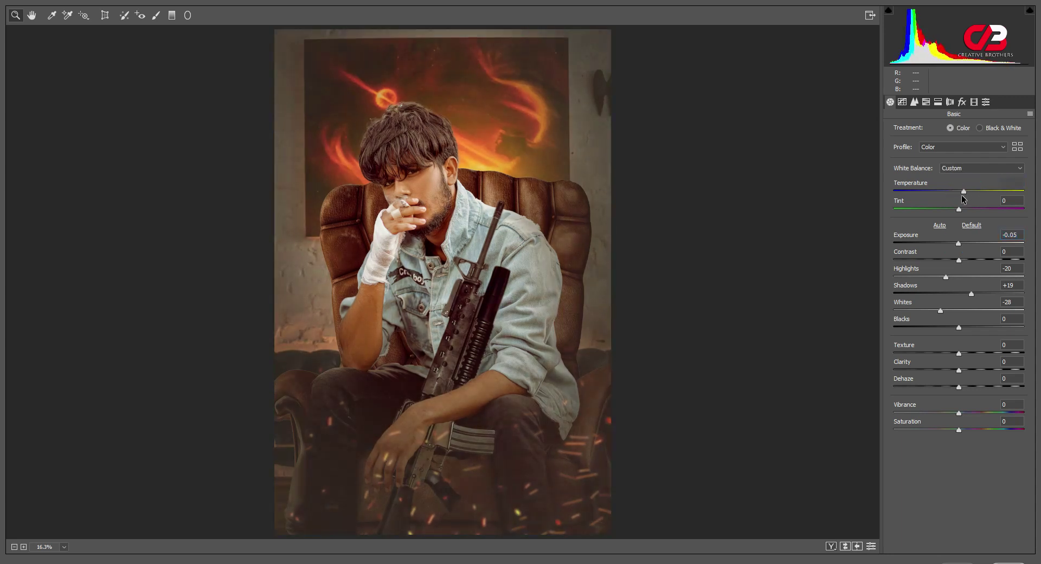
# Step: Shift the Camera Raw Calibration Blue Primary hue and saturation to about +8
pyautogui.click(986, 102)
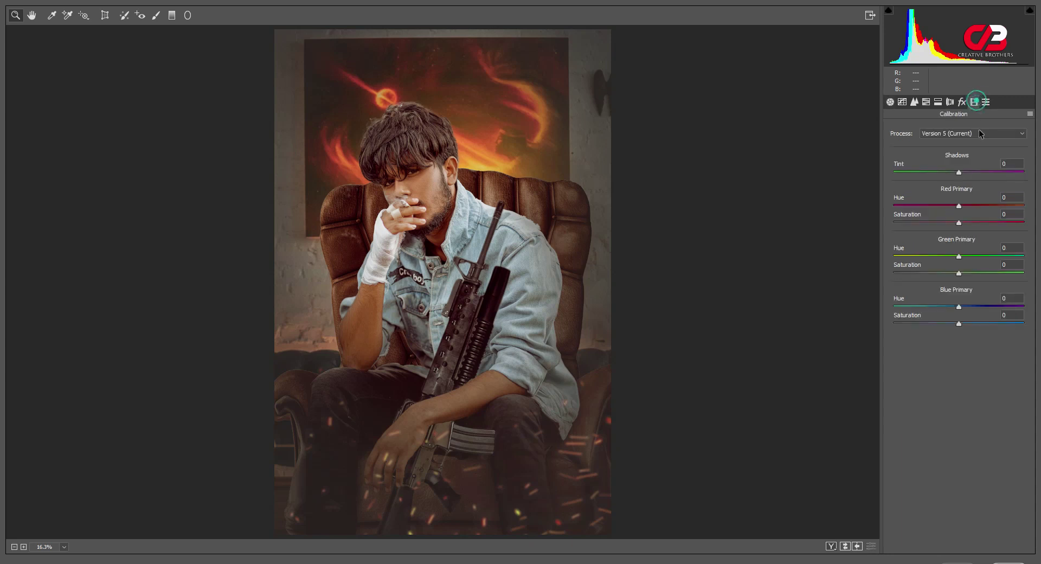
pyautogui.click(967, 324)
pyautogui.moveTo(955, 307); pyautogui.dragTo(964, 306)
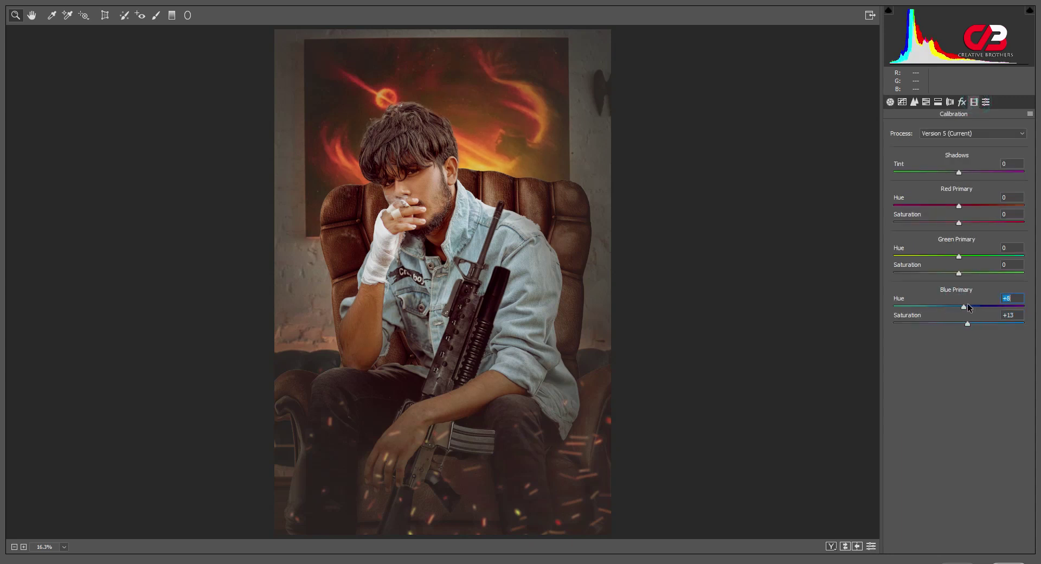
pyautogui.click(963, 324)
pyautogui.click(477, 275)
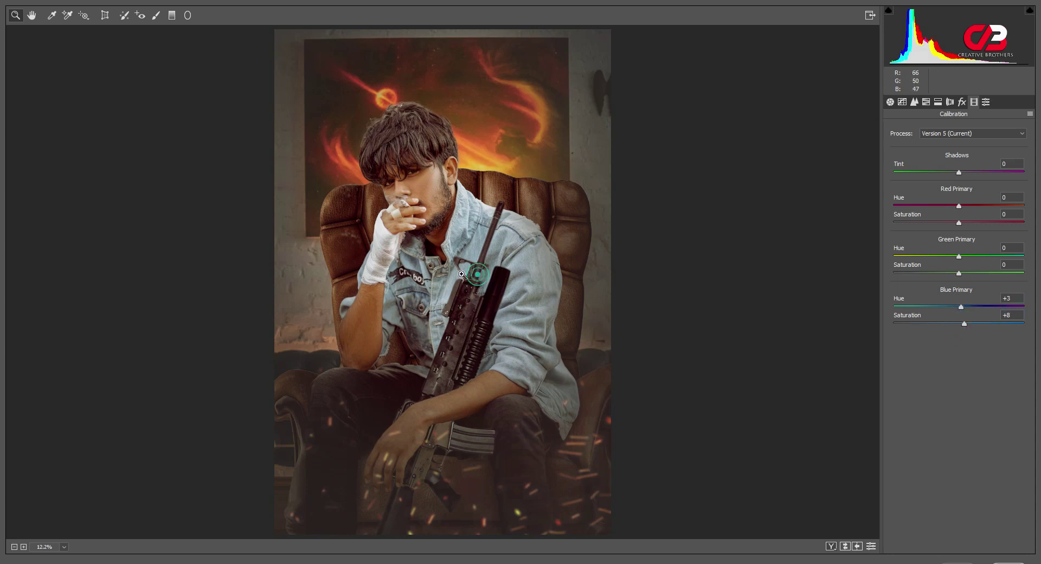
pyautogui.scroll(1, 440, 206)
pyautogui.scroll(1, 440, 206)
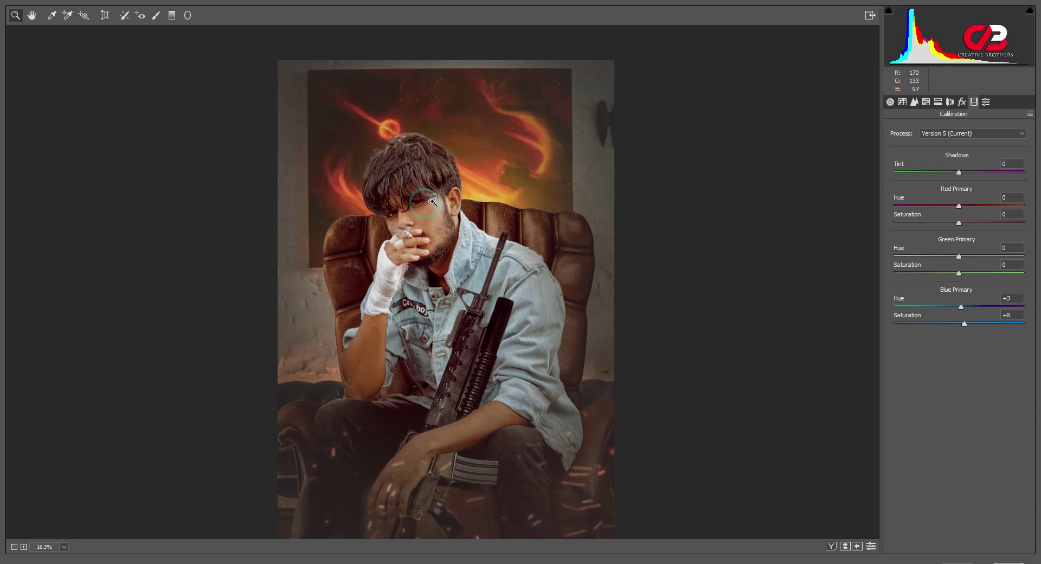
pyautogui.scroll(-1, 487, 217)
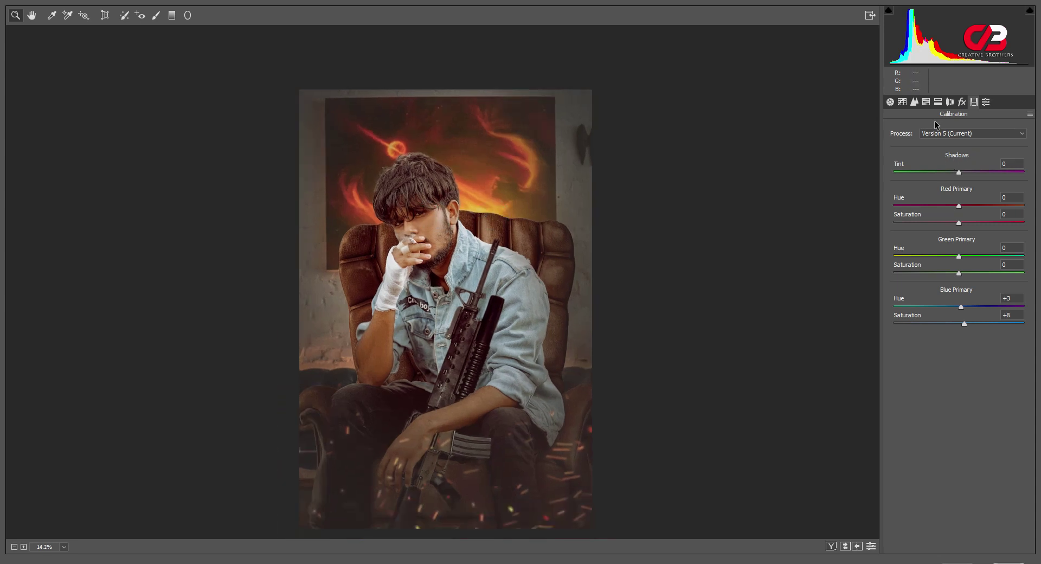
# Step: Set Sharpening Amount to 62, check it zoomed in, and apply the Camera Raw edits
pyautogui.click(914, 102)
pyautogui.moveTo(924, 149); pyautogui.dragTo(946, 147)
pyautogui.scroll(1, 520, 204)
pyautogui.scroll(4, 520, 205)
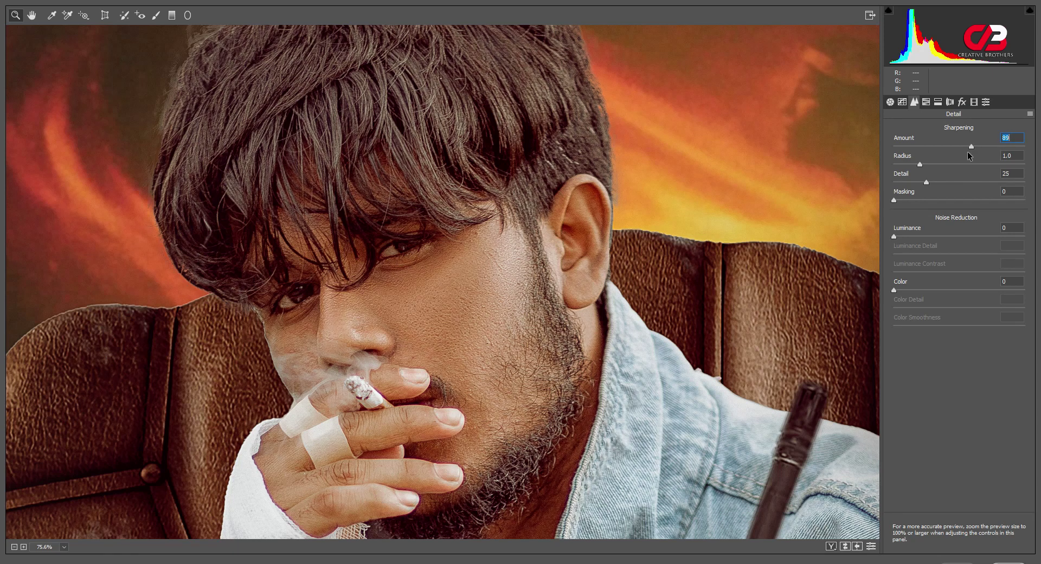
pyautogui.write('62')
pyautogui.keyDown('alt'); pyautogui.click(466, 293); pyautogui.keyUp('alt')
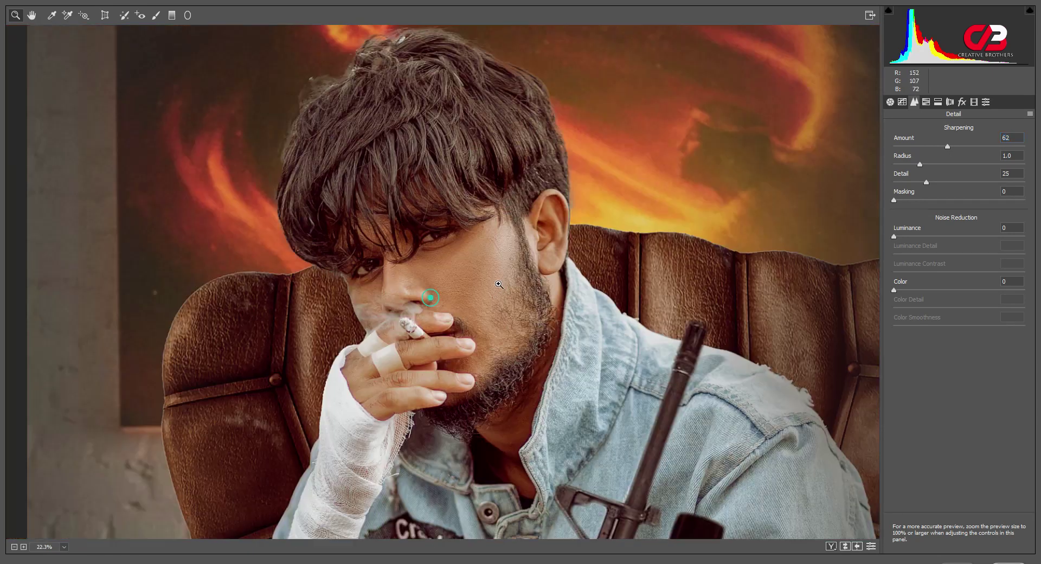
pyautogui.click(450, 266)
pyautogui.keyDown('alt'); pyautogui.click(578, 262); pyautogui.keyUp('alt')
pyautogui.keyDown('alt'); pyautogui.click(542, 276); pyautogui.keyUp('alt')
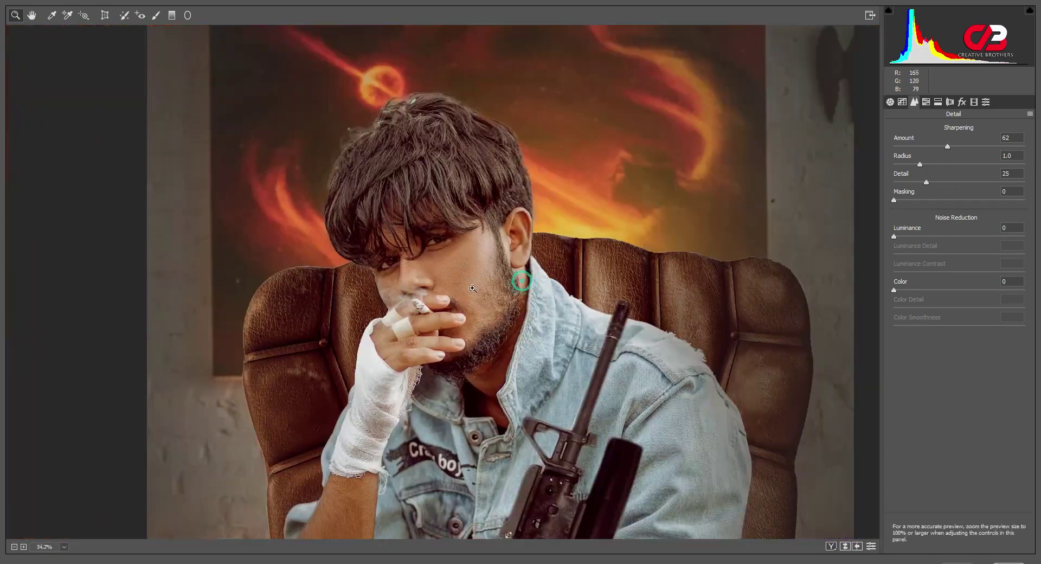
pyautogui.keyDown('alt'); pyautogui.click(520, 290); pyautogui.keyUp('alt')
pyautogui.keyDown('alt'); pyautogui.click(516, 293); pyautogui.keyUp('alt')
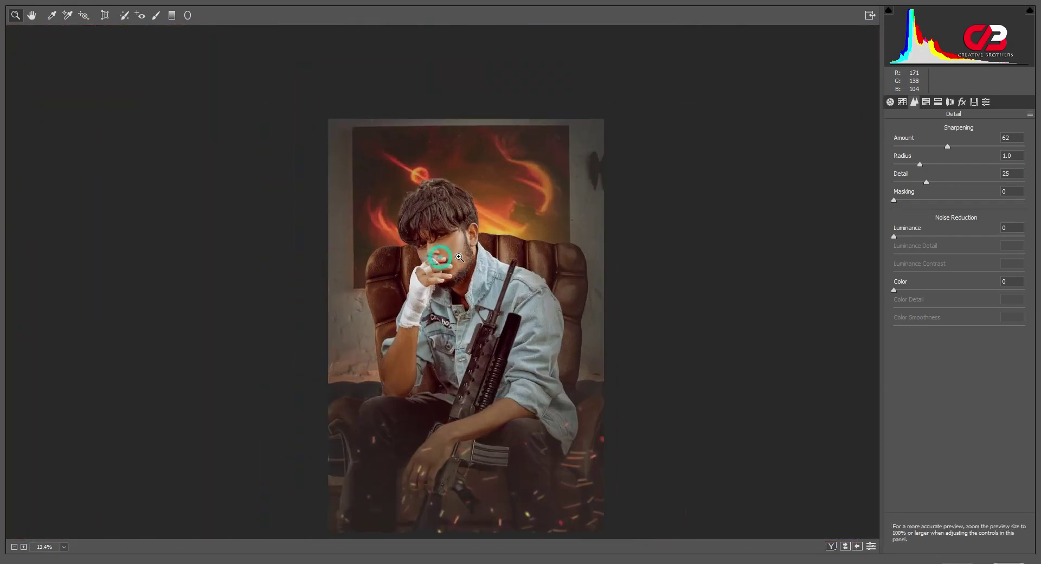
pyautogui.press('Return')
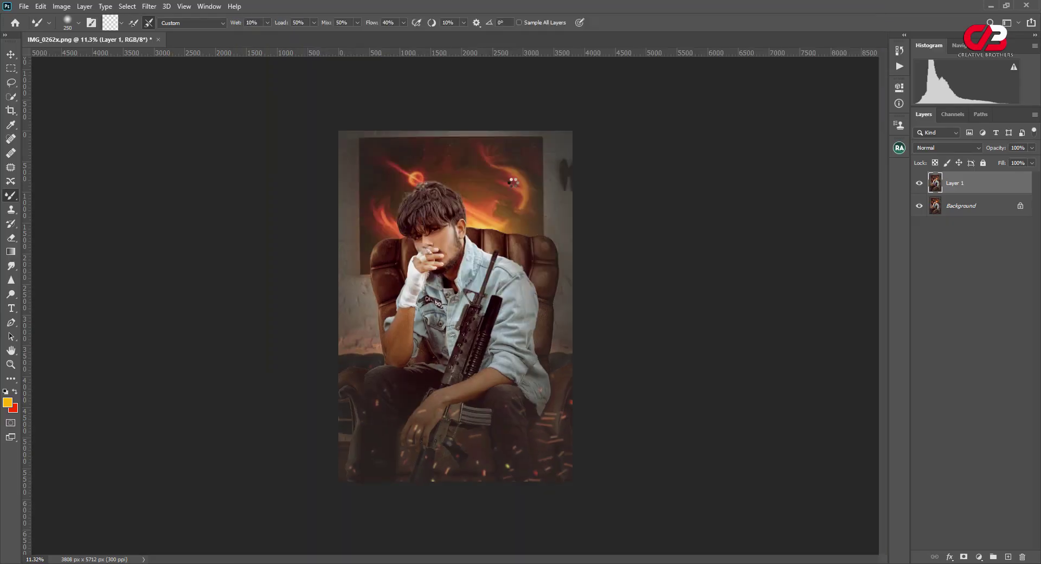
# Step: Browse Explorer to New folder (3) > New folder (2) and drag the ssdfff title image onto the poster
pyautogui.click(992, 5)
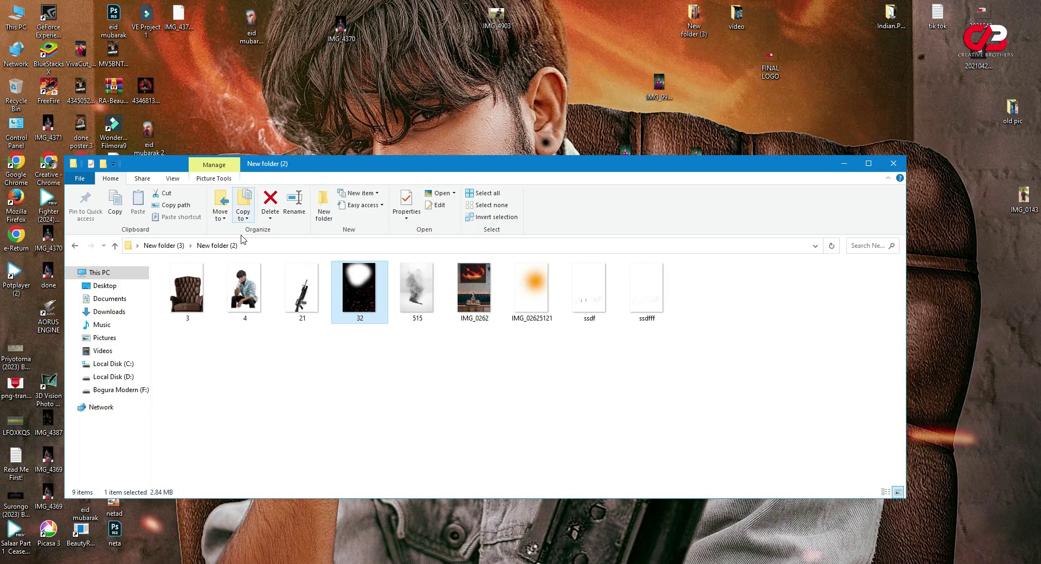
pyautogui.click(76, 246)
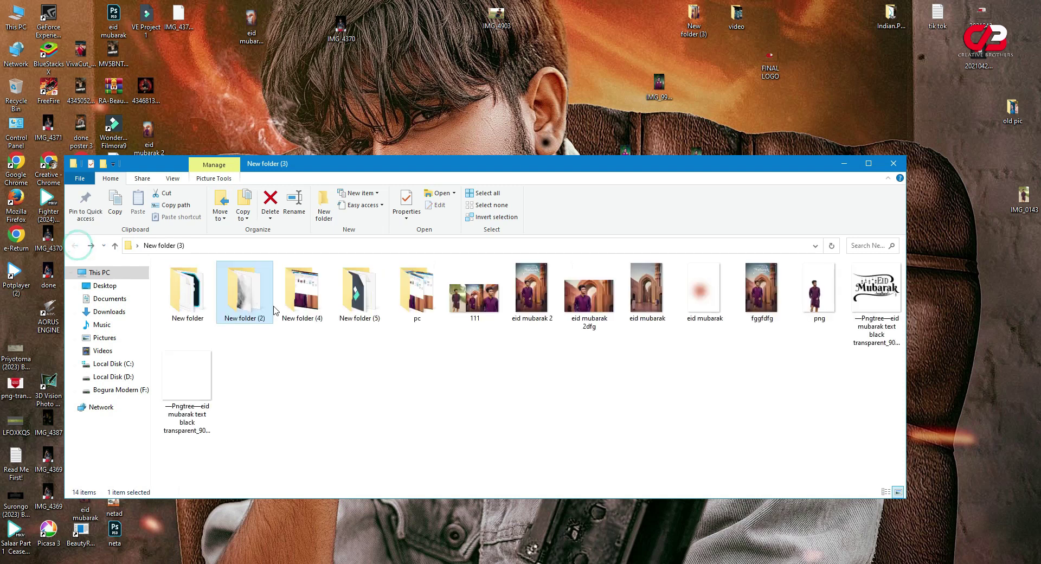
pyautogui.doubleClick(187, 297)
pyautogui.doubleClick(244, 292)
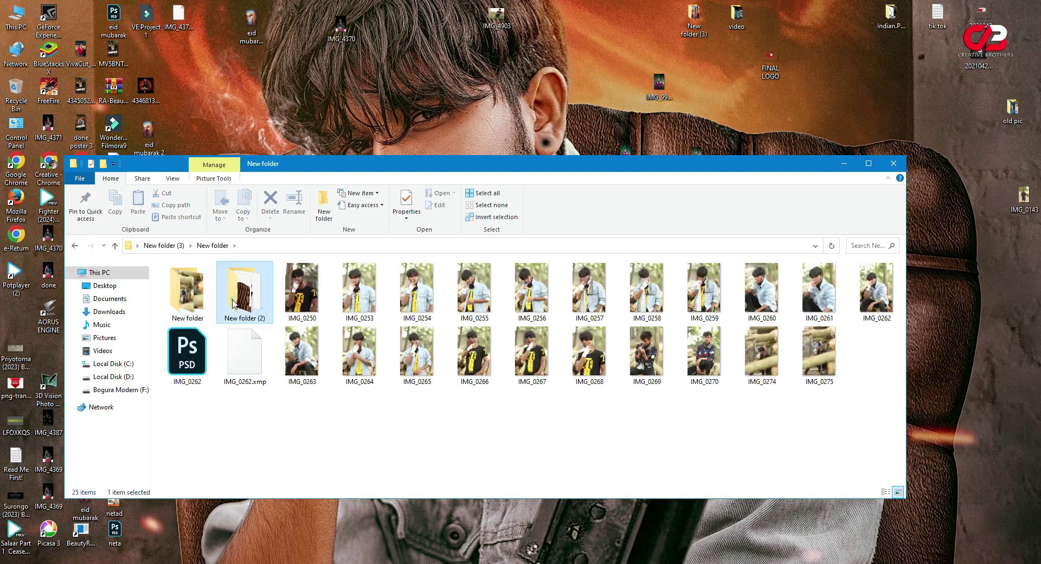
pyautogui.hotkey('alt', 'Left')
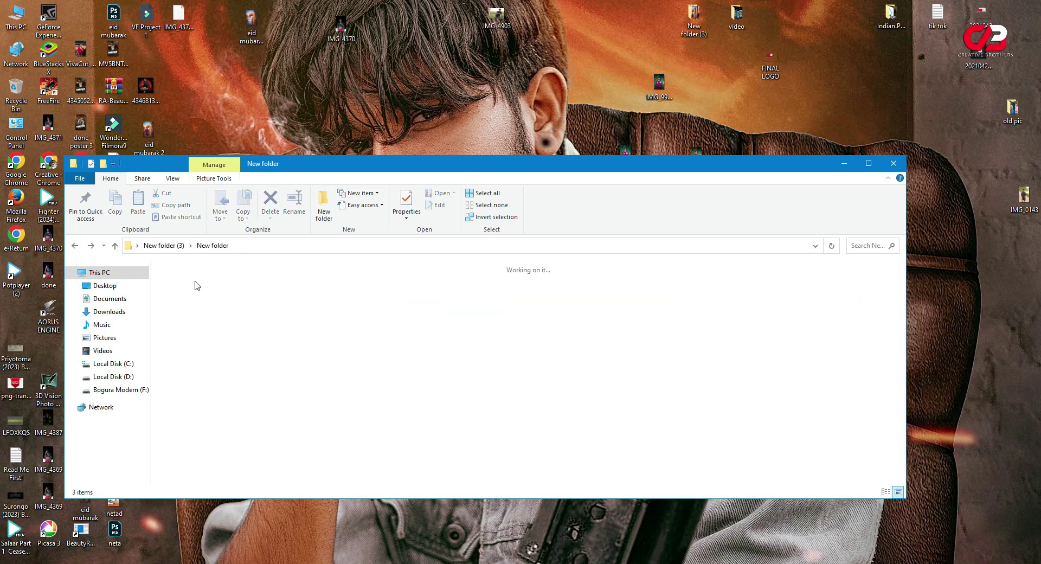
pyautogui.hotkey('alt', 'Left')
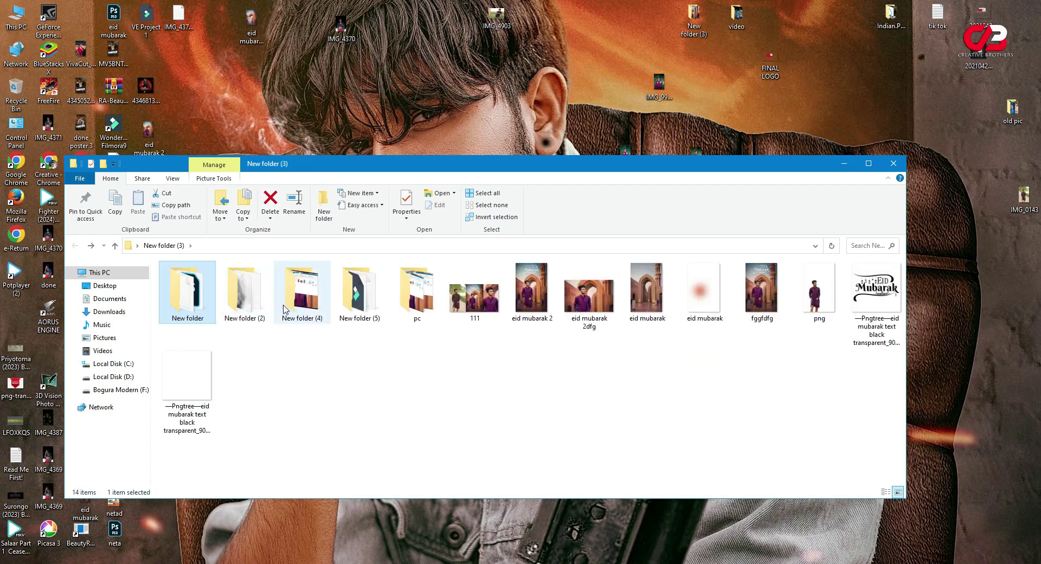
pyautogui.doubleClick(261, 300)
pyautogui.click(607, 305)
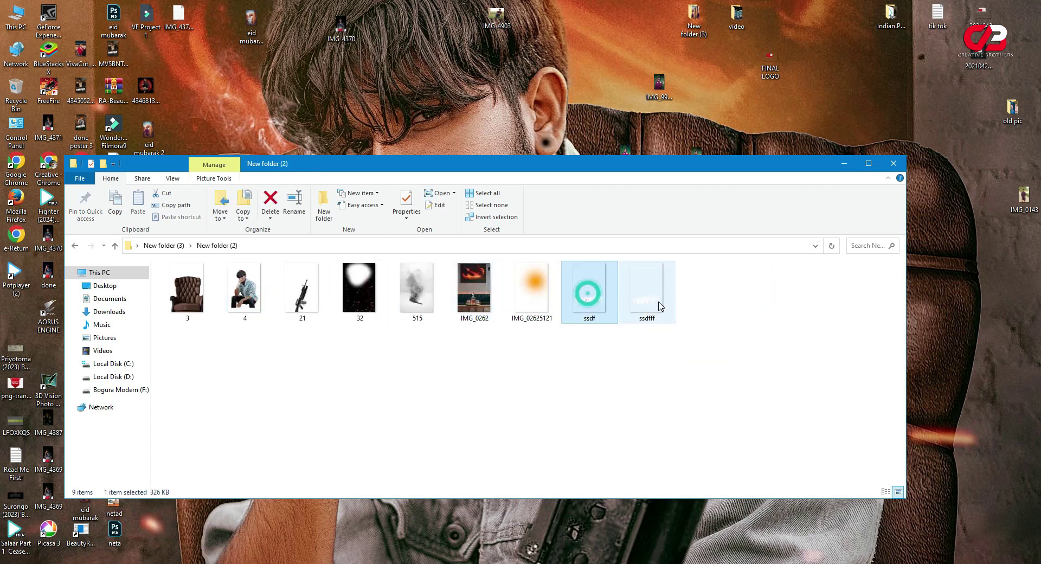
pyautogui.moveTo(656, 303)
pyautogui.mouseDown()
pyautogui.moveTo(418, 561)
pyautogui.moveTo(505, 284)
pyautogui.mouseUp()
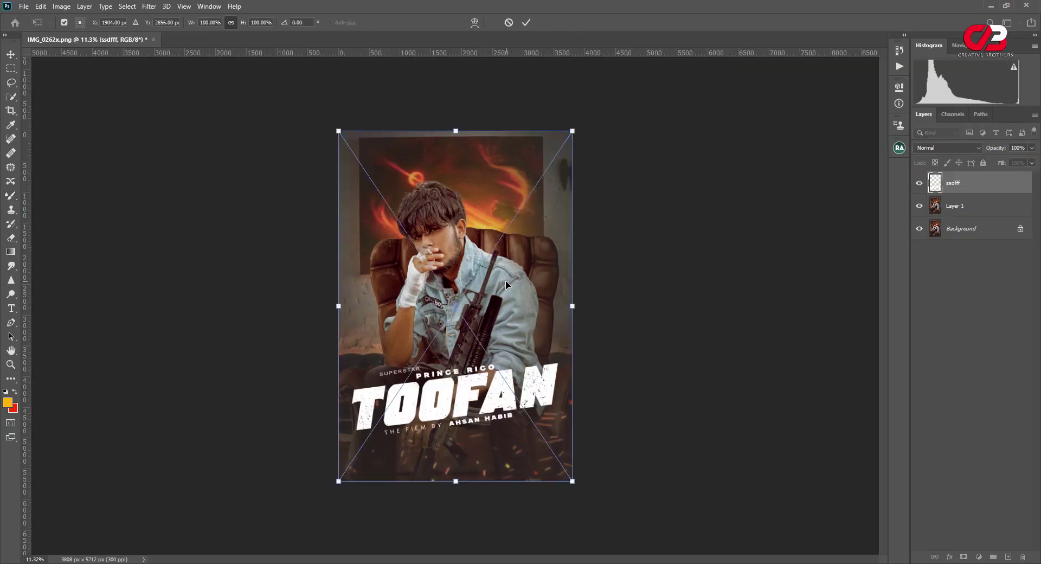
# Step: Commit the TOOFAN title as its own ssdfff layer, then make Layer 1 active
pyautogui.click(525, 22)
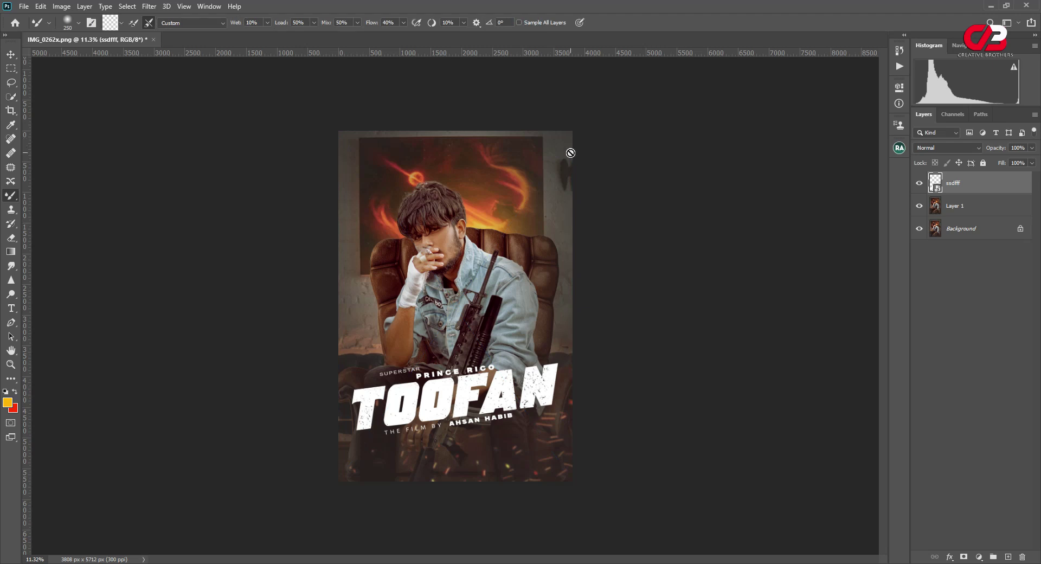
pyautogui.click(947, 208)
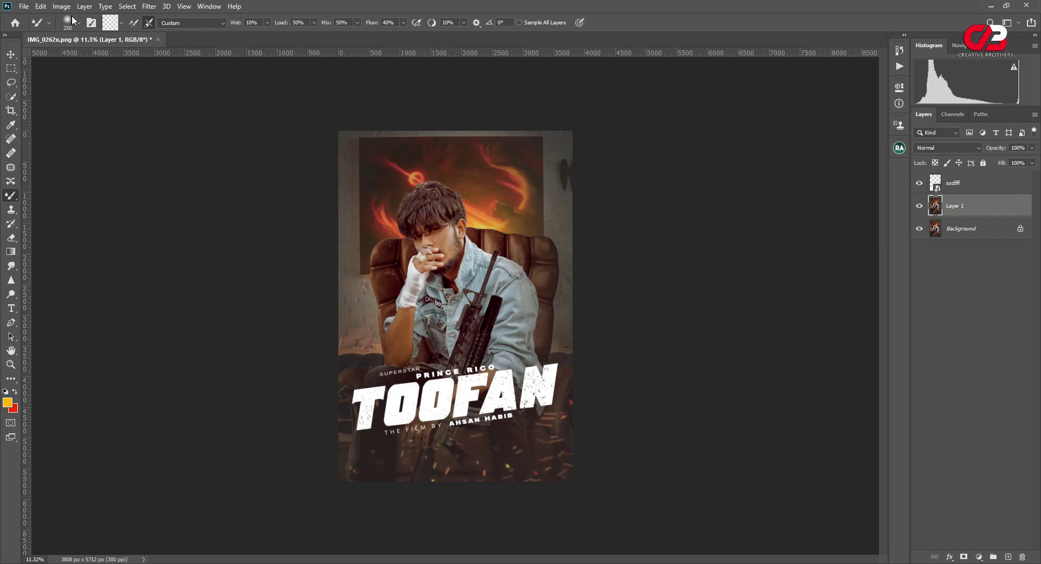
pyautogui.click(978, 557)
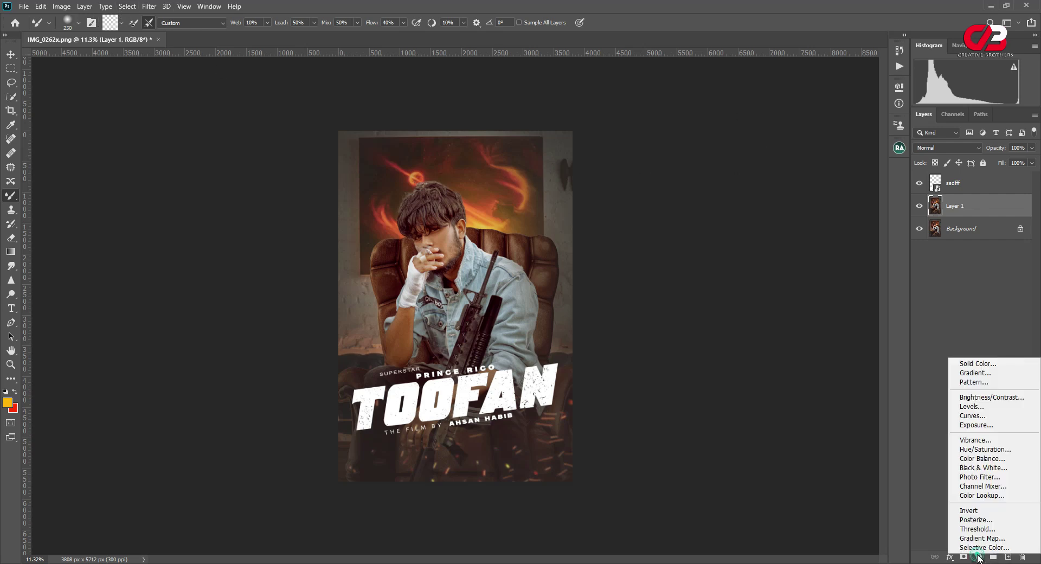
pyautogui.click(980, 558)
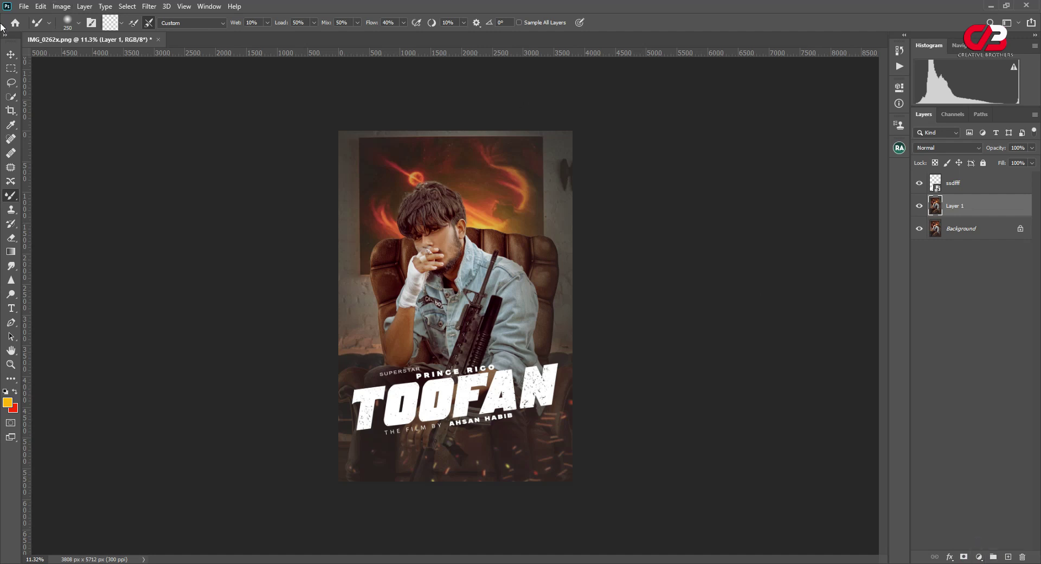
# Step: Drag FINAL LOGO into the poster, shrink it to about 28%, and commit it top-right
pyautogui.click(27, 8)
pyautogui.click(996, 5)
pyautogui.moveTo(770, 54)
pyautogui.mouseDown()
pyautogui.moveTo(478, 410)
pyautogui.moveTo(453, 249)
pyautogui.mouseUp()
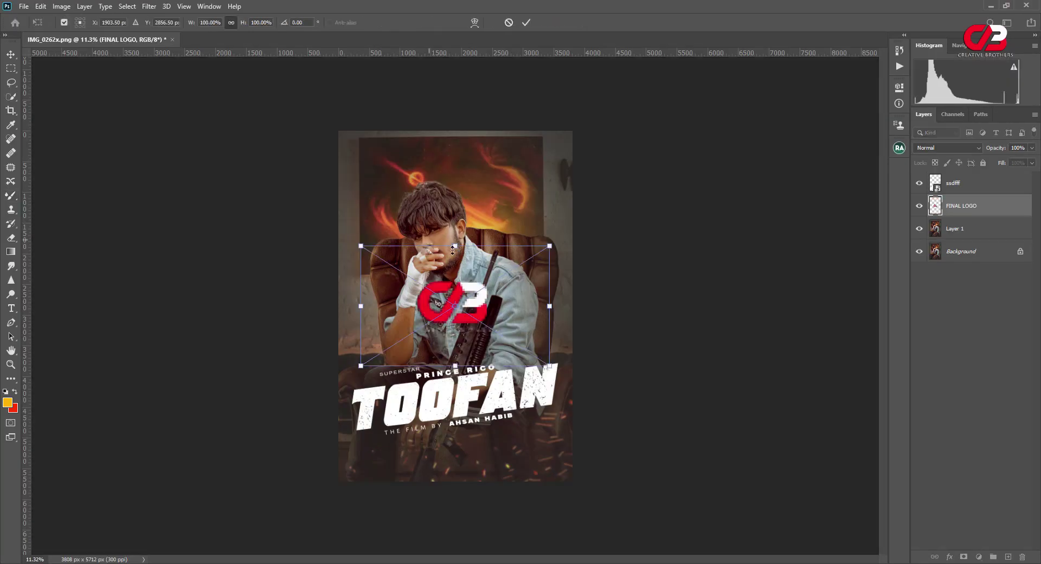
pyautogui.moveTo(548, 245)
pyautogui.mouseDown()
pyautogui.moveTo(412, 332)
pyautogui.moveTo(573, 149)
pyautogui.mouseUp()
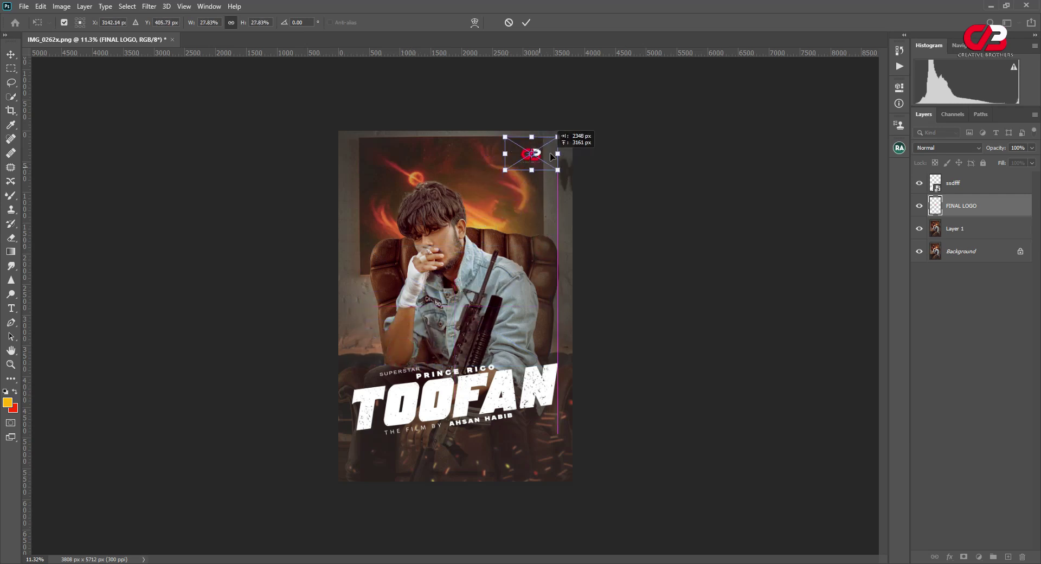
pyautogui.moveTo(573, 149); pyautogui.dragTo(572, 148)
pyautogui.click(525, 23)
pyautogui.press('b')
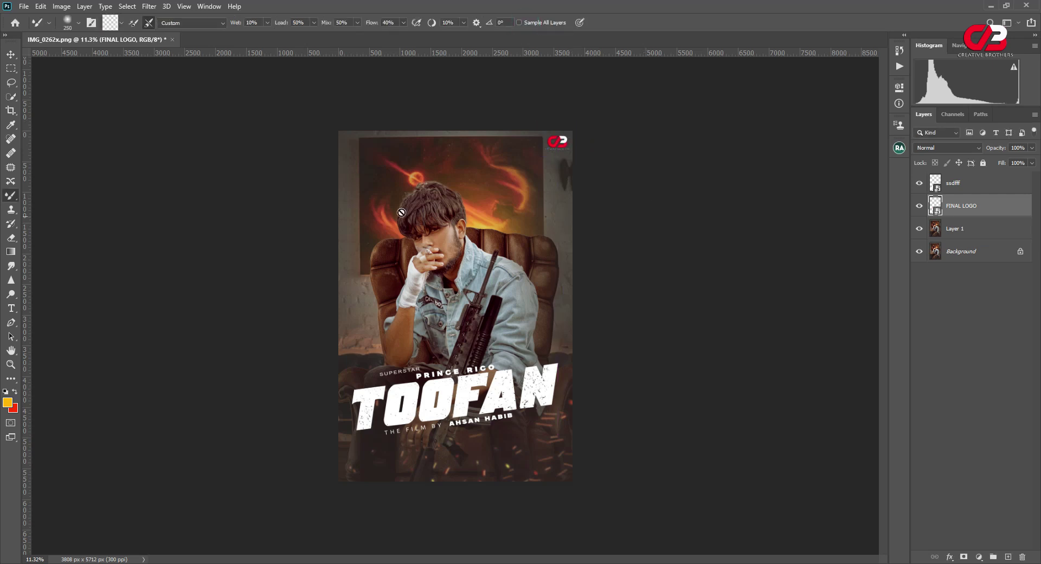
pyautogui.click(23, 6)
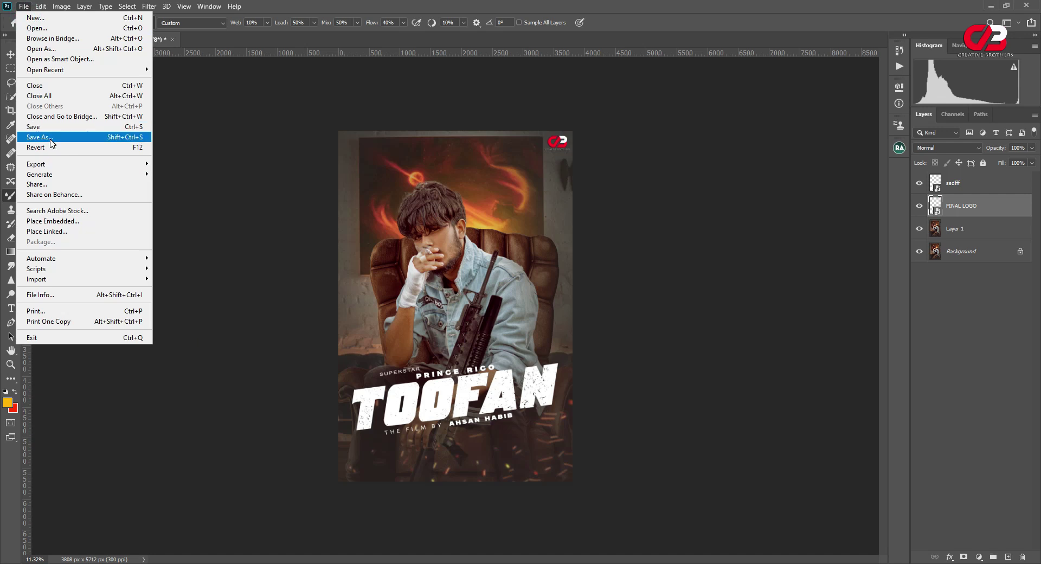
# Step: Save a JPEG copy named 'rfdyrtedy' in New folder (2), accepting the JPEG options
pyautogui.click(55, 136)
pyautogui.click(564, 384)
pyautogui.click(185, 437)
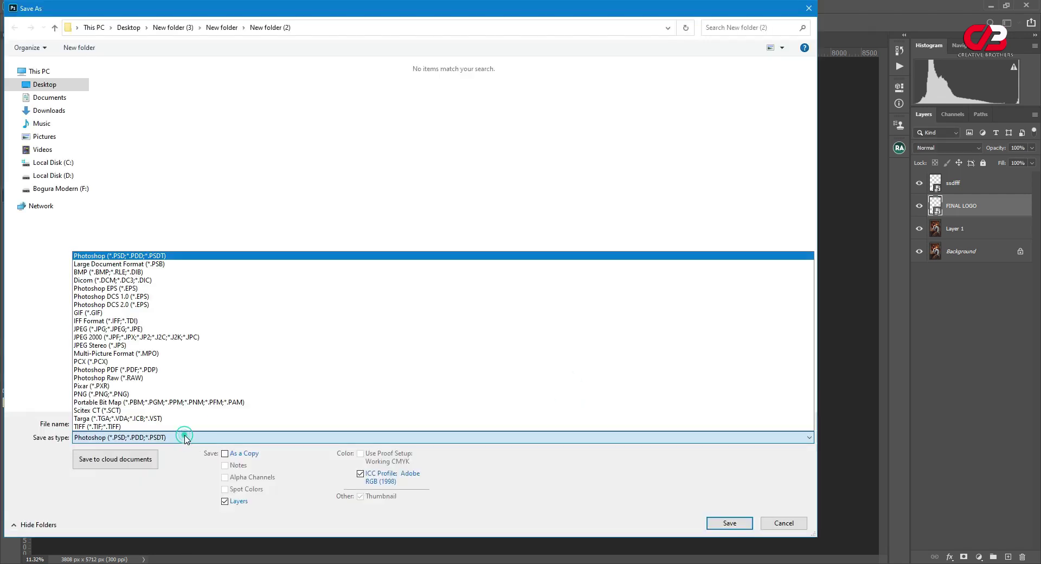
pyautogui.click(134, 329)
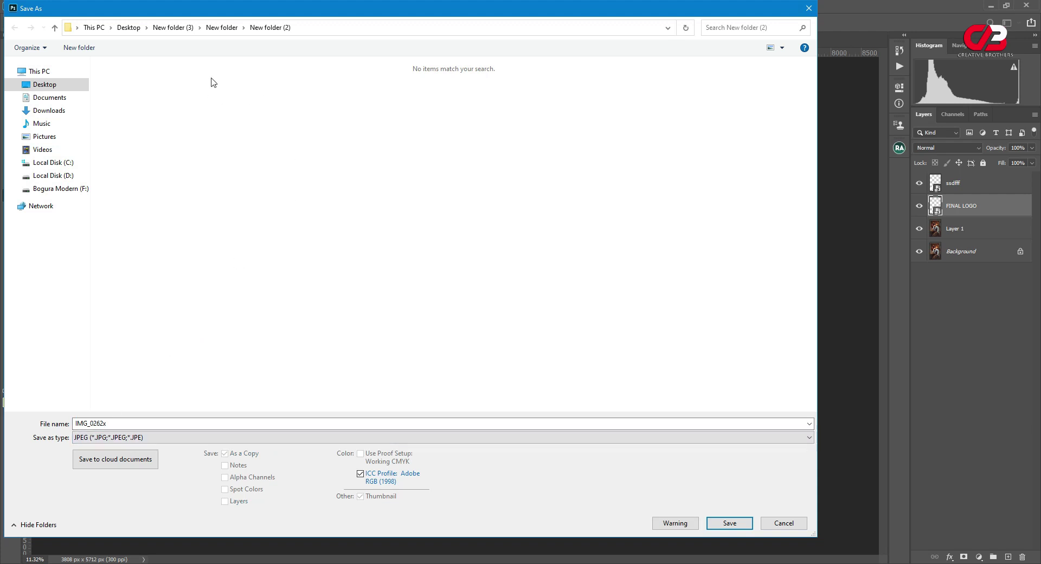
pyautogui.click(229, 30)
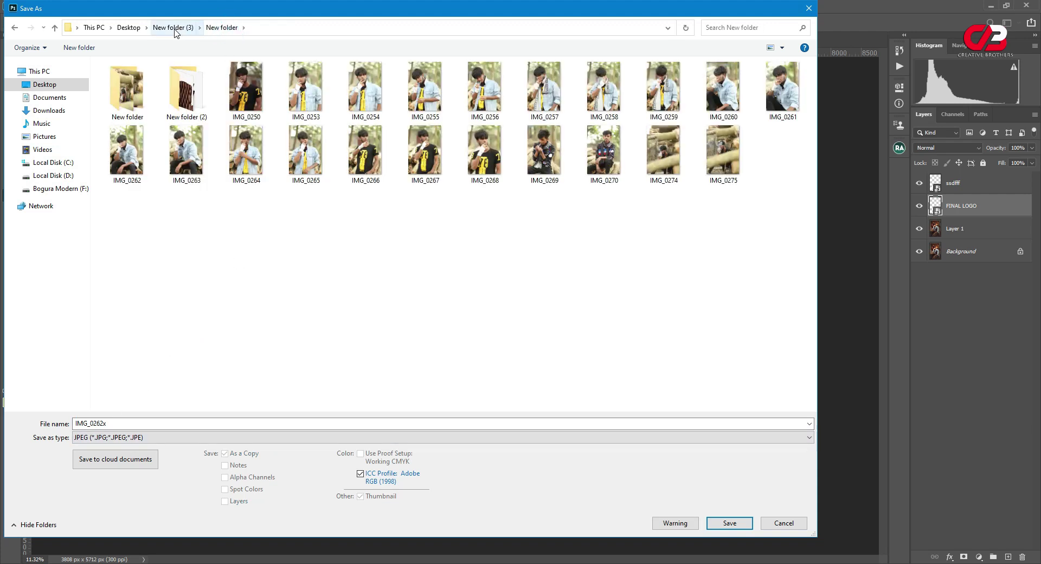
pyautogui.doubleClick(184, 92)
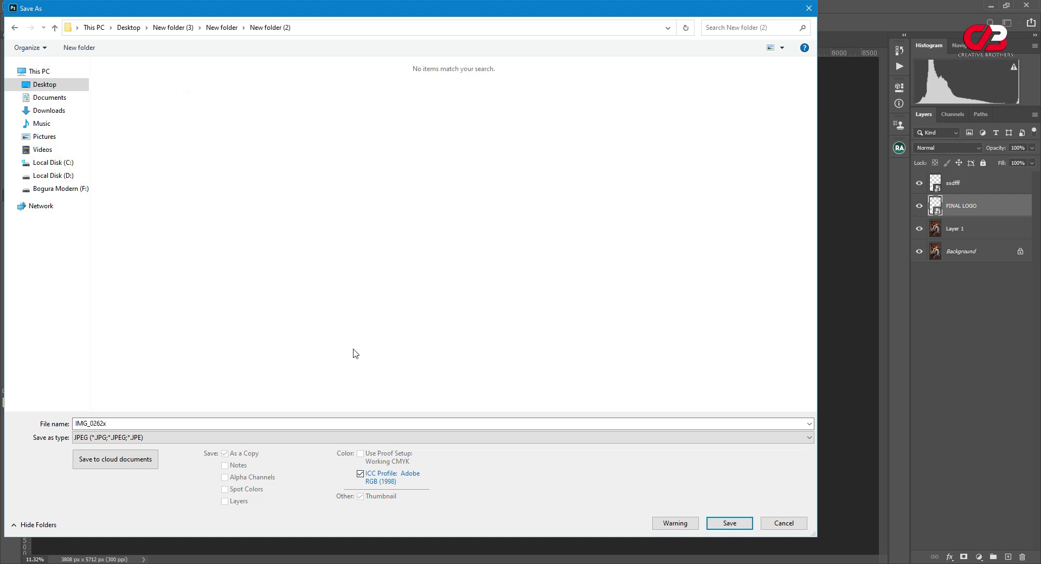
pyautogui.doubleClick(136, 424)
pyautogui.write('rfdyrtedy')
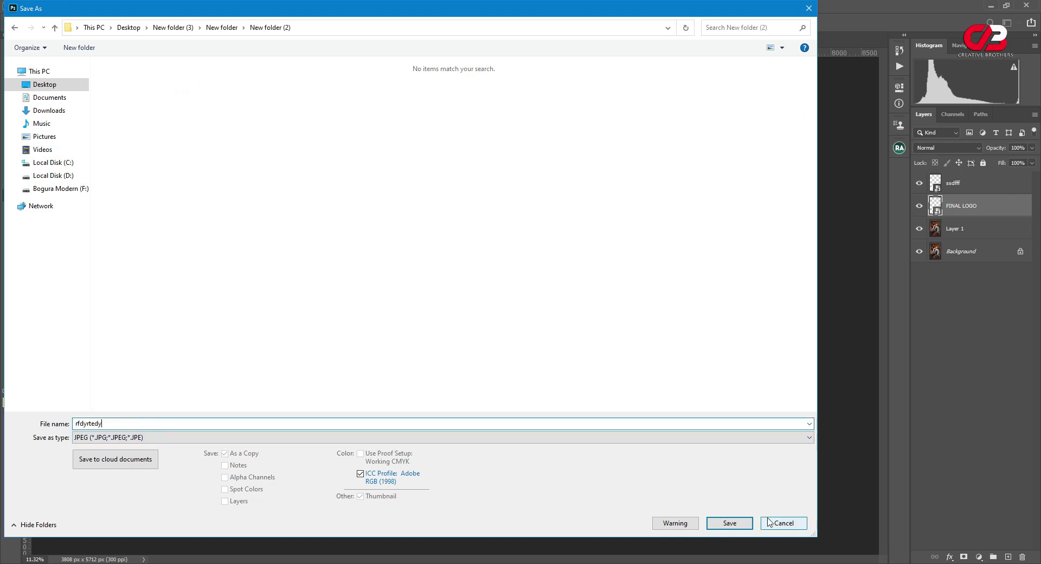
pyautogui.click(729, 523)
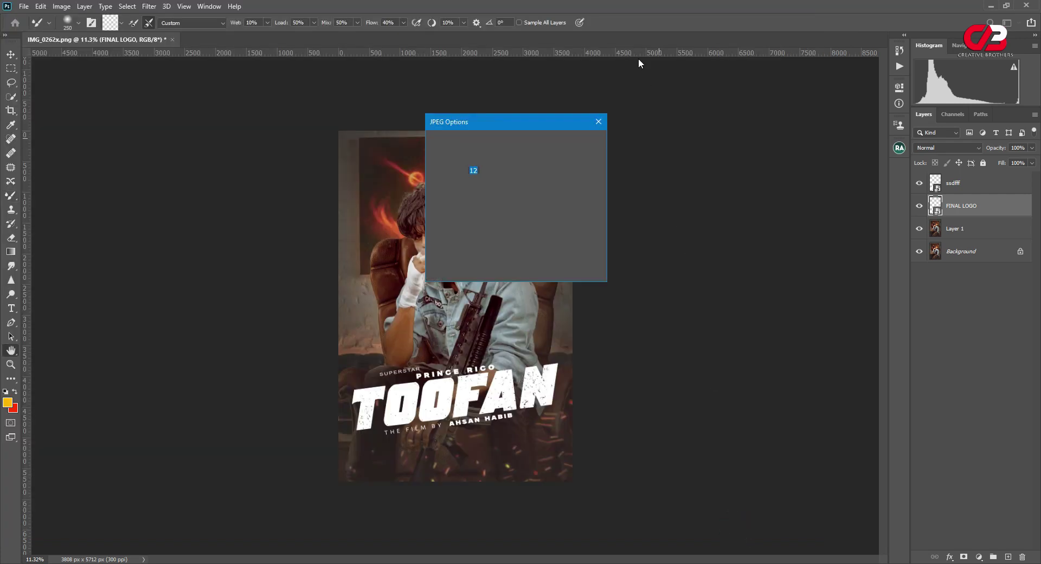
pyautogui.click(578, 143)
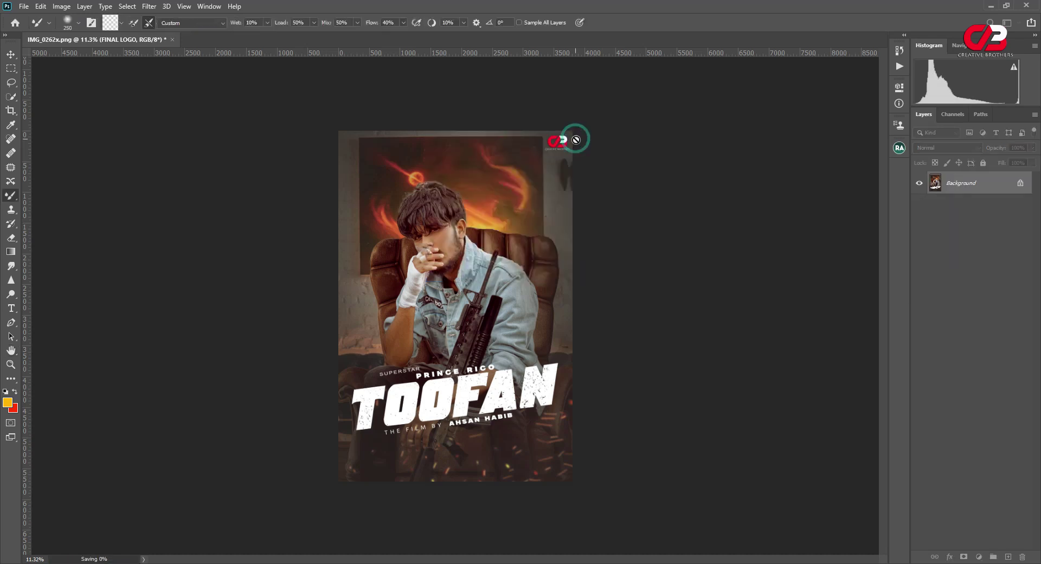